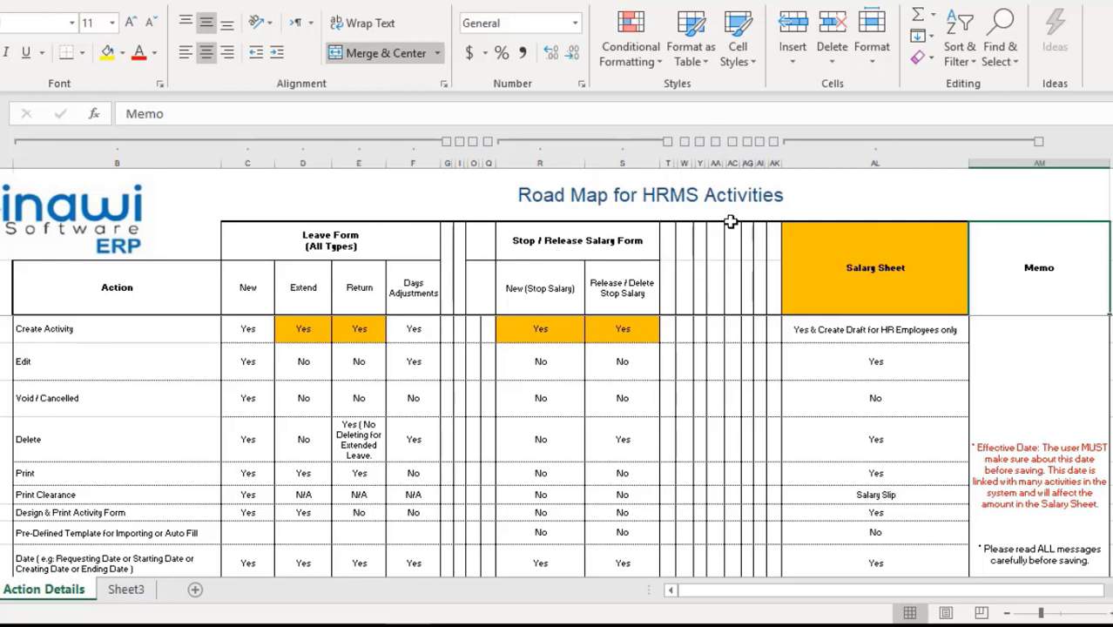
Step: Review the Action, Salary Sheet and Memo headers and the two sub-columns of the Stop / Release Salary Form
{"action": "left_click", "coordinate": [562, 244]}
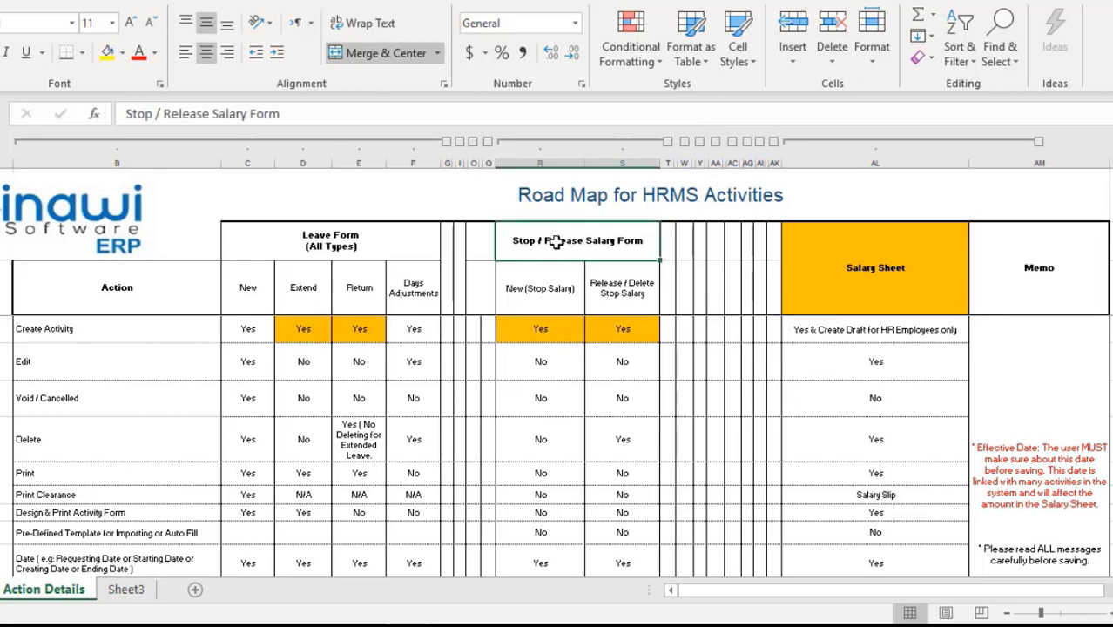
{"action": "left_click", "coordinate": [1038, 272]}
{"action": "left_click", "coordinate": [895, 268]}
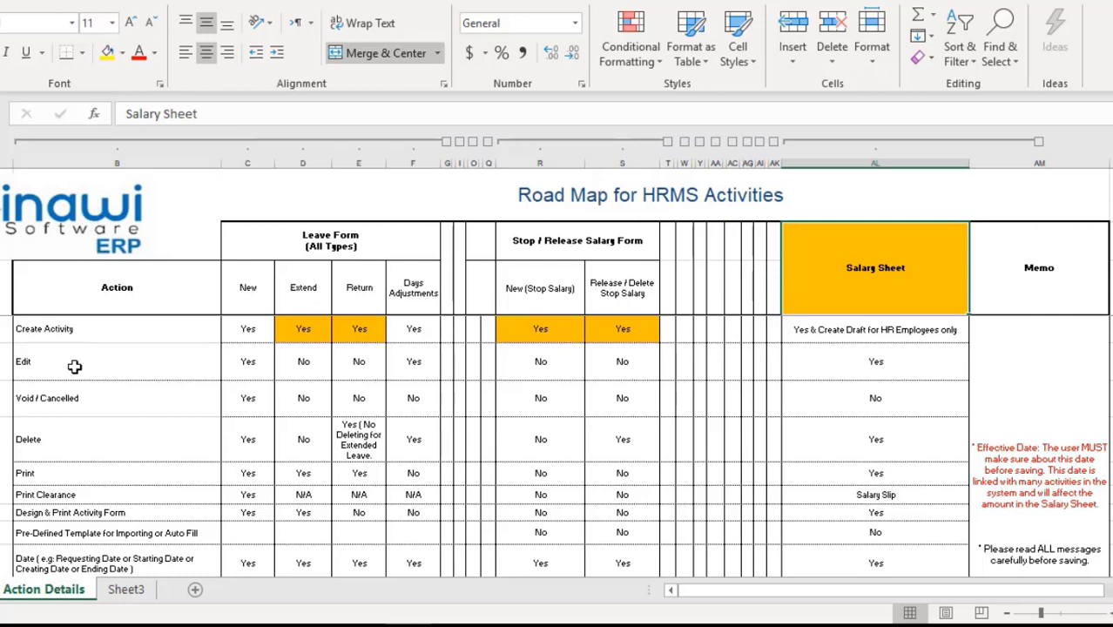
{"action": "left_click", "coordinate": [97, 291]}
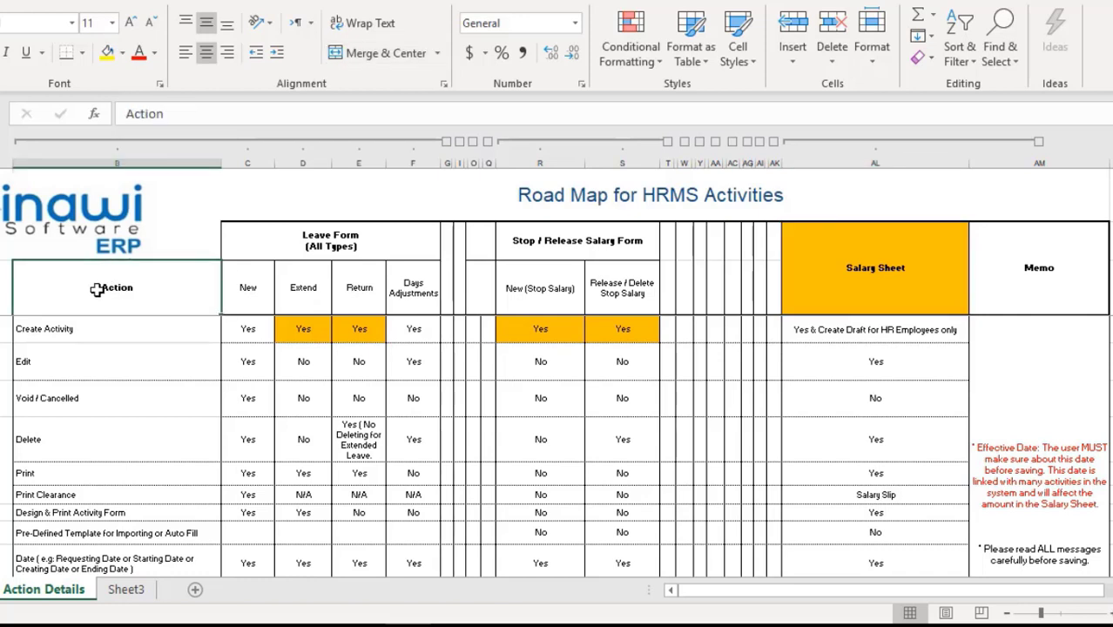
{"action": "left_click", "coordinate": [550, 255]}
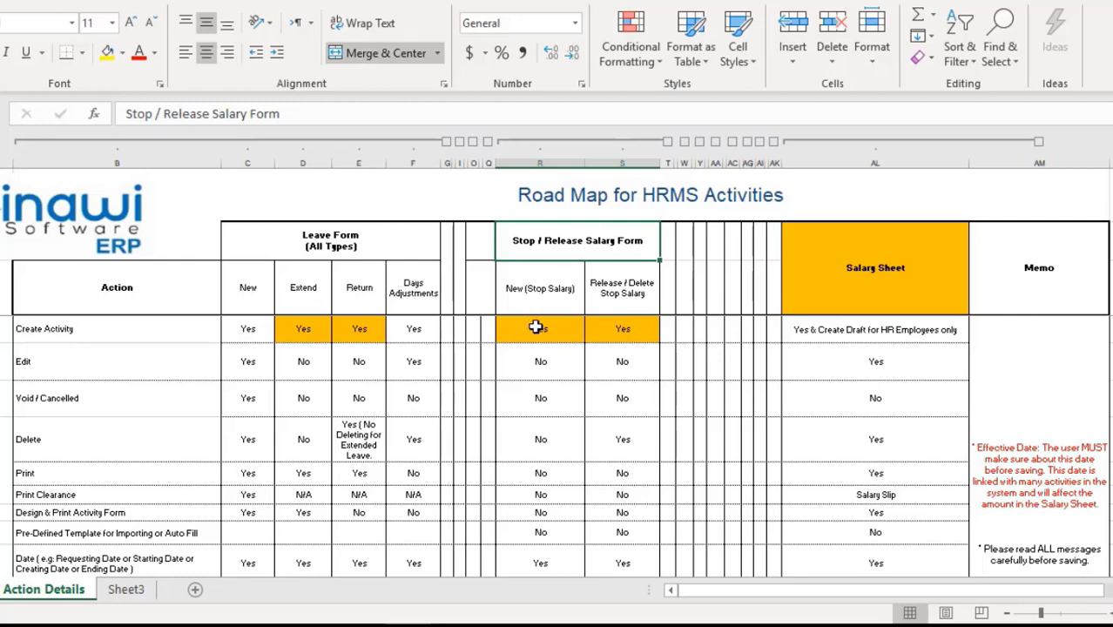
{"action": "left_click", "coordinate": [529, 287]}
{"action": "left_click", "coordinate": [612, 293]}
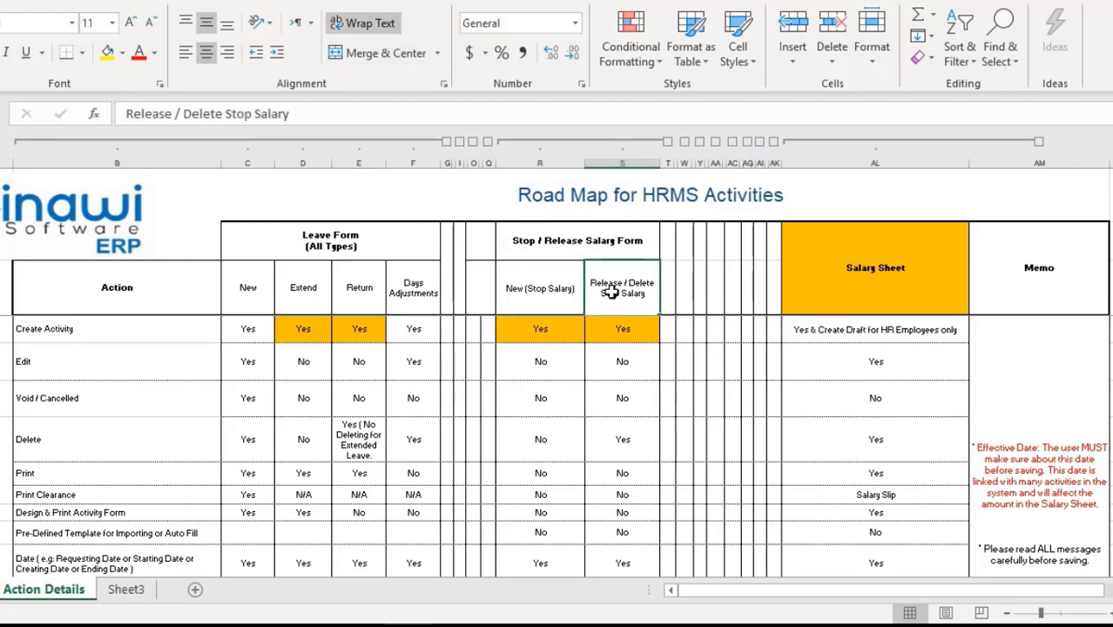
{"action": "left_click", "coordinate": [533, 288]}
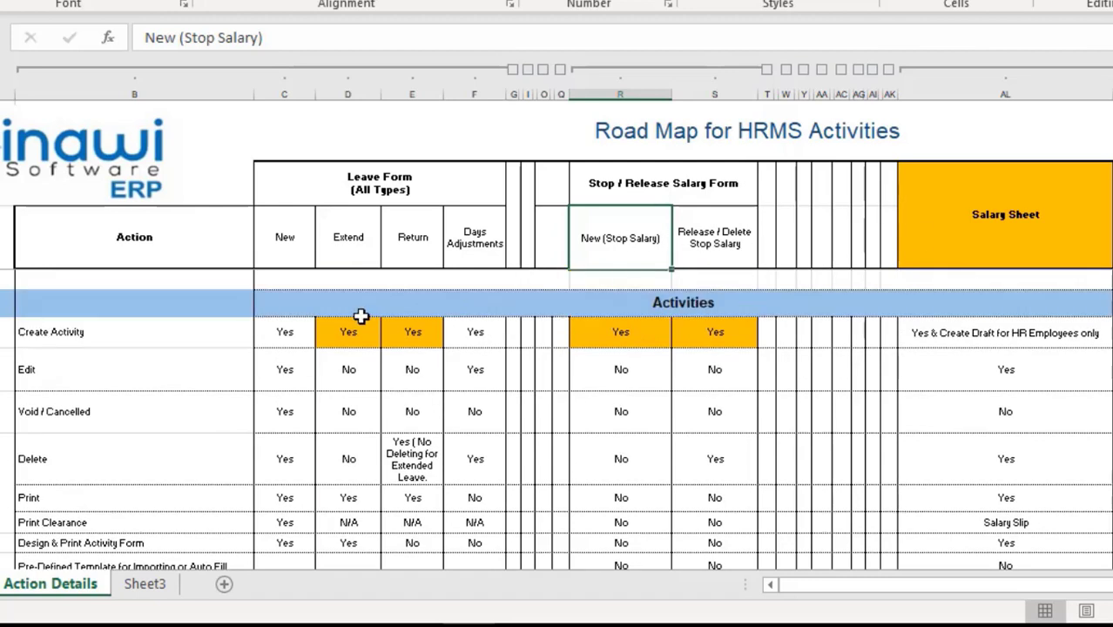
Step: Check the Create Activity row for both New (Stop Salary) and Release / Delete Stop Salary
{"action": "left_click", "coordinate": [76, 339]}
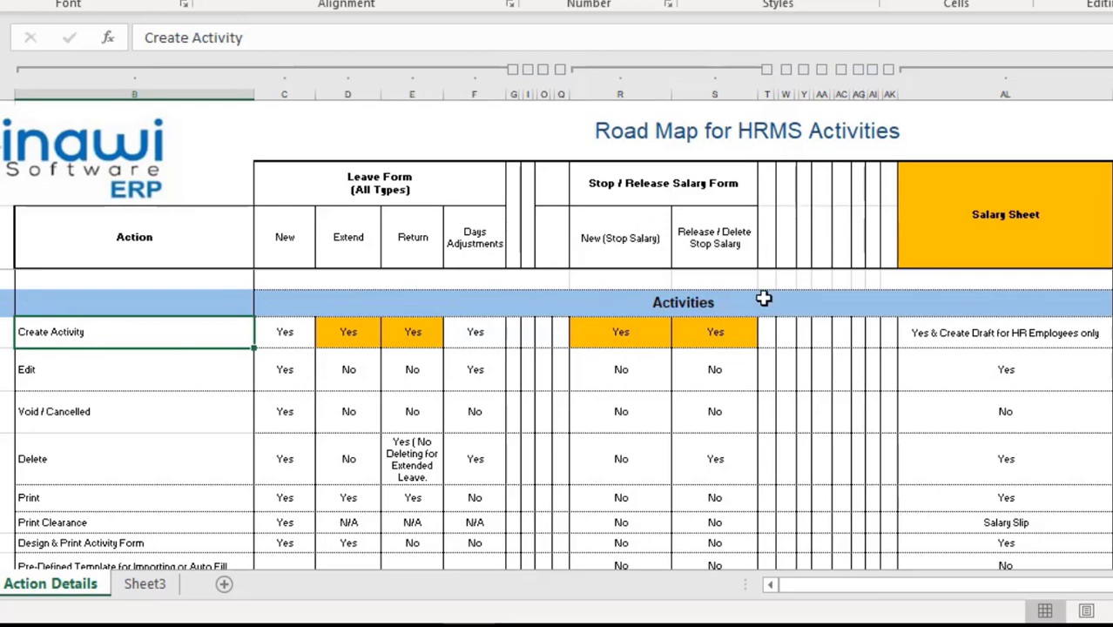
{"action": "left_click", "coordinate": [614, 330]}
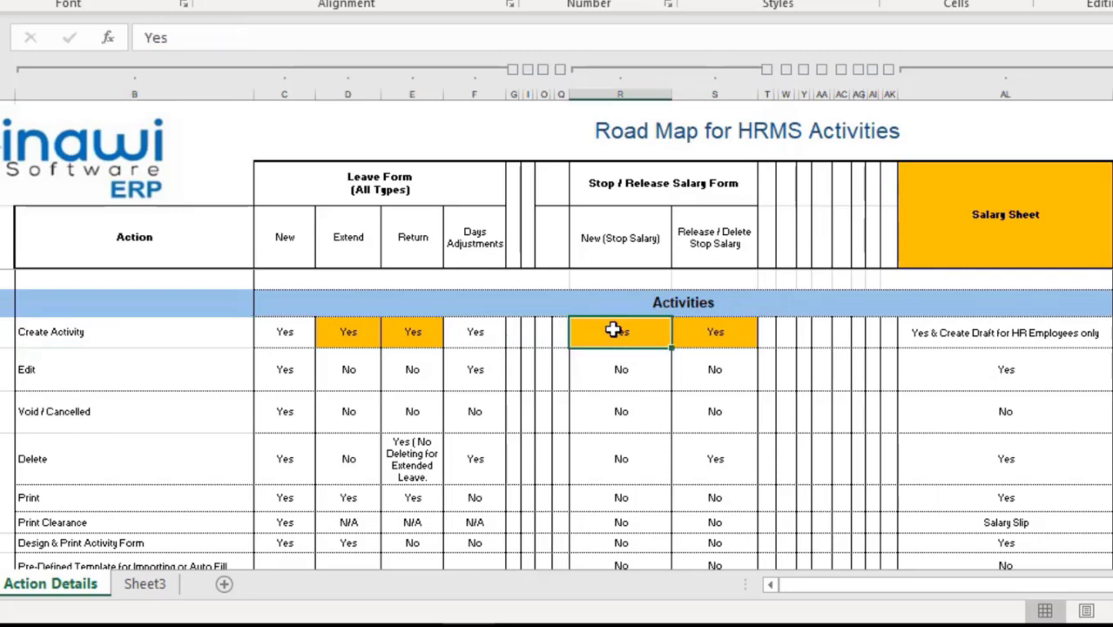
{"action": "left_click", "coordinate": [706, 345]}
{"action": "left_click", "coordinate": [585, 340]}
{"action": "left_click", "coordinate": [715, 344]}
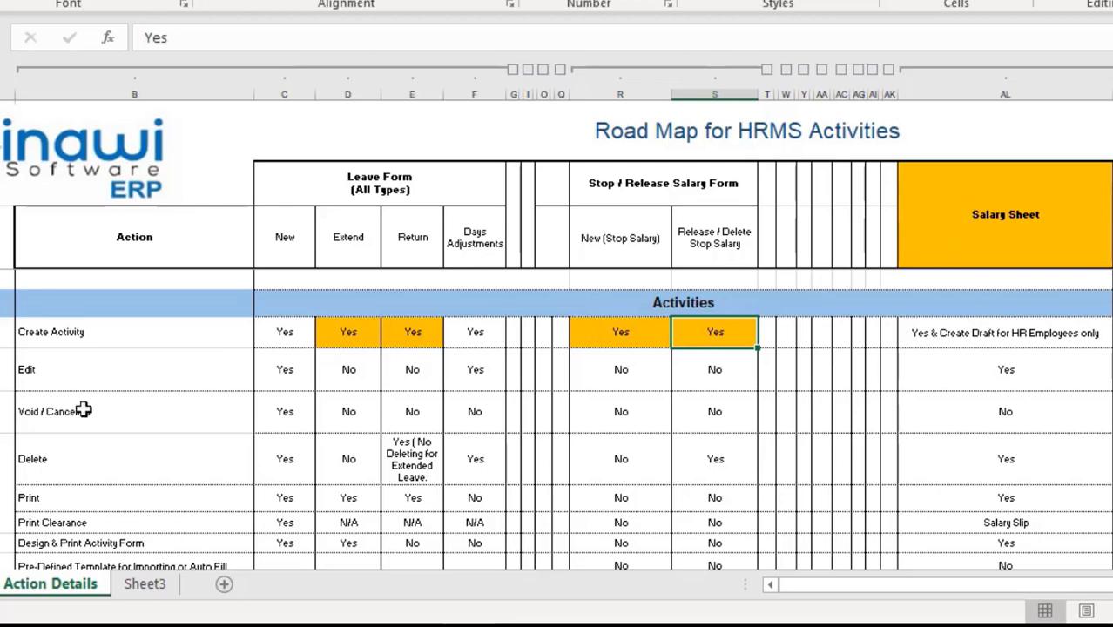
Step: Check whether the Edit and Void / Cancelled actions are allowed in the Stop / Release Salary Form columns
{"action": "left_click", "coordinate": [64, 374]}
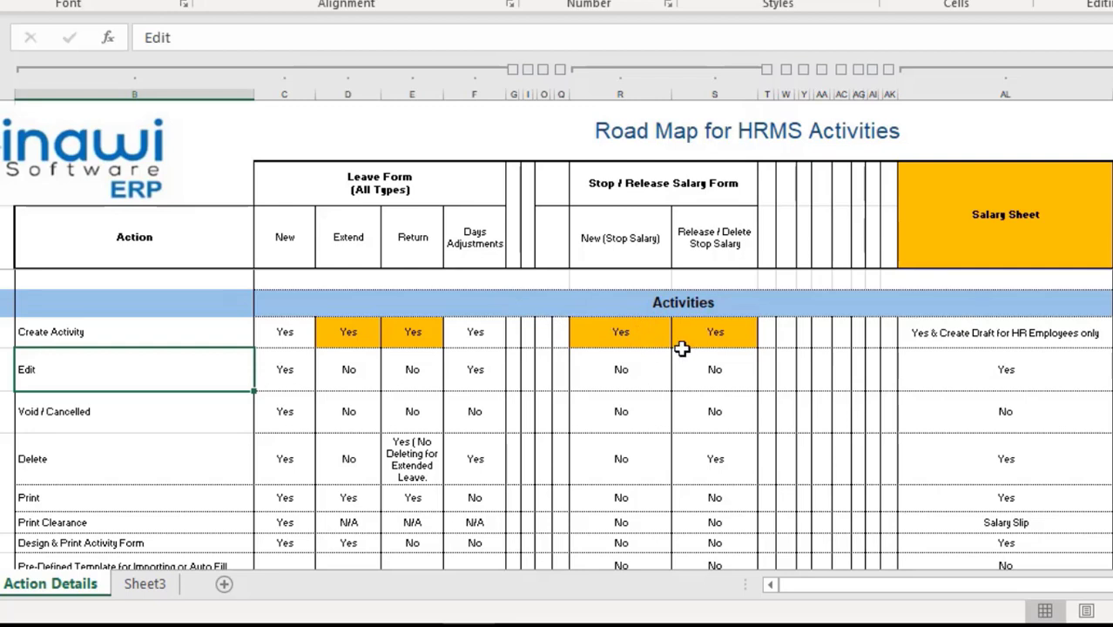
{"action": "left_click", "coordinate": [616, 379]}
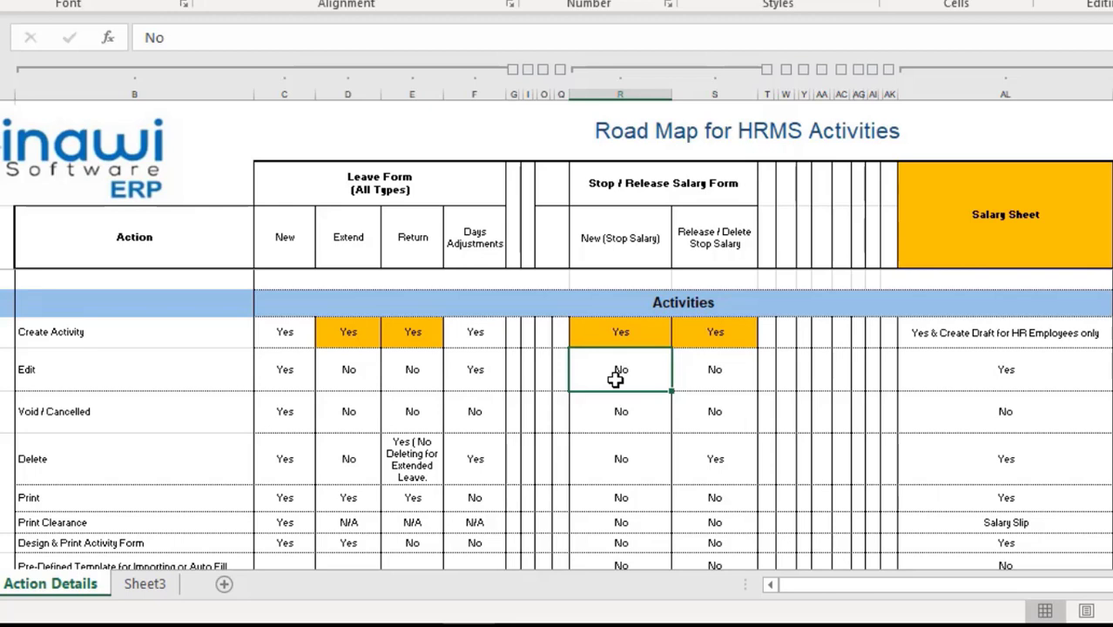
{"action": "left_click", "coordinate": [713, 379]}
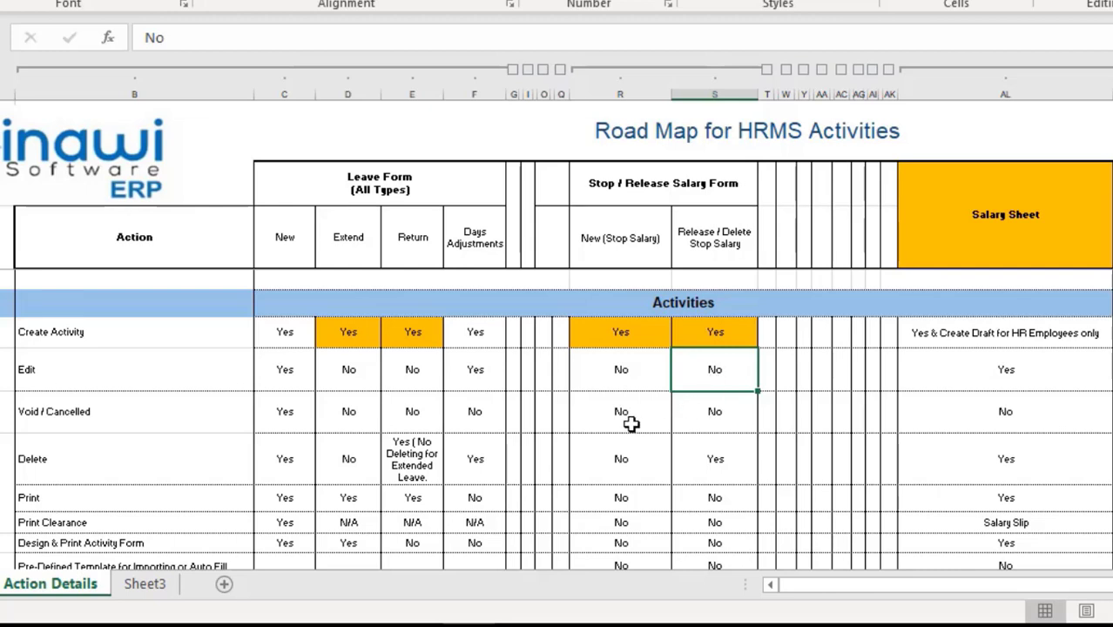
{"action": "left_click_drag", "start_coordinate": [631, 423], "coordinate": [79, 455]}
{"action": "left_click", "coordinate": [70, 414]}
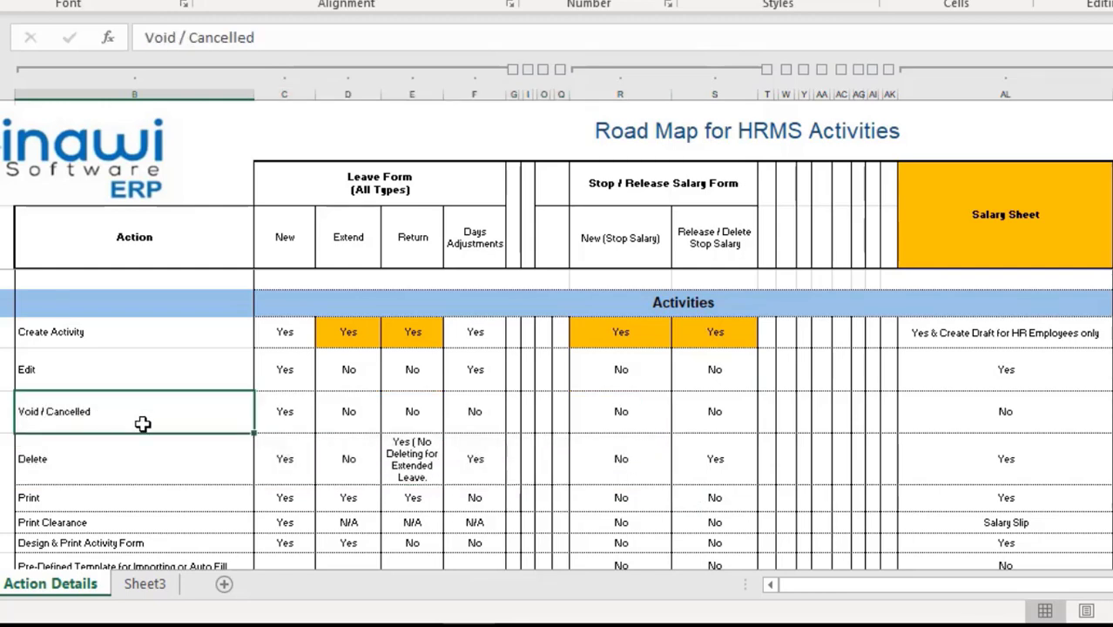
{"action": "left_click", "coordinate": [628, 424]}
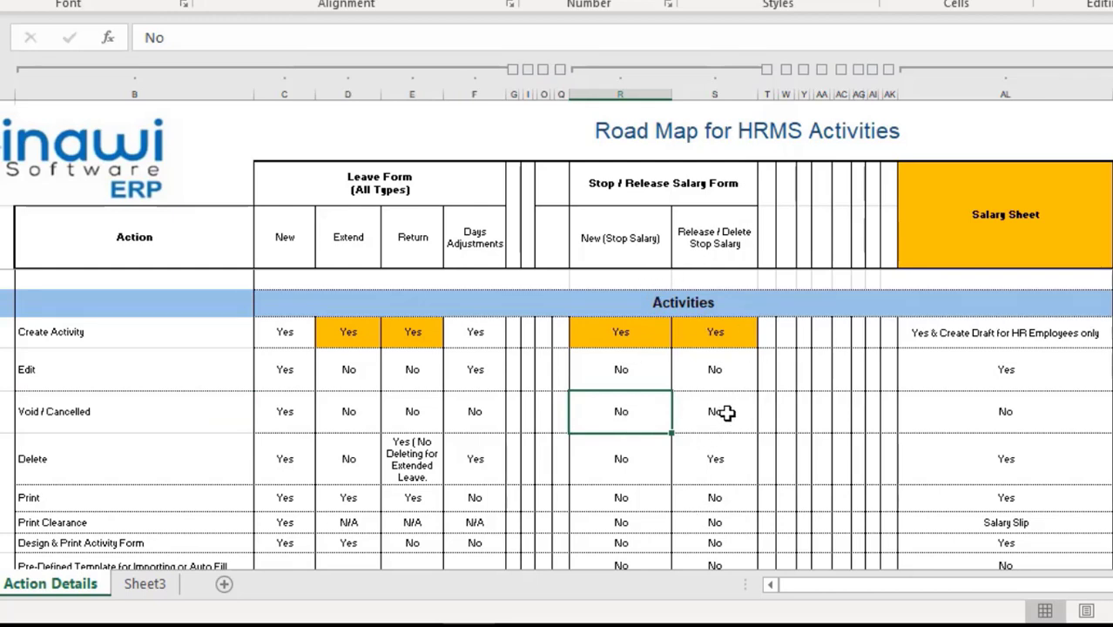
Step: Compare the Delete action's entries for New (Stop Salary) and Release / Delete Stop Salary
{"action": "left_click", "coordinate": [615, 463]}
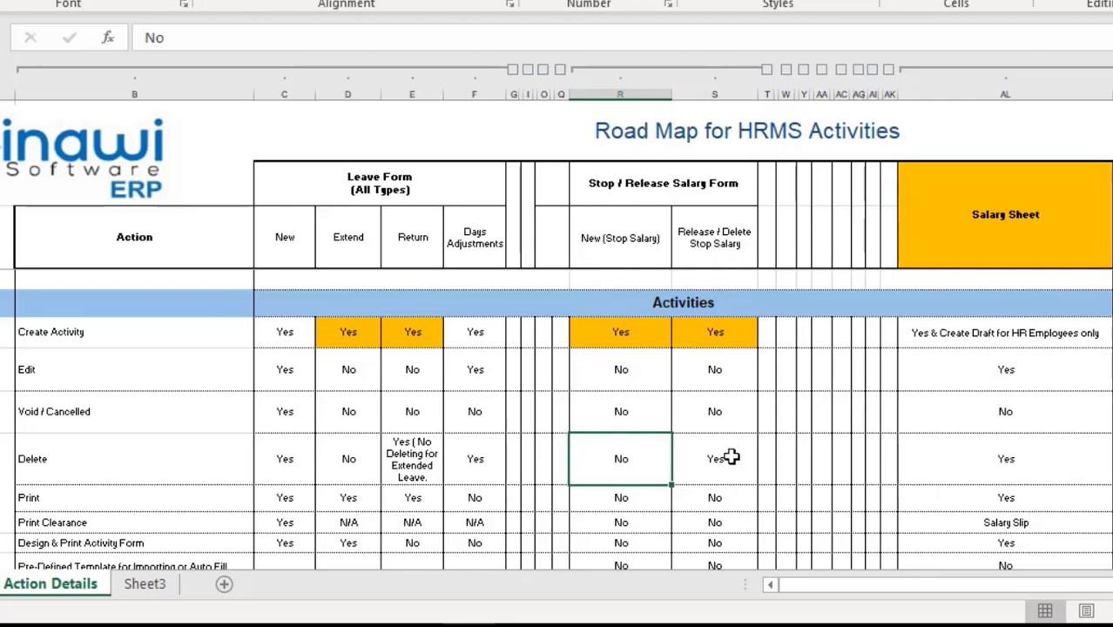
{"action": "left_click", "coordinate": [725, 458]}
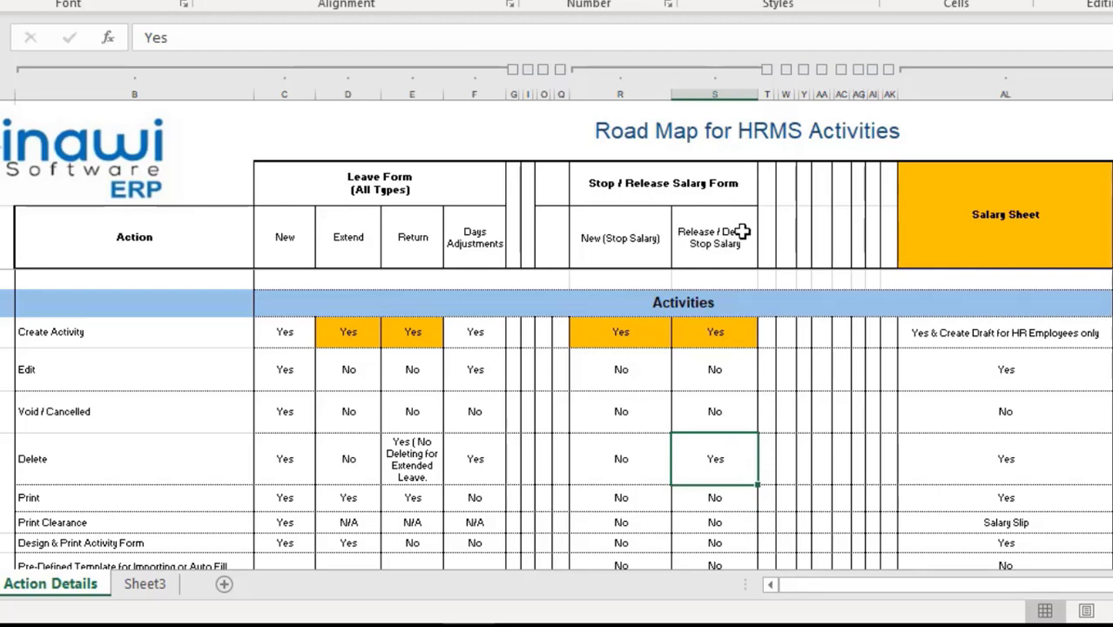
{"action": "left_click", "coordinate": [599, 246]}
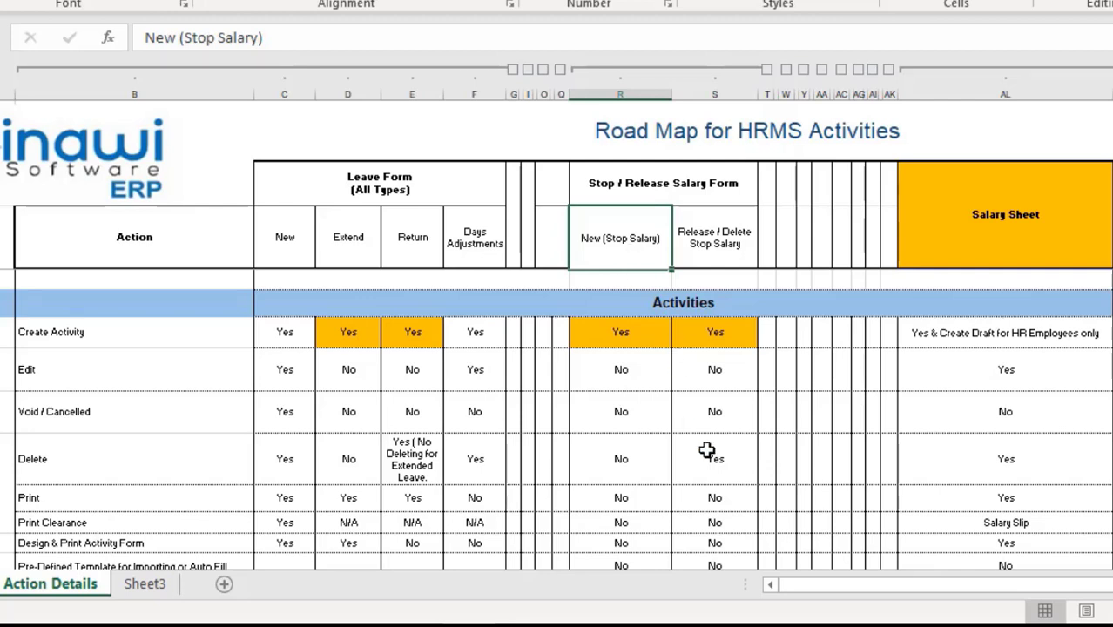
{"action": "left_click", "coordinate": [717, 468]}
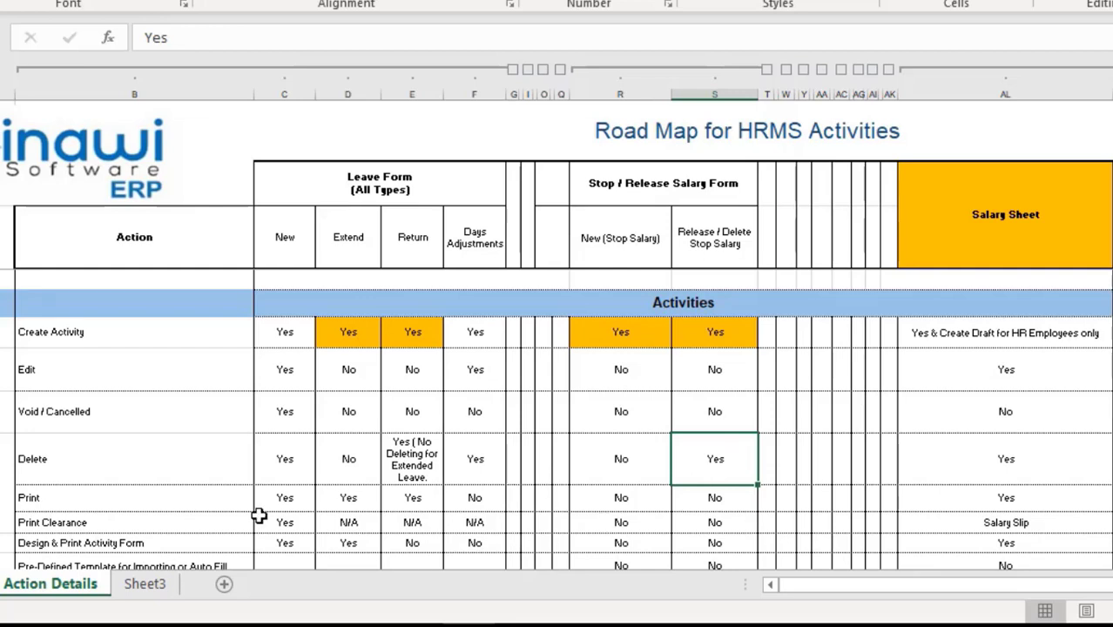
Step: Check the Print row under both Stop / Release Salary Form columns
{"action": "left_click", "coordinate": [138, 500]}
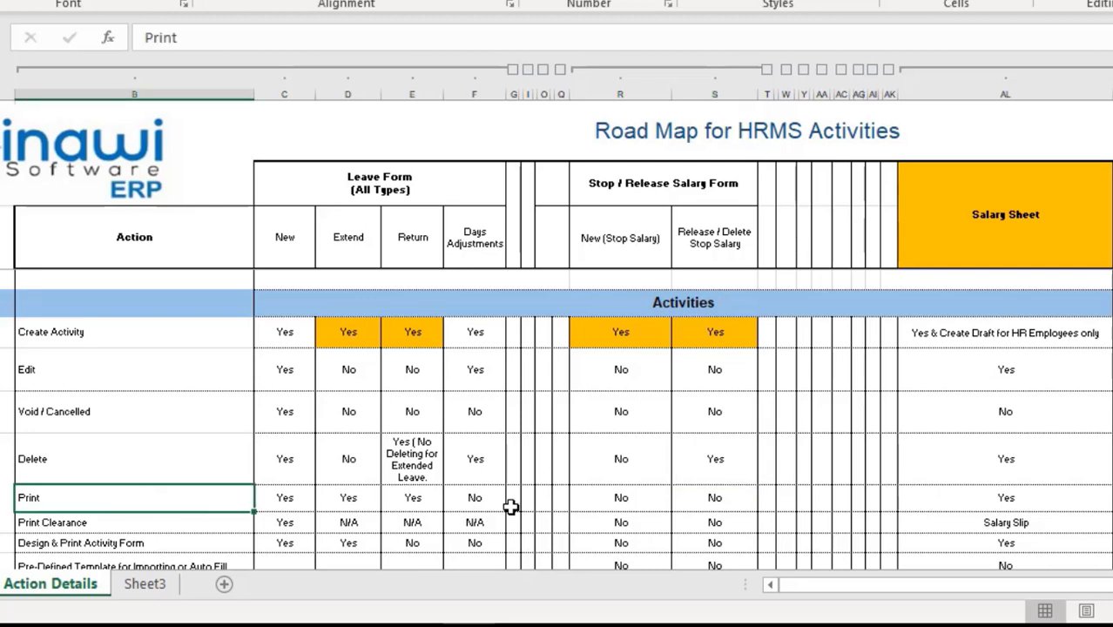
{"action": "left_click", "coordinate": [642, 503]}
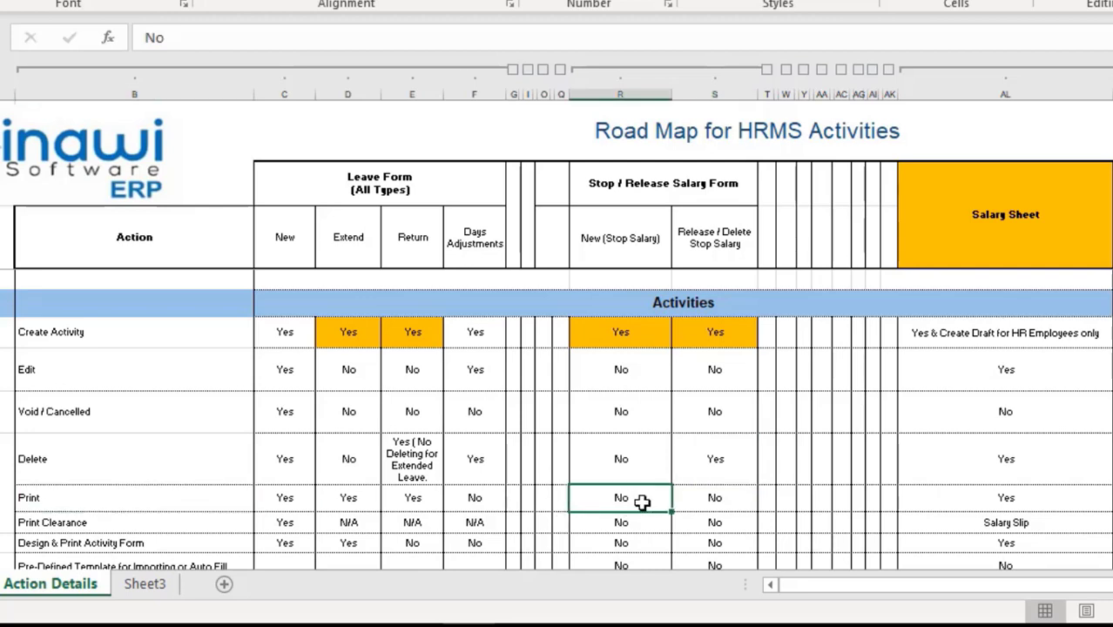
{"action": "left_click", "coordinate": [731, 497]}
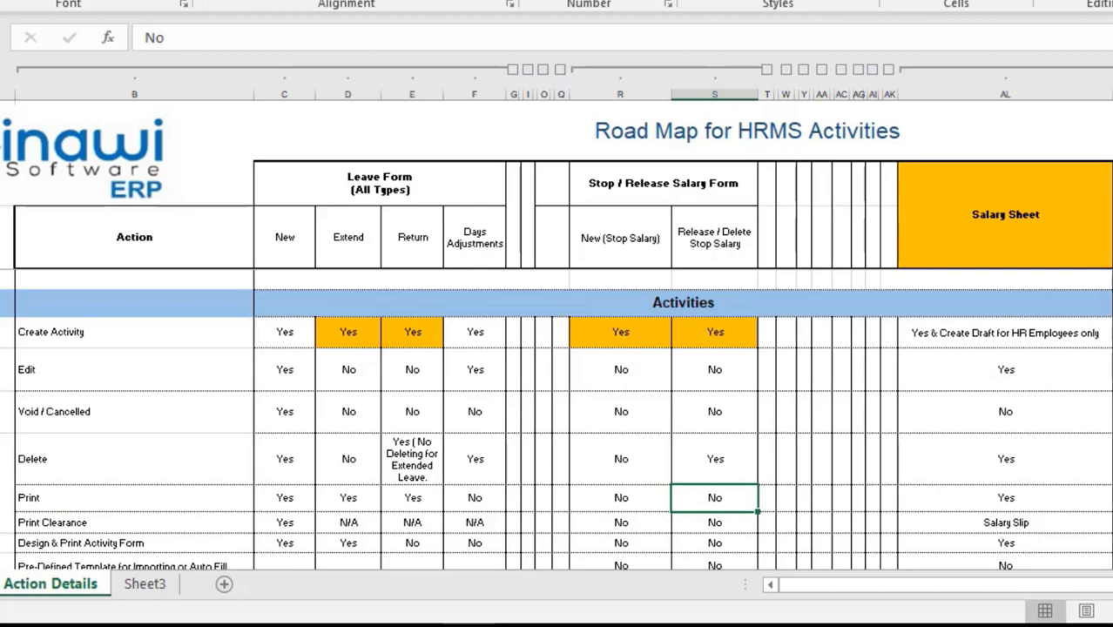
Step: Examine the Print Clearance, Design & Print Activity Form and Pre-Defined Template rows for the Stop / Release Salary Form
{"action": "scroll", "coordinate": [556, 418], "scroll_direction": "down", "scroll_amount": 2}
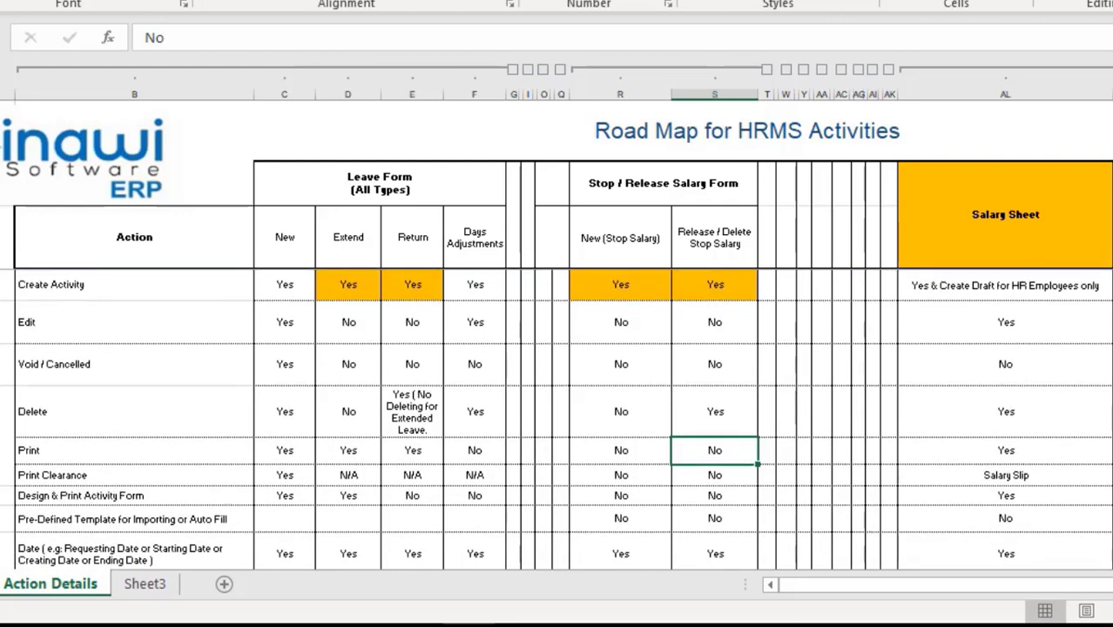
{"action": "scroll", "coordinate": [633, 404], "scroll_direction": "down", "scroll_amount": 2}
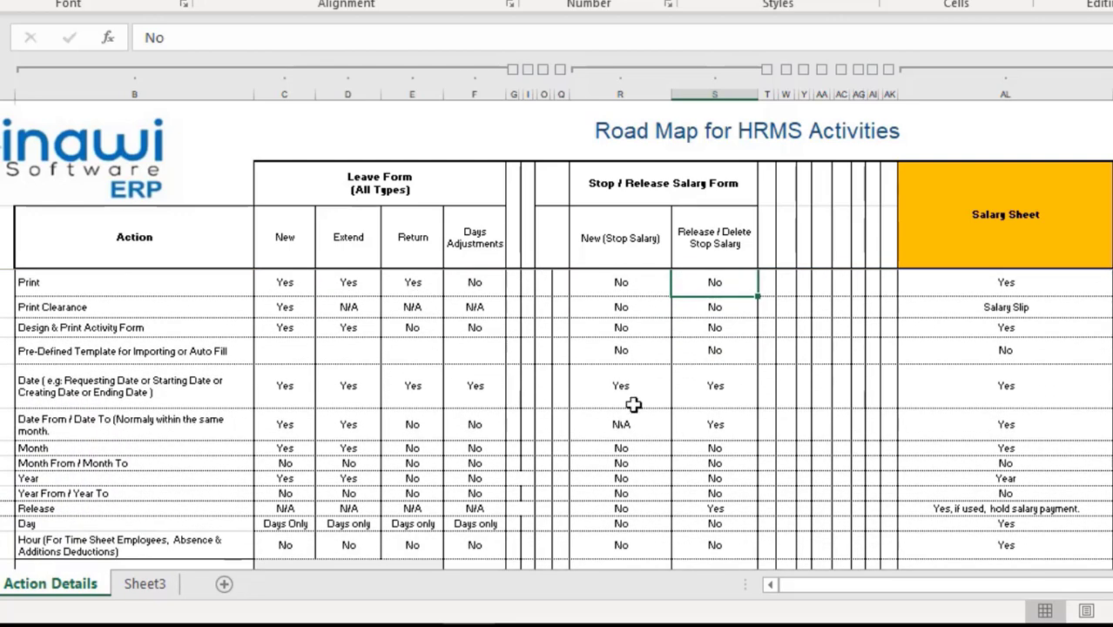
{"action": "left_click", "coordinate": [69, 307]}
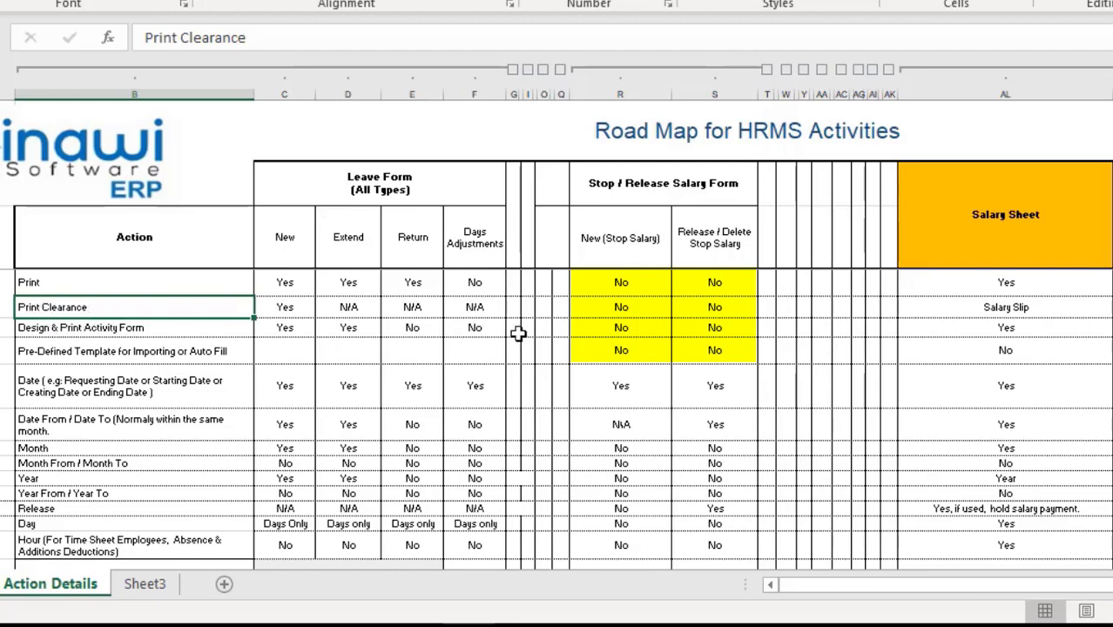
{"action": "left_click", "coordinate": [73, 328]}
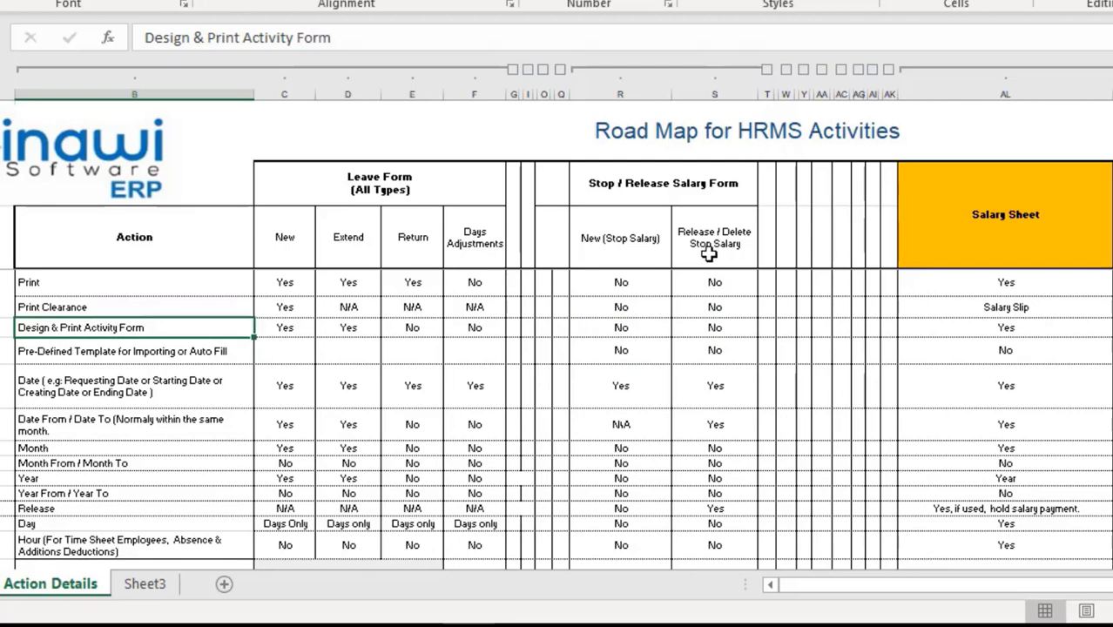
{"action": "left_click", "coordinate": [609, 308]}
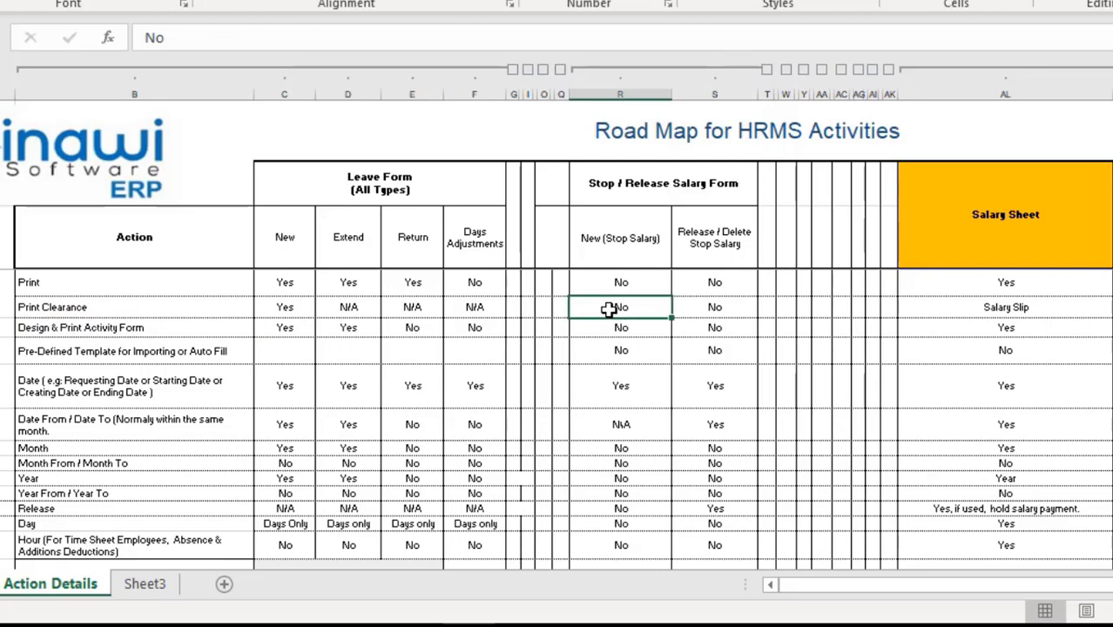
{"action": "left_click", "coordinate": [716, 311]}
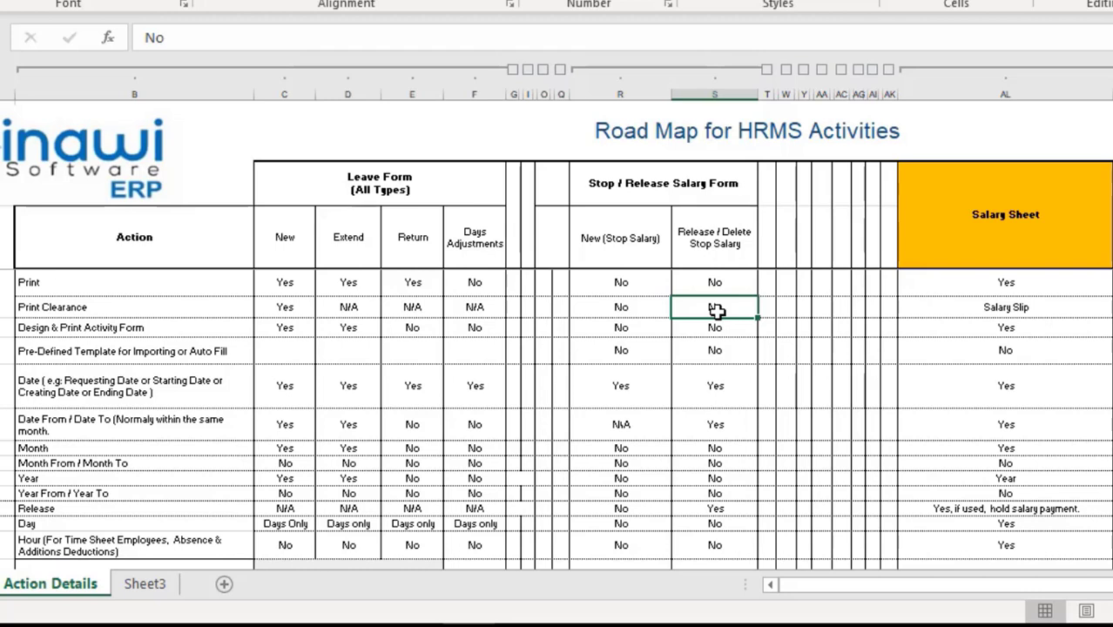
{"action": "left_click", "coordinate": [184, 351]}
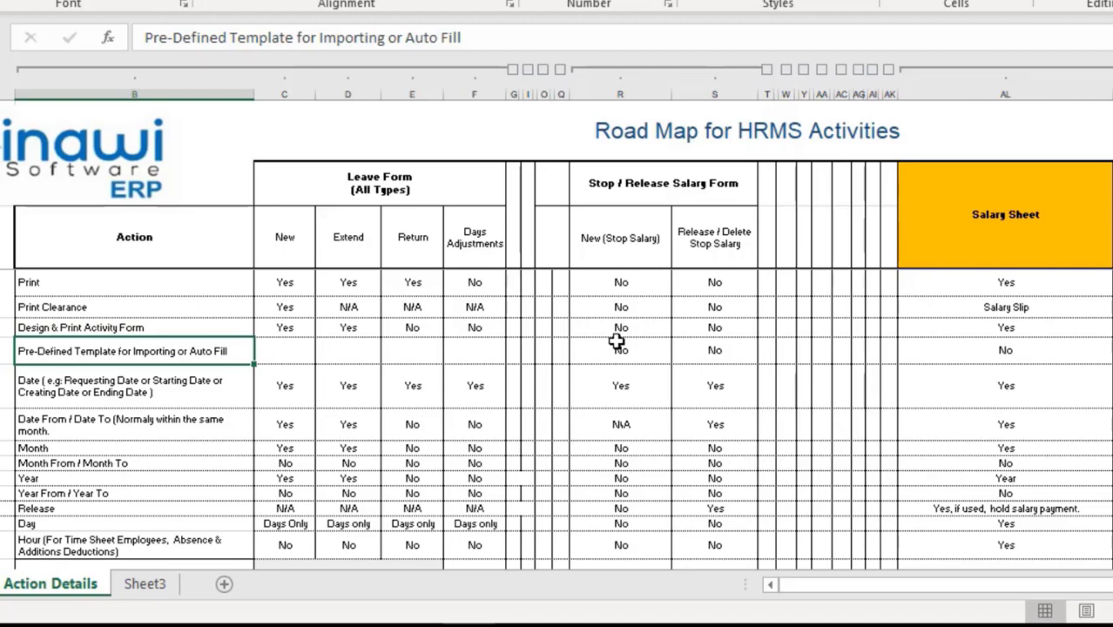
Step: Examine the Date and Date From / Date To rows for stopping and releasing a salary, and view the rows below them
{"action": "left_click", "coordinate": [615, 389]}
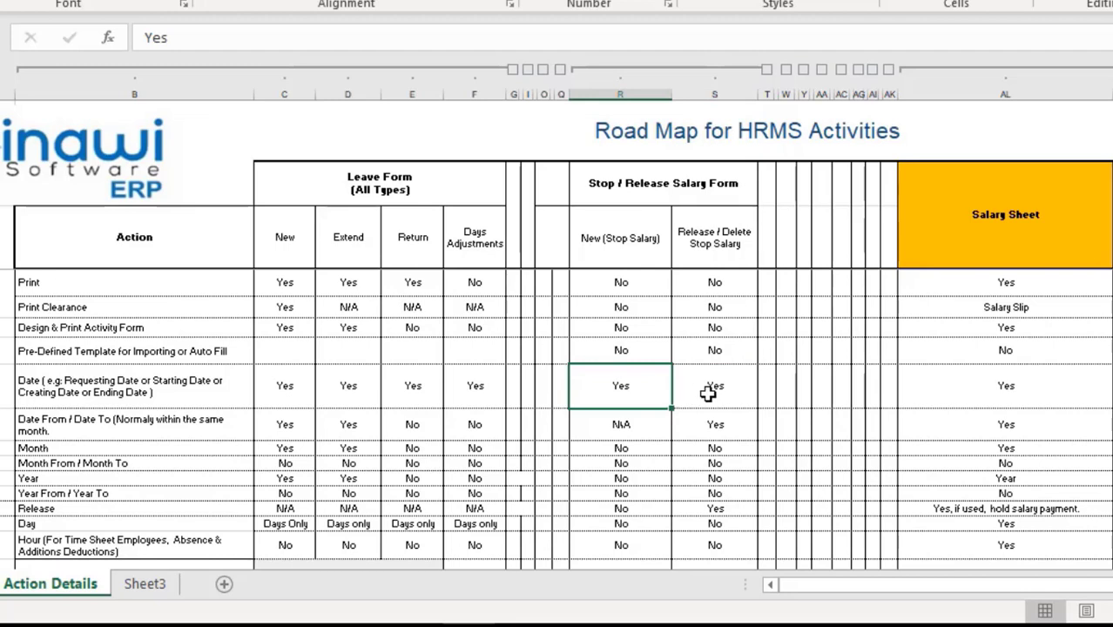
{"action": "left_click", "coordinate": [584, 428]}
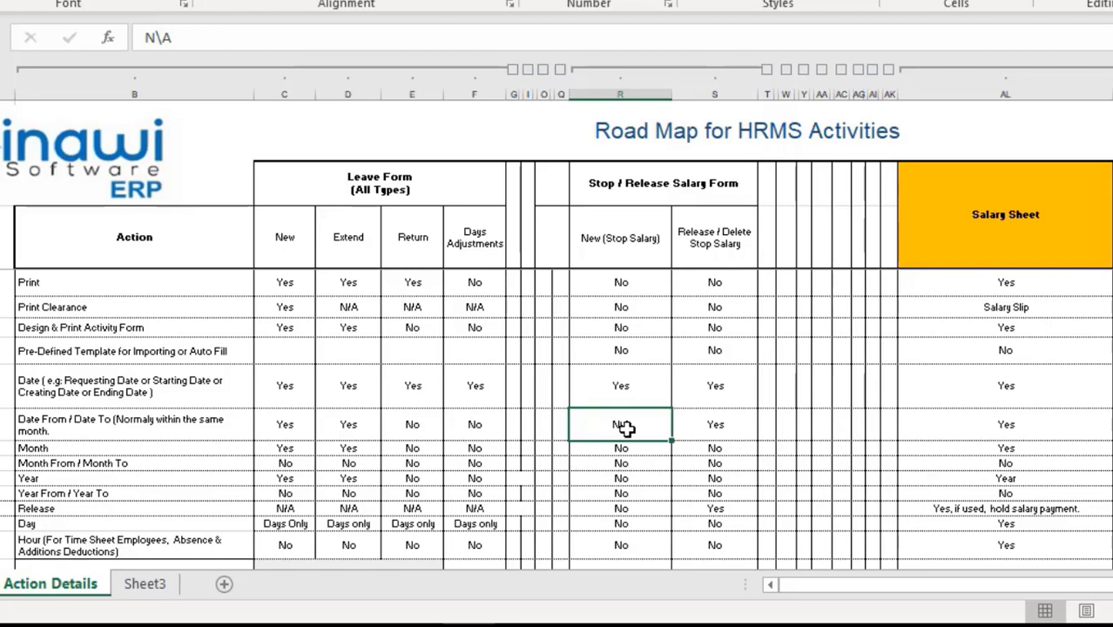
{"action": "left_click", "coordinate": [723, 429]}
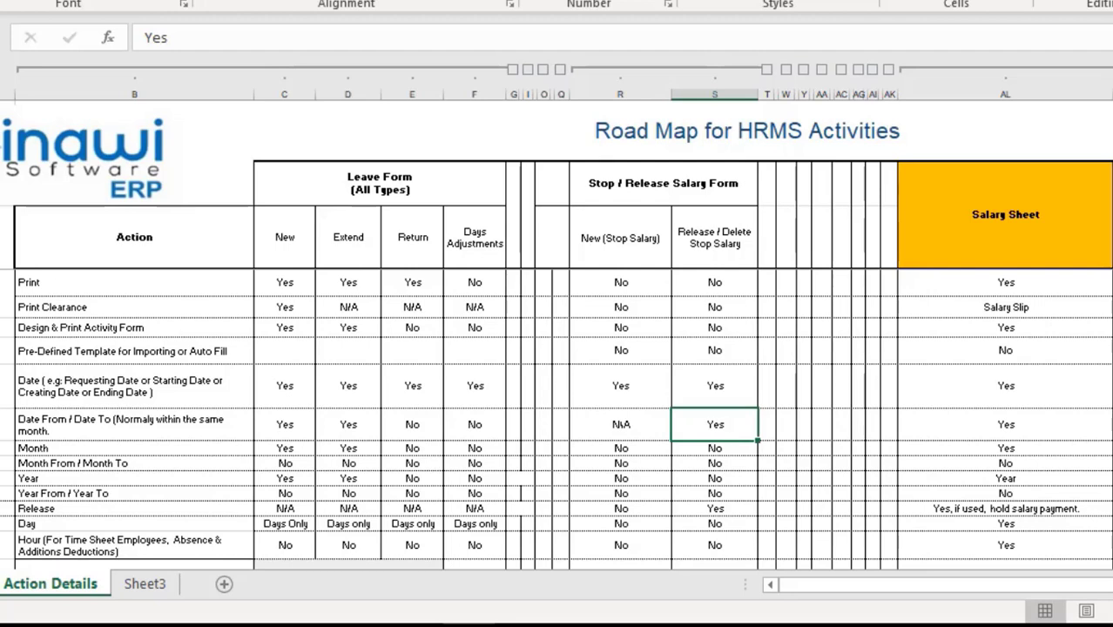
{"action": "left_click", "coordinate": [618, 429]}
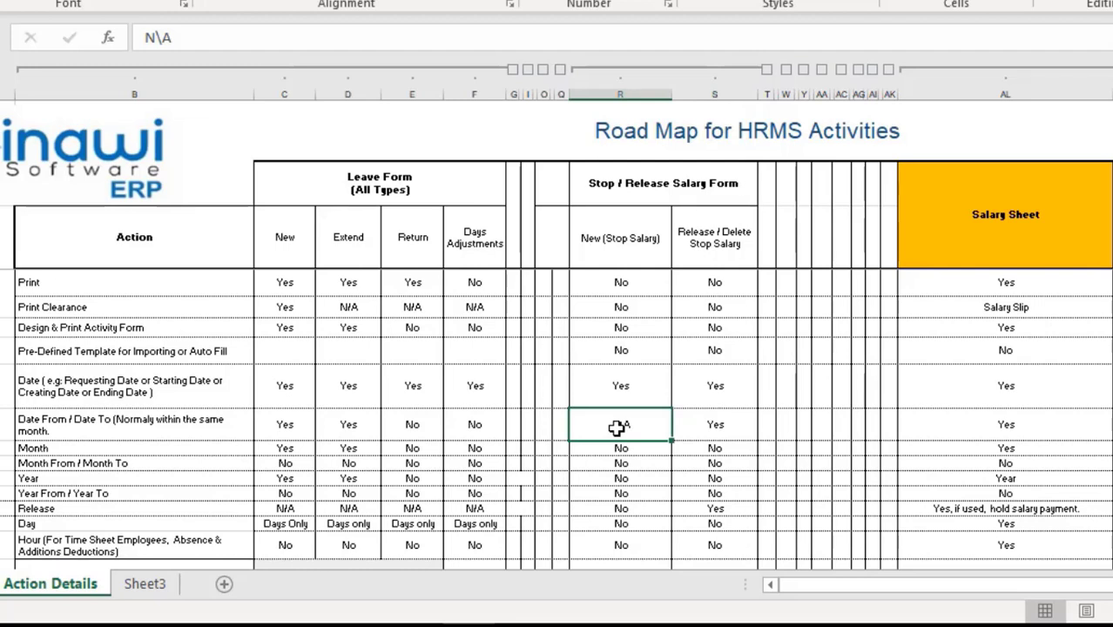
{"action": "left_click", "coordinate": [721, 422]}
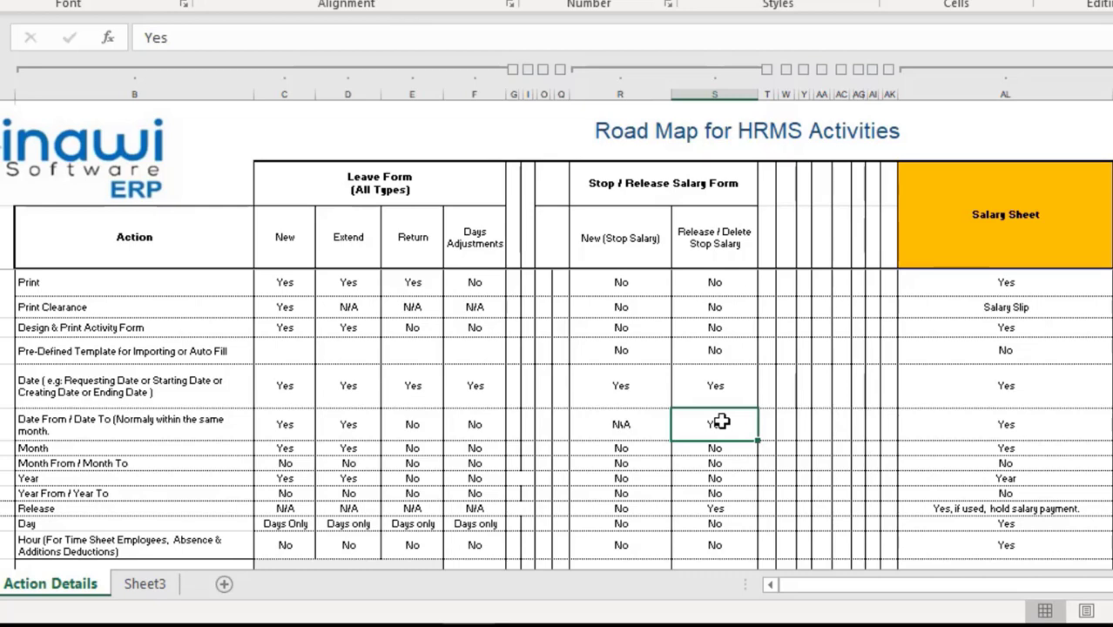
{"action": "scroll", "coordinate": [555, 418], "scroll_direction": "down", "scroll_amount": 2}
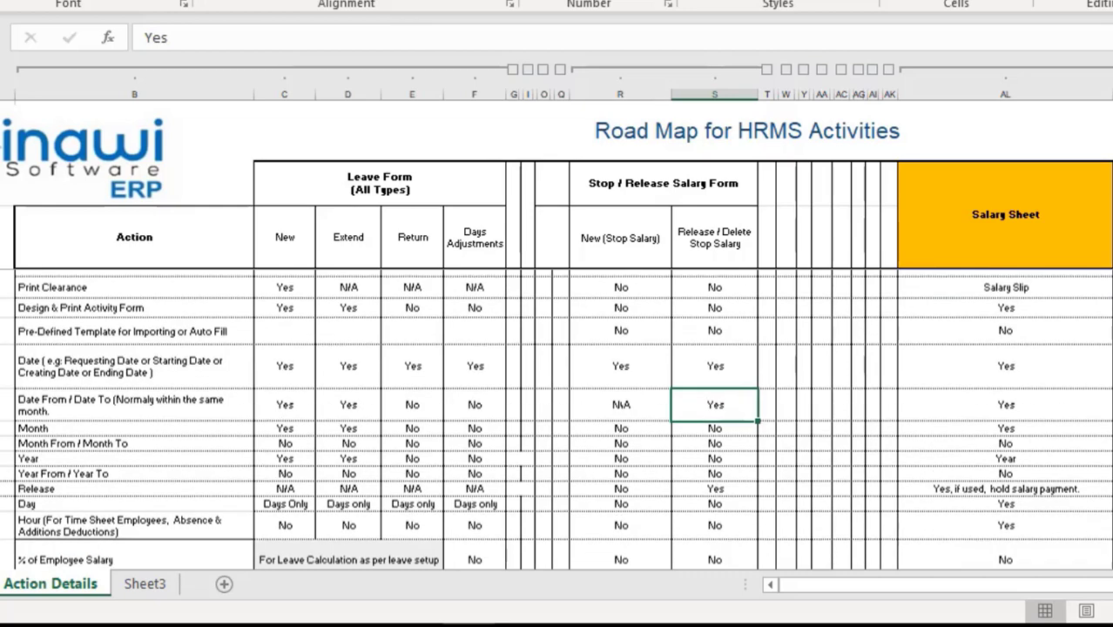
{"action": "scroll", "coordinate": [556, 418], "scroll_direction": "down", "scroll_amount": 1}
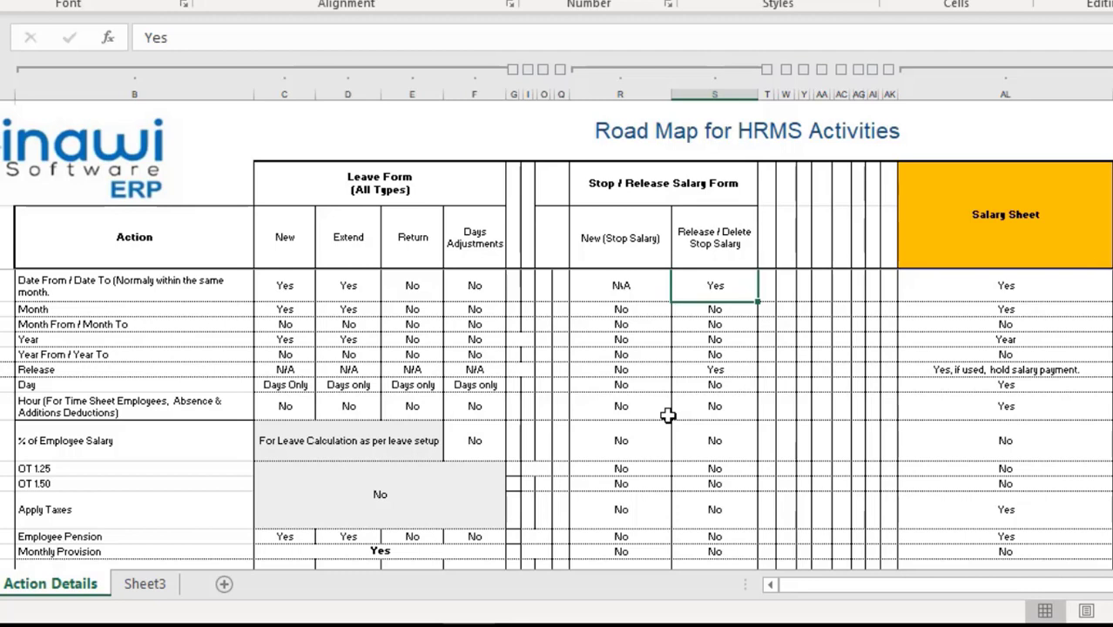
Step: Check the Release row's Release / Delete Stop Salary entry and the % of Employee Salary row under both Stop / Release Salary Form columns
{"action": "left_click", "coordinate": [714, 371]}
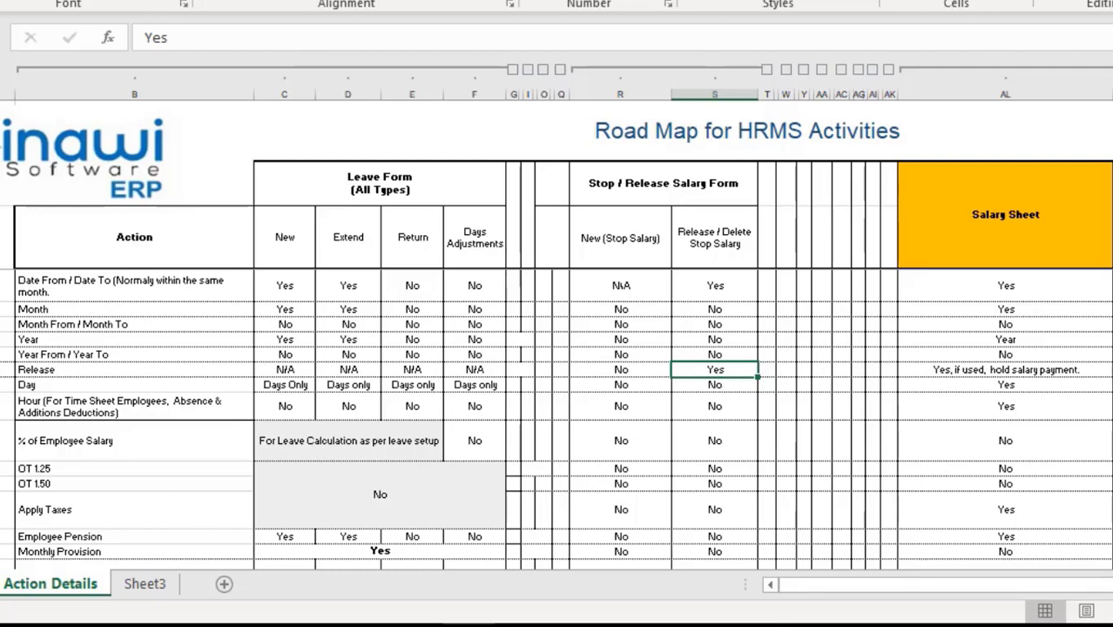
{"action": "scroll", "coordinate": [556, 416], "scroll_direction": "down", "scroll_amount": 2}
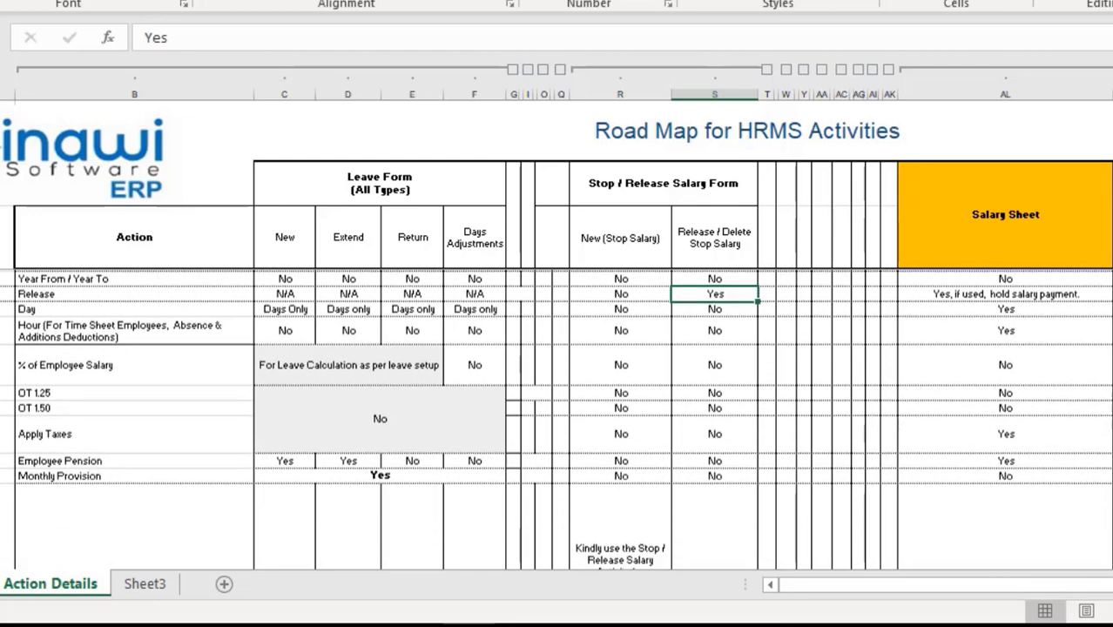
{"action": "scroll", "coordinate": [556, 416], "scroll_direction": "down", "scroll_amount": 1}
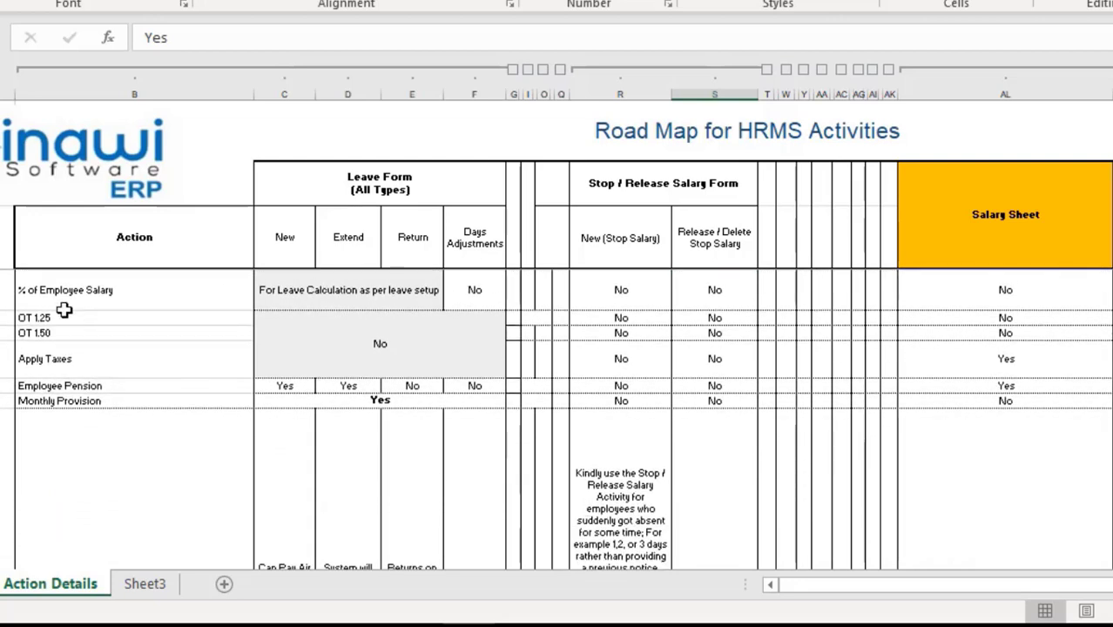
{"action": "left_click", "coordinate": [622, 290]}
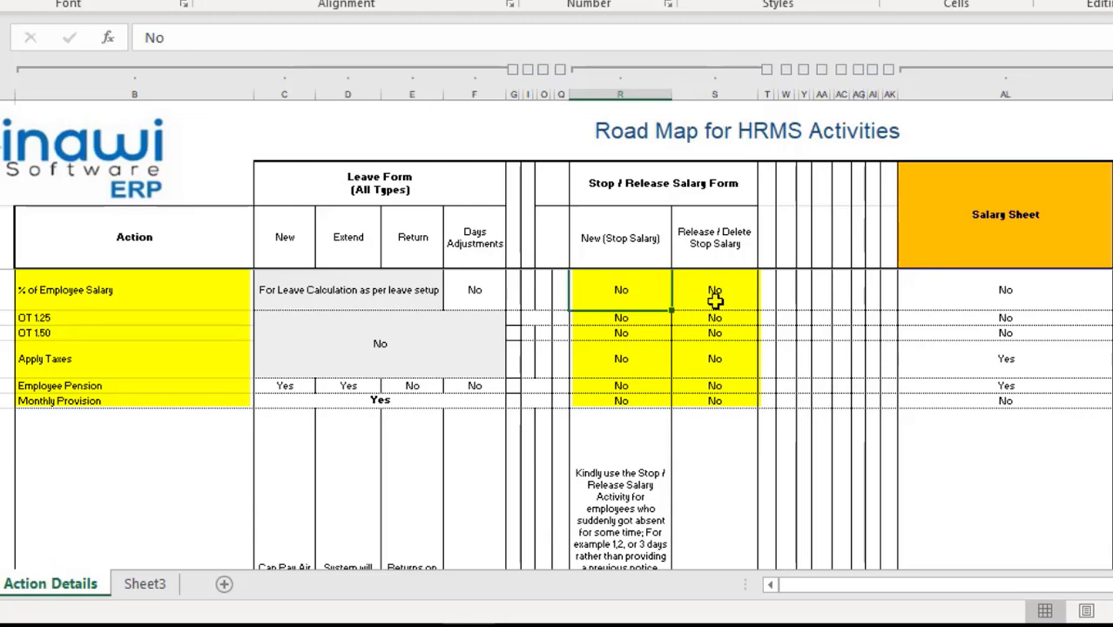
{"action": "left_click", "coordinate": [743, 298]}
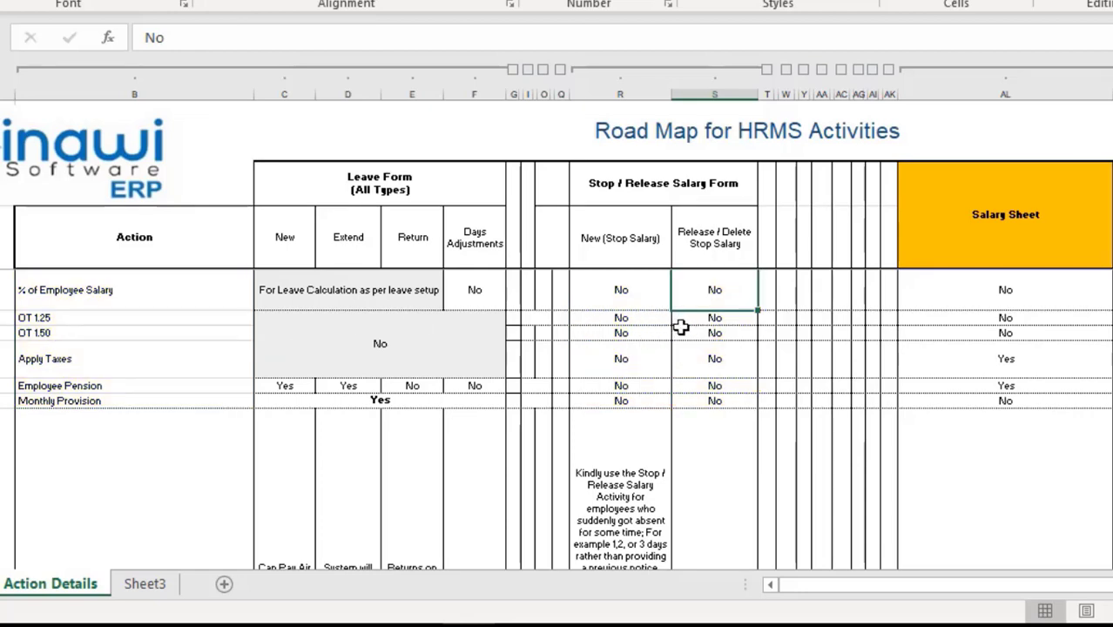
Step: Examine the Apply Taxes, Monthly Provision and Employee Pension rows for the Stop / Release Salary Form
{"action": "left_click", "coordinate": [111, 376]}
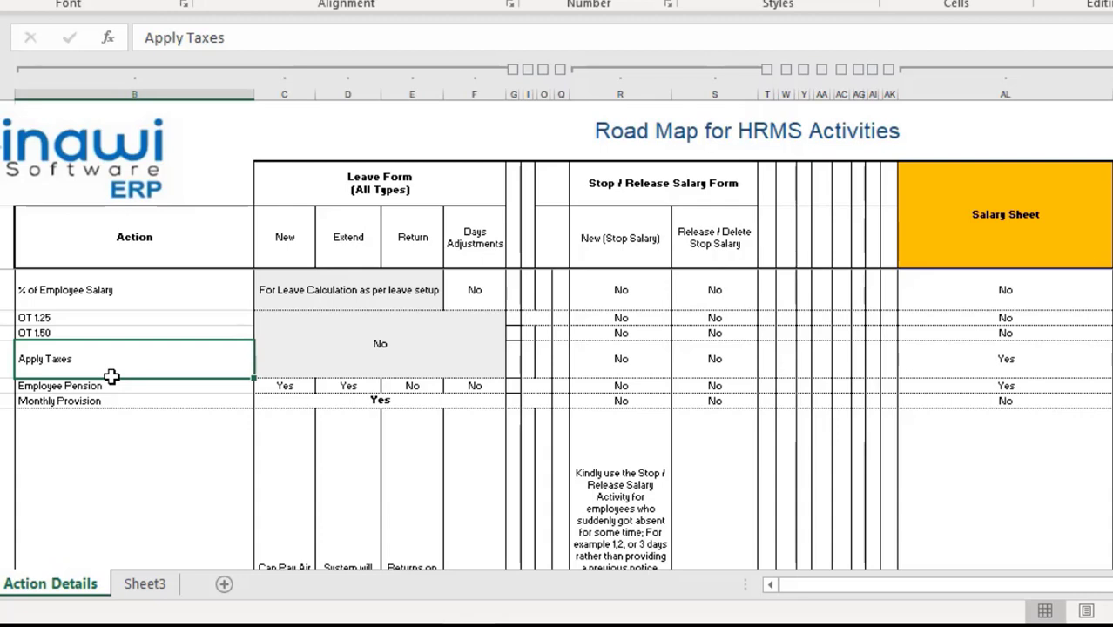
{"action": "left_click", "coordinate": [109, 395]}
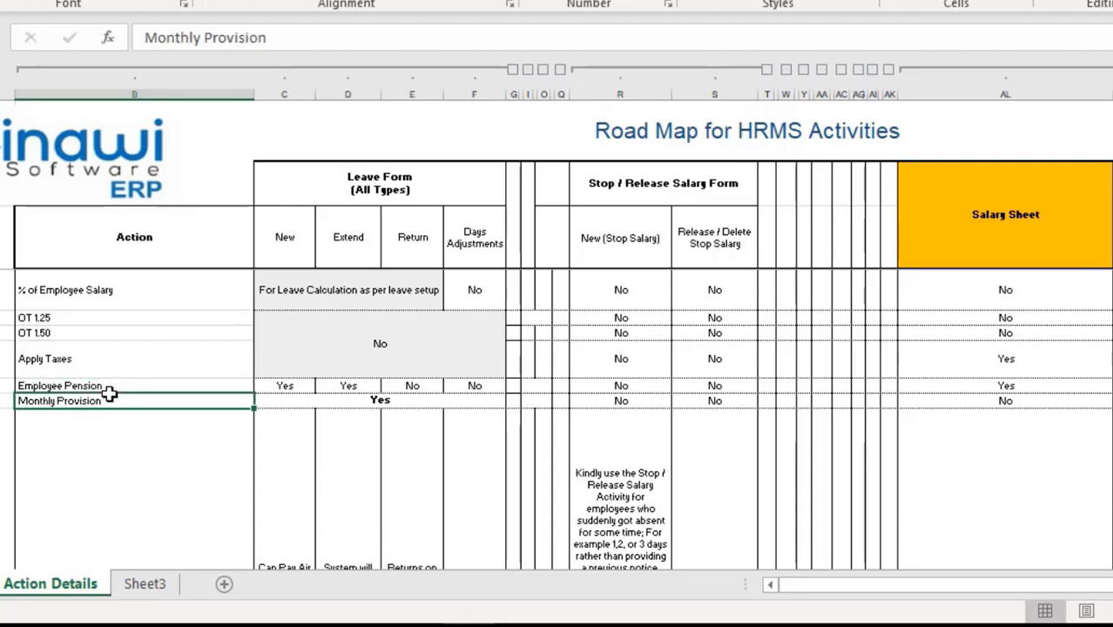
{"action": "left_click", "coordinate": [105, 387]}
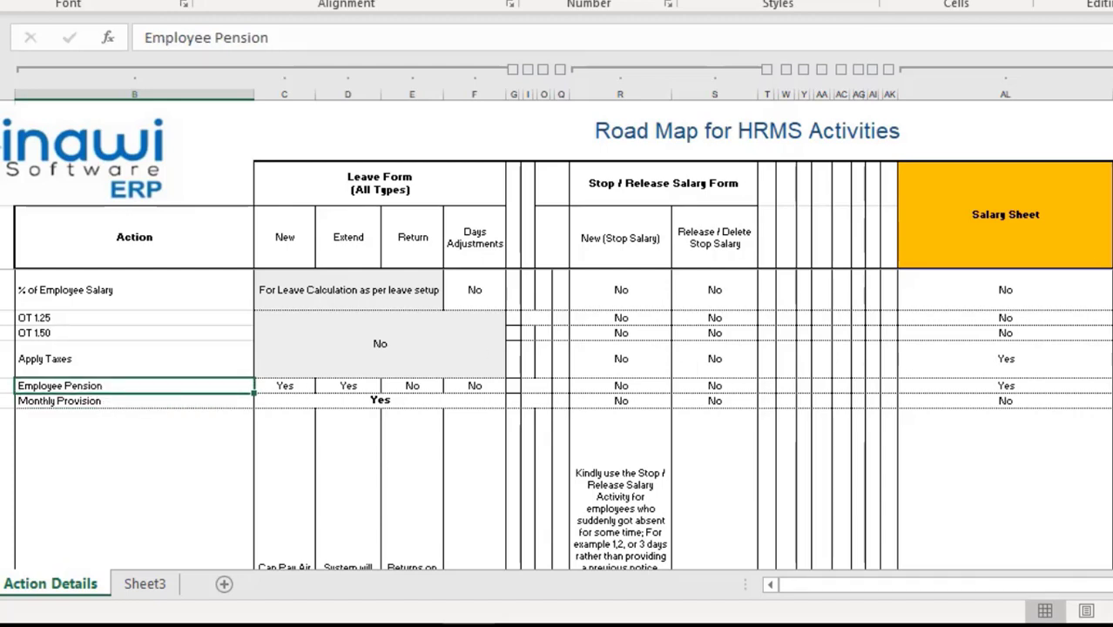
Step: Read the Memo row's note for New (Stop Salary) on when to use the Stop / Release Salary activity
{"action": "scroll", "coordinate": [555, 420], "scroll_direction": "down", "scroll_amount": 2}
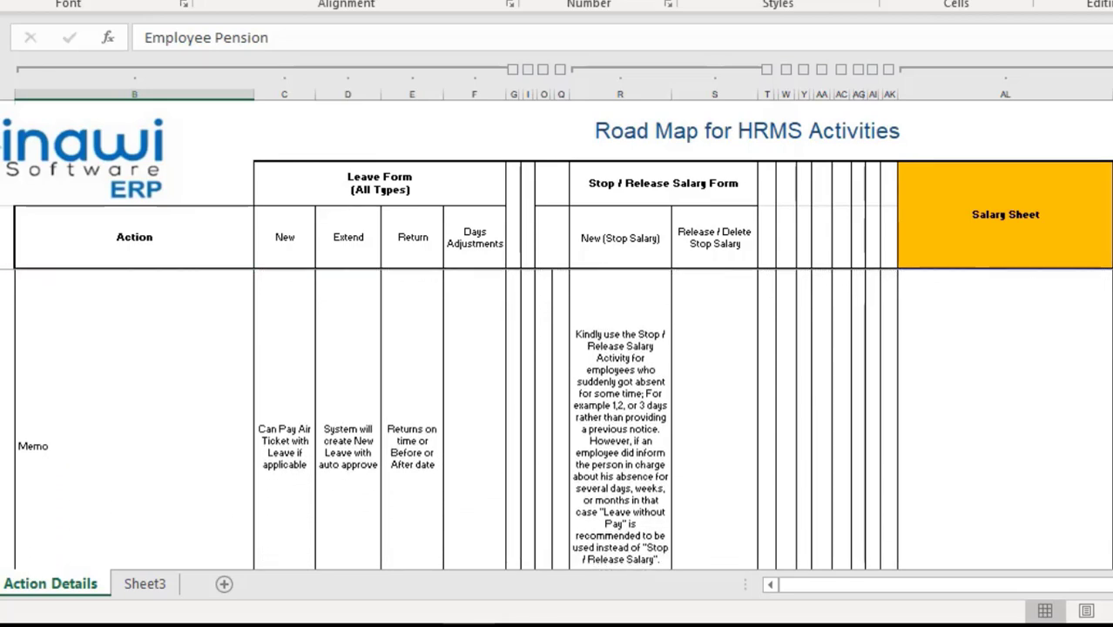
{"action": "scroll", "coordinate": [556, 421], "scroll_direction": "down", "scroll_amount": 3}
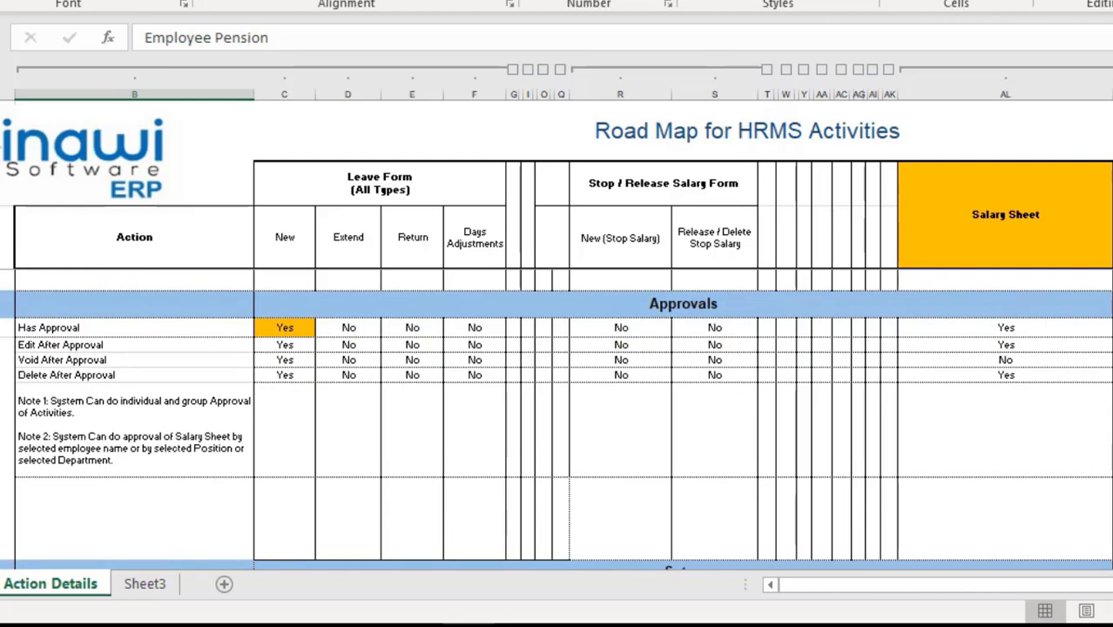
{"action": "scroll", "coordinate": [556, 421], "scroll_direction": "up", "scroll_amount": 3}
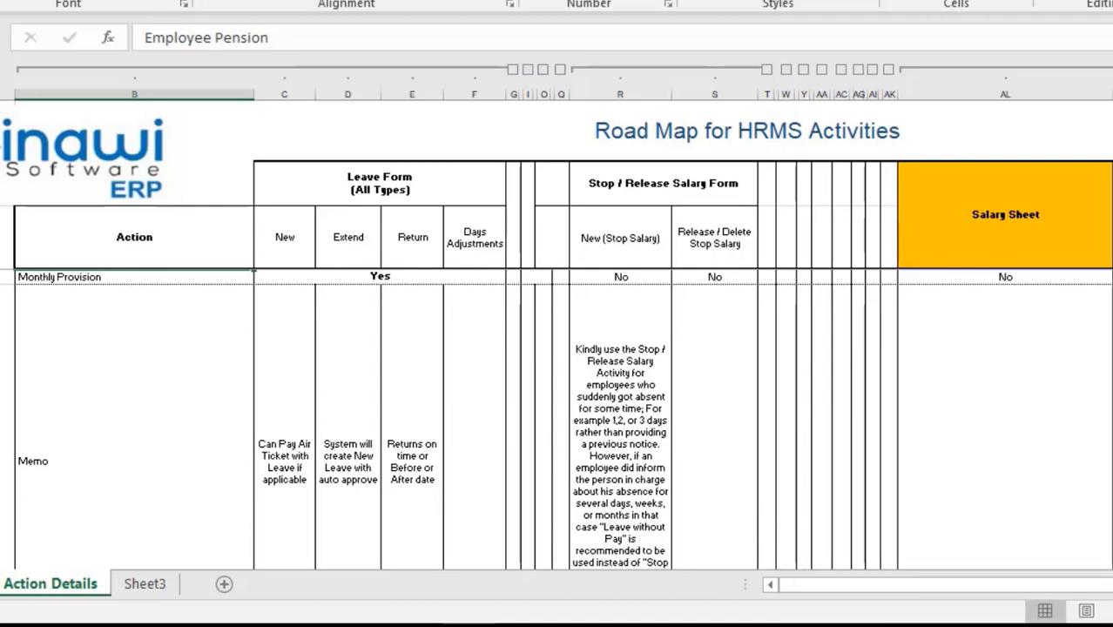
{"action": "scroll", "coordinate": [557, 418], "scroll_direction": "down", "scroll_amount": 3}
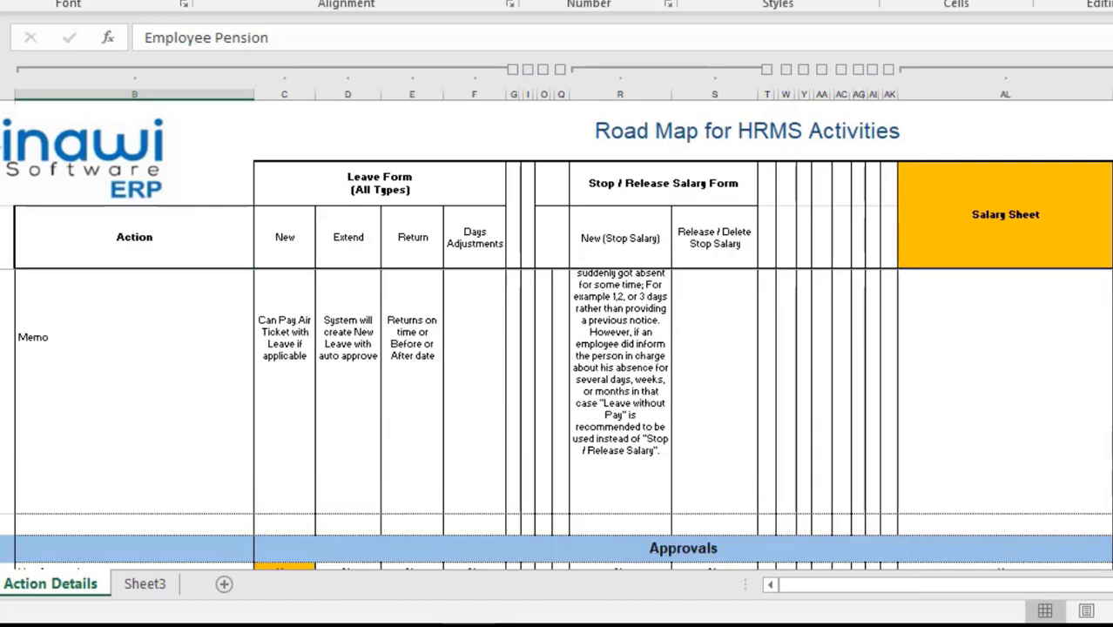
Step: Review the Approvals section and the Setup section's questions for the Stop / Release Salary Form
{"action": "scroll", "coordinate": [927, 309], "scroll_direction": "down", "scroll_amount": 1}
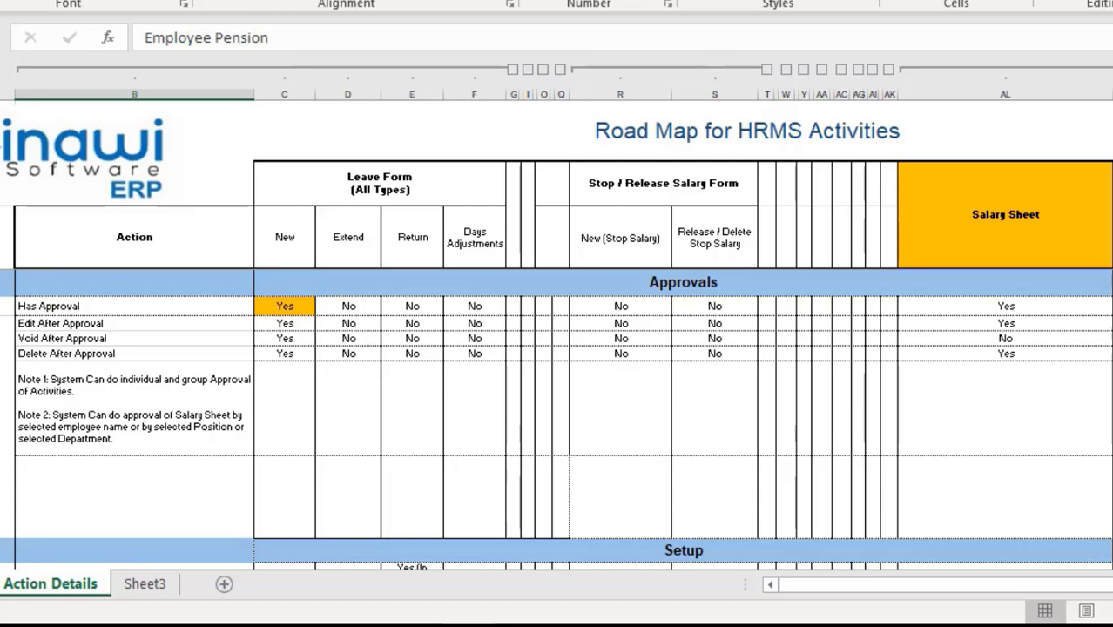
{"action": "scroll", "coordinate": [558, 418], "scroll_direction": "down", "scroll_amount": 2}
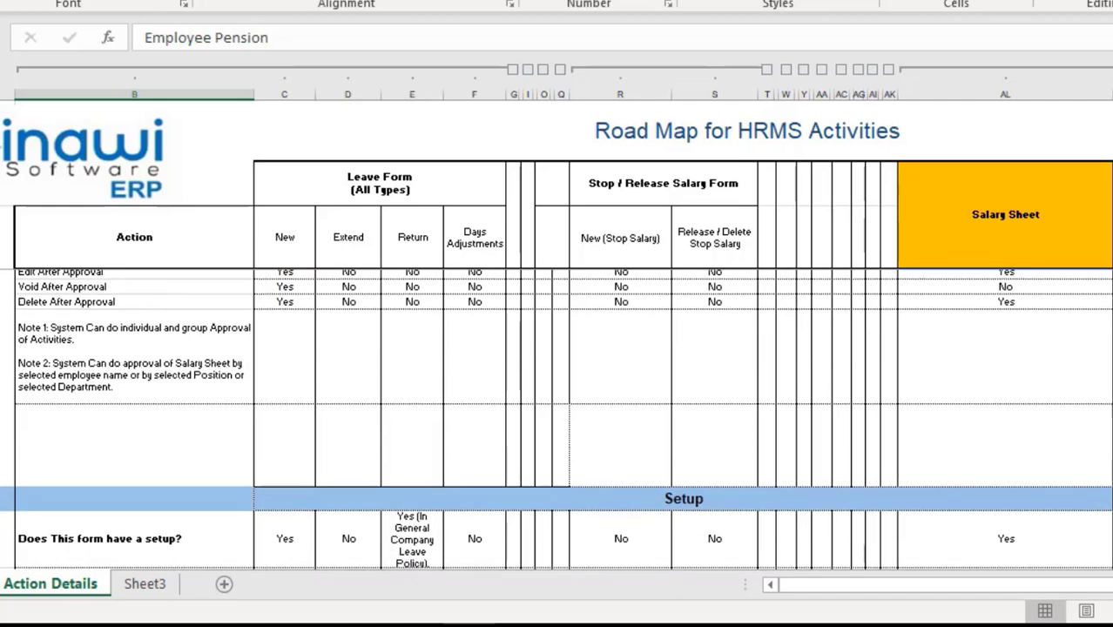
{"action": "scroll", "coordinate": [558, 418], "scroll_direction": "down", "scroll_amount": 2}
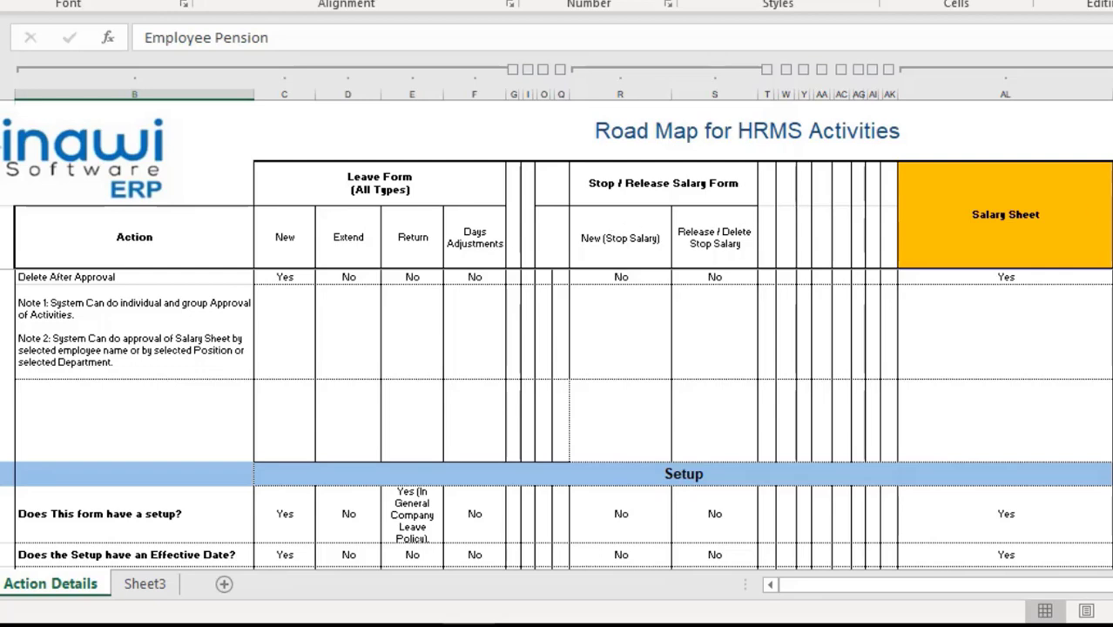
{"action": "scroll", "coordinate": [556, 419], "scroll_direction": "down", "scroll_amount": 2}
{"action": "scroll", "coordinate": [594, 380], "scroll_direction": "down", "scroll_amount": 3}
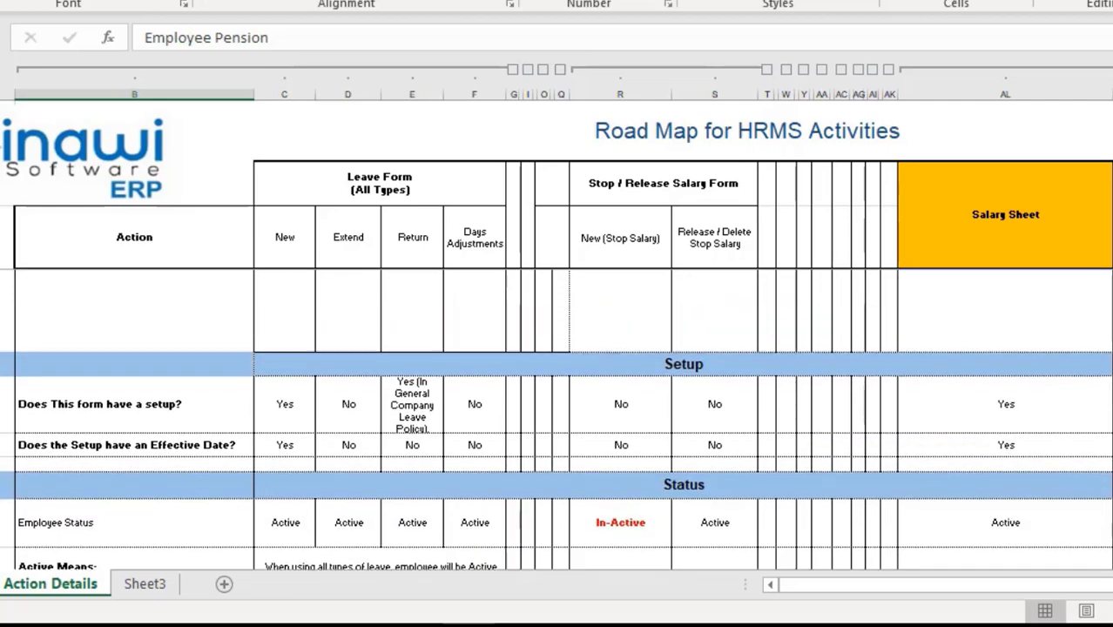
{"action": "left_click", "coordinate": [161, 341]}
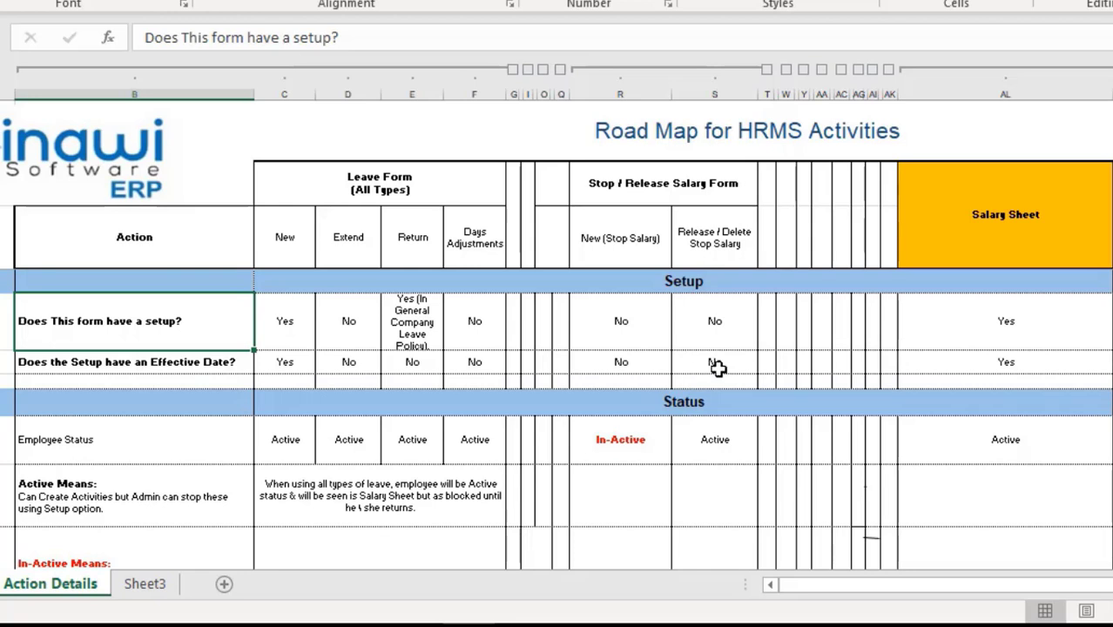
Step: Compare the Employee Status entries for New (Stop Salary) and Release / Delete Stop Salary in the Status section
{"action": "scroll", "coordinate": [555, 418], "scroll_direction": "down", "scroll_amount": 2}
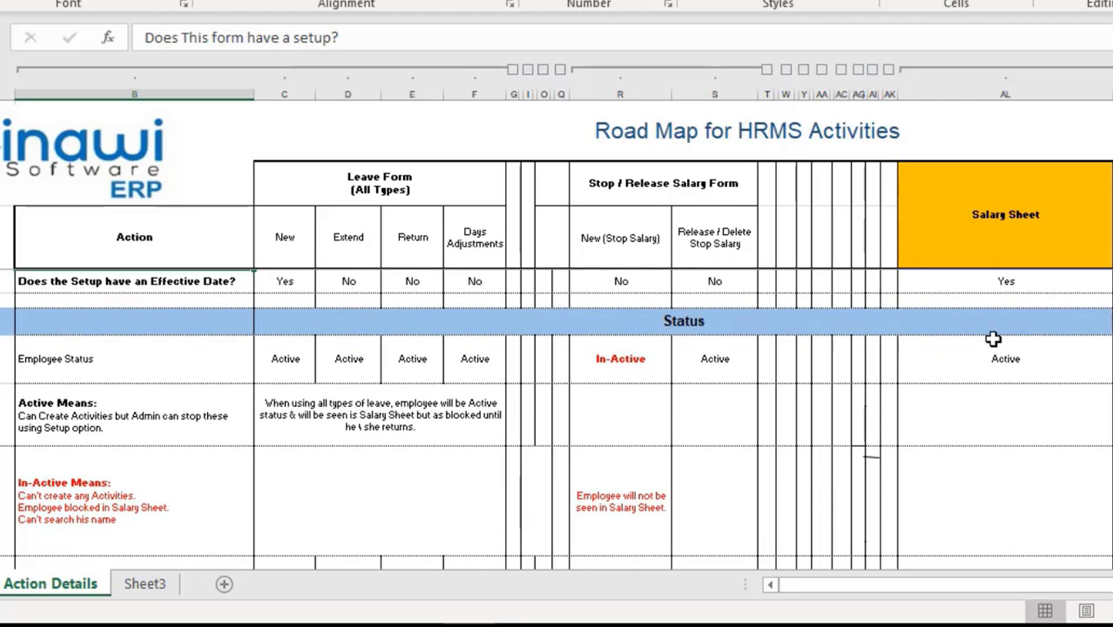
{"action": "left_click", "coordinate": [594, 373]}
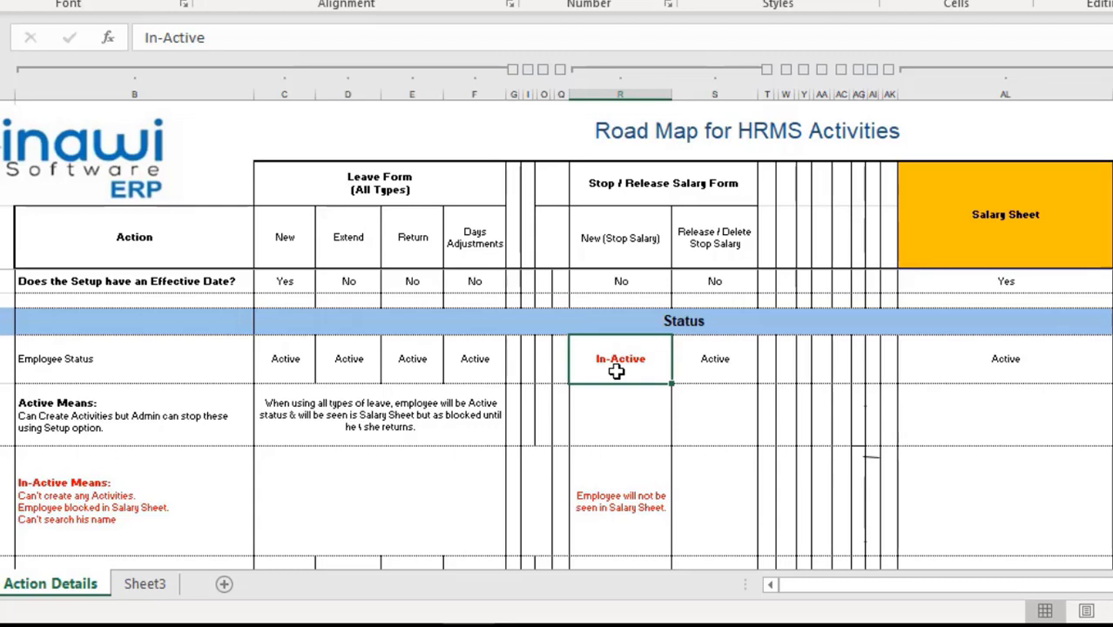
{"action": "left_click", "coordinate": [715, 360]}
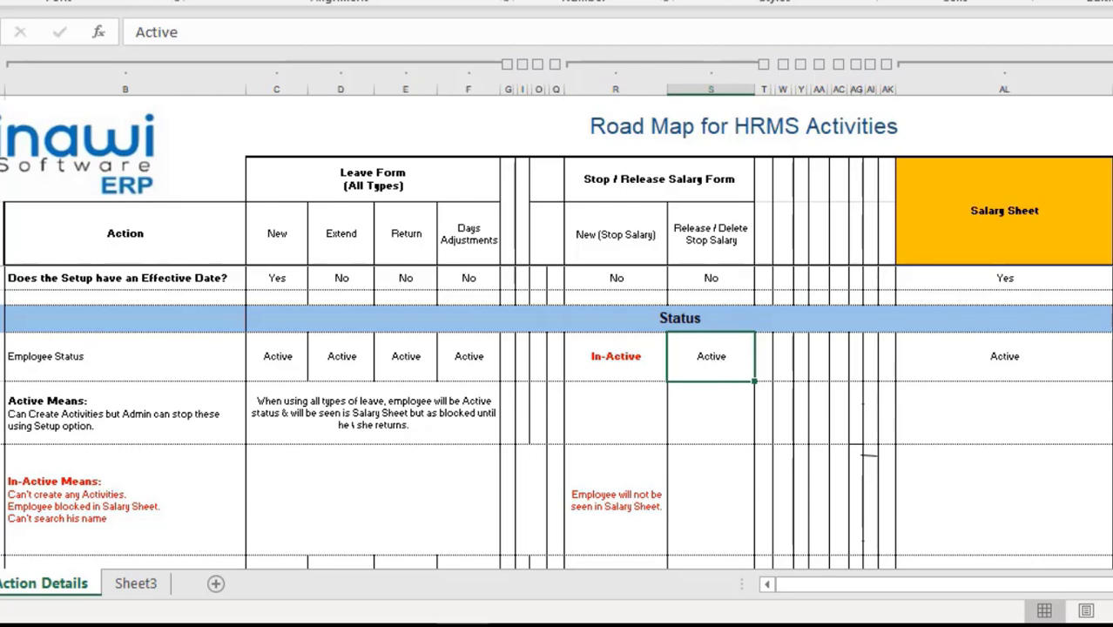
Step: Examine the Payment Method section's Salary Sheet (JV) row for stopping and releasing a salary, and the Debit Side entry for releasing it
{"action": "scroll", "coordinate": [555, 416], "scroll_direction": "down", "scroll_amount": 5}
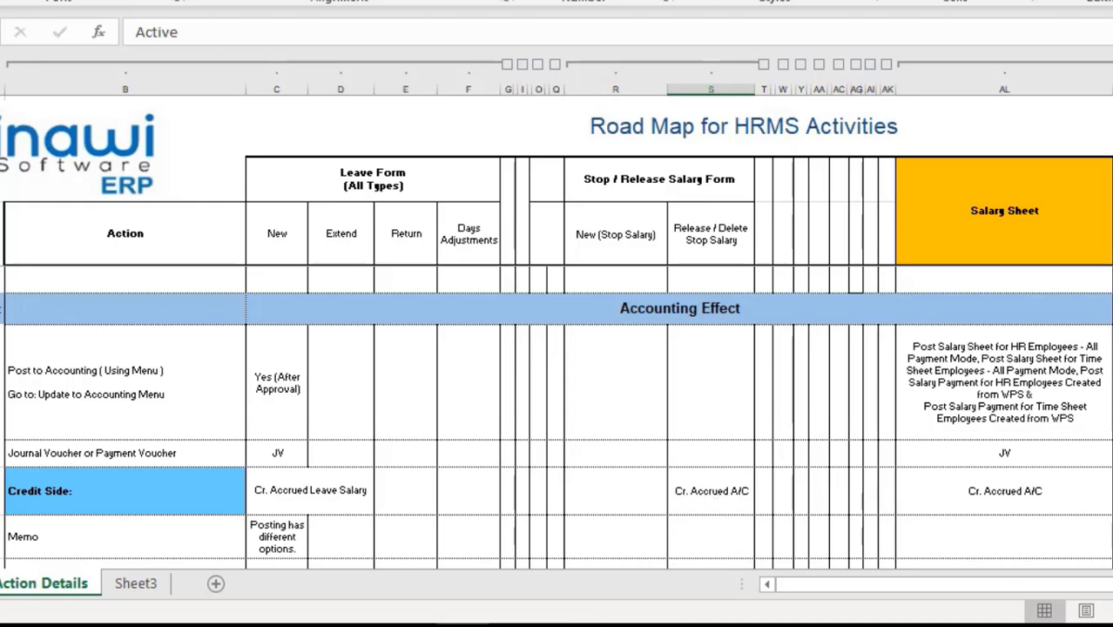
{"action": "scroll", "coordinate": [557, 418], "scroll_direction": "down", "scroll_amount": 5}
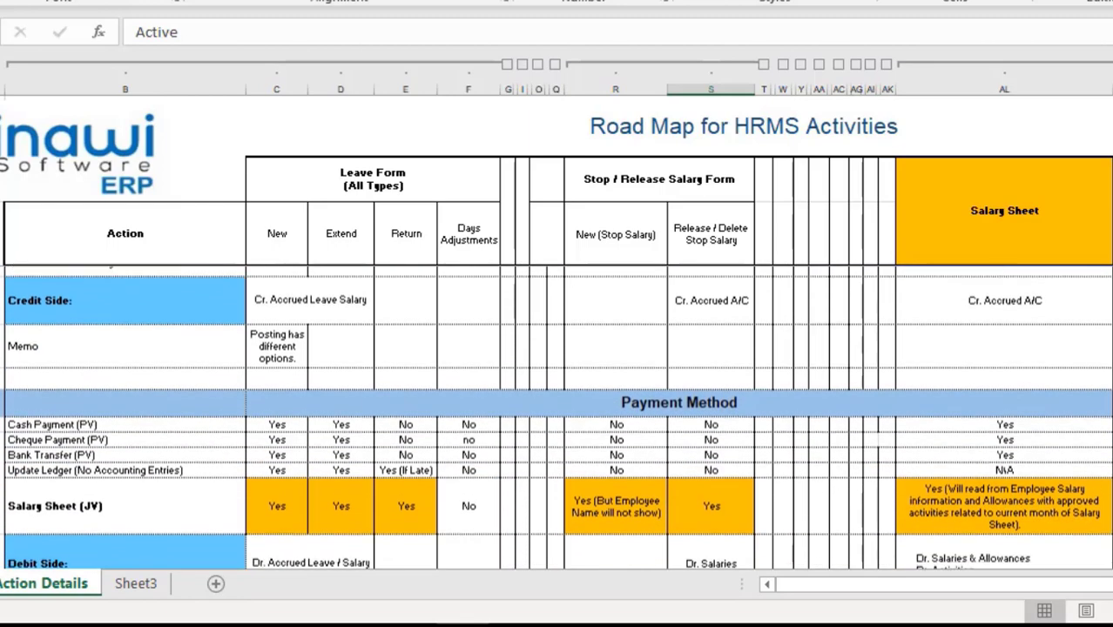
{"action": "scroll", "coordinate": [557, 418], "scroll_direction": "down", "scroll_amount": 2}
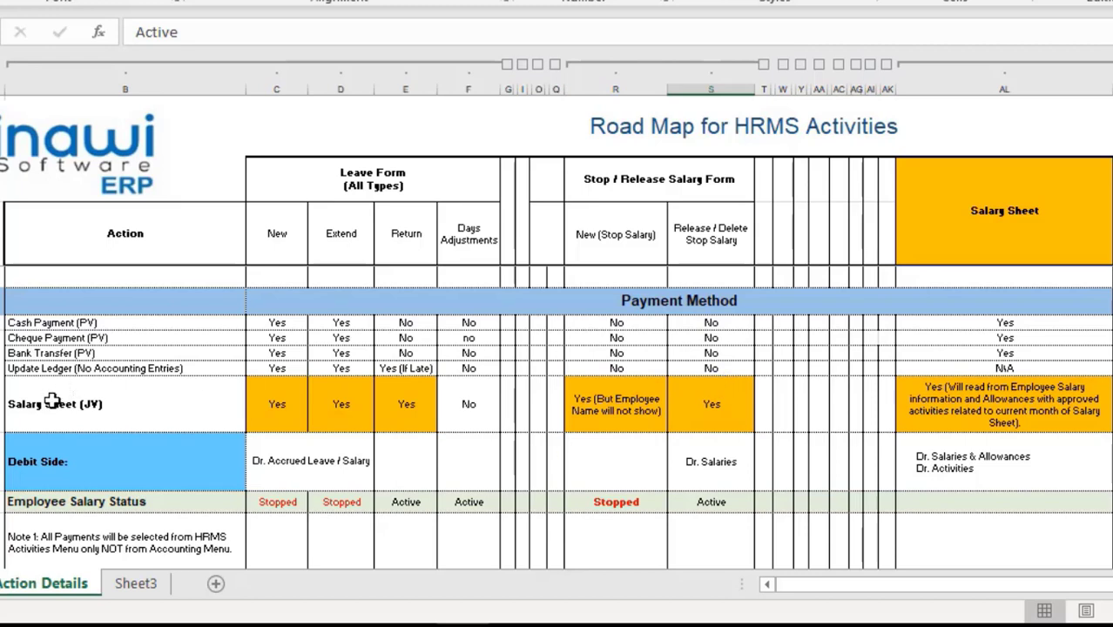
{"action": "left_click", "coordinate": [624, 403]}
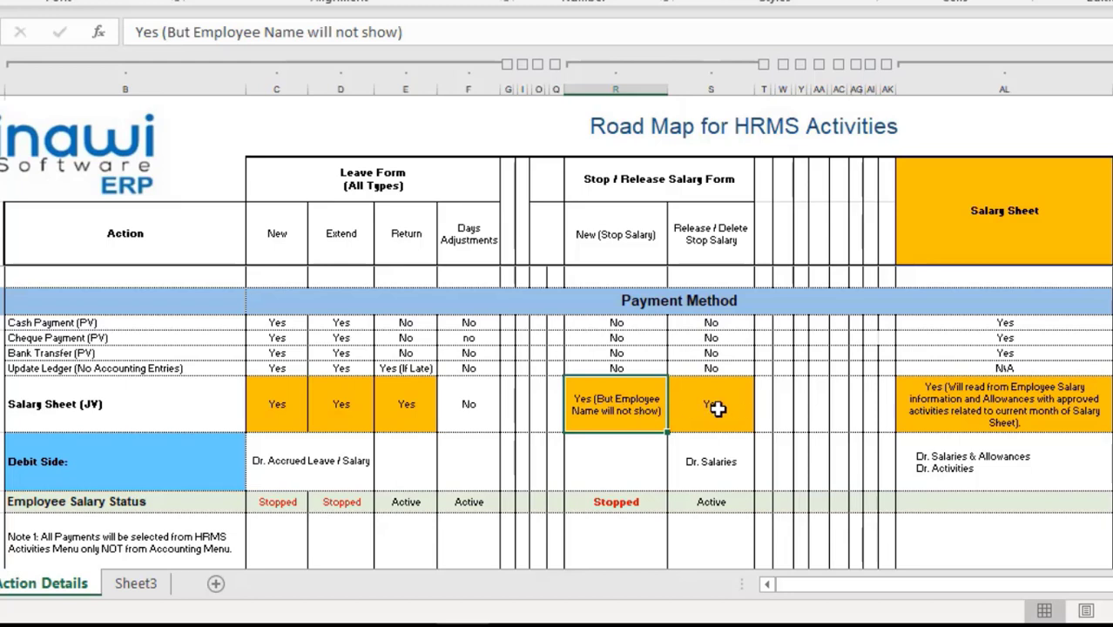
{"action": "left_click", "coordinate": [716, 408]}
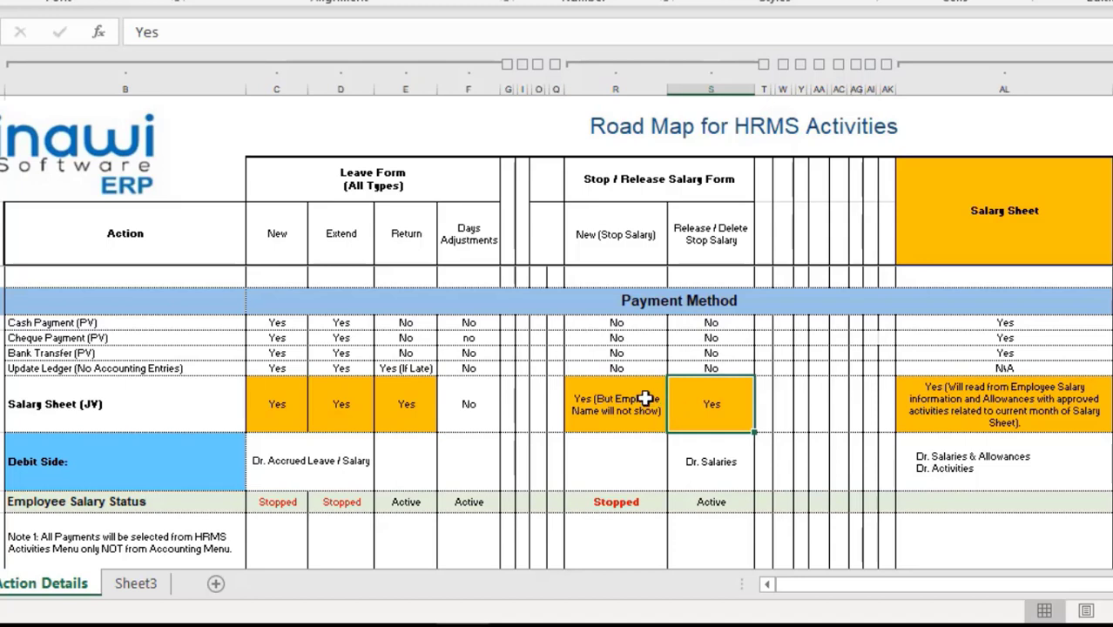
{"action": "left_click", "coordinate": [617, 412]}
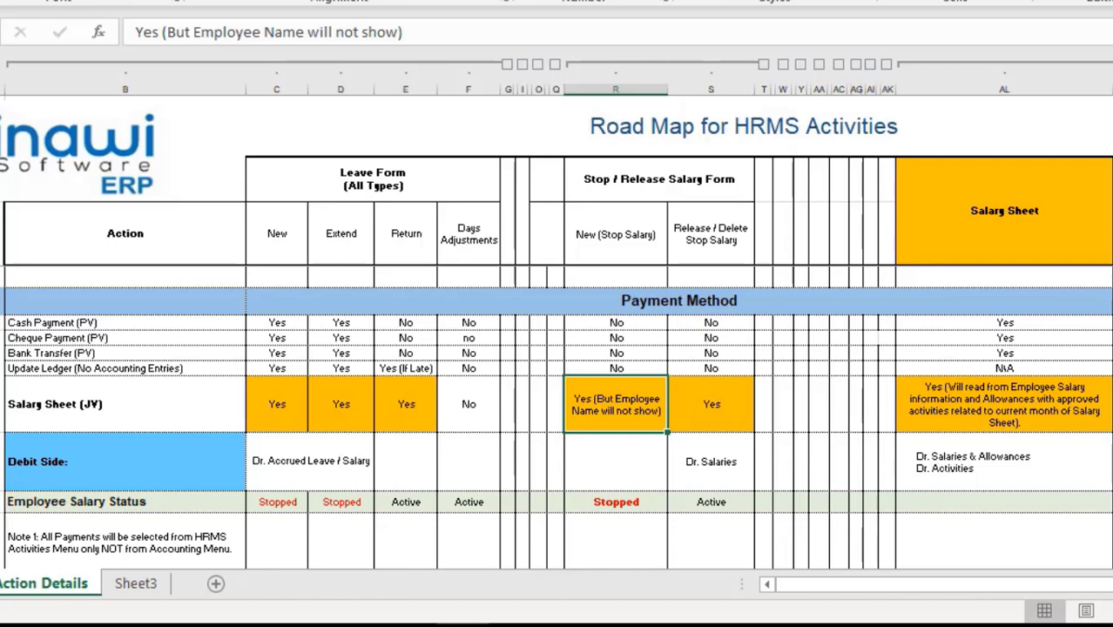
{"action": "left_click", "coordinate": [715, 477]}
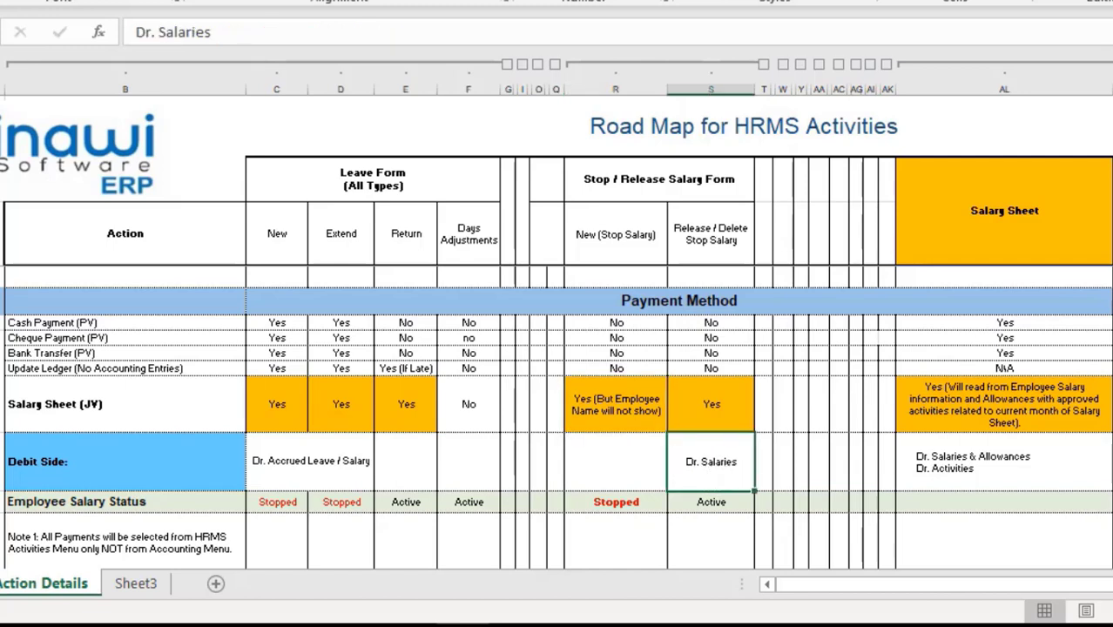
Step: Compare the Employee Salary Status row's entries for New (Stop Salary) and Release / Delete Stop Salary
{"action": "scroll", "coordinate": [556, 415], "scroll_direction": "down", "scroll_amount": 2}
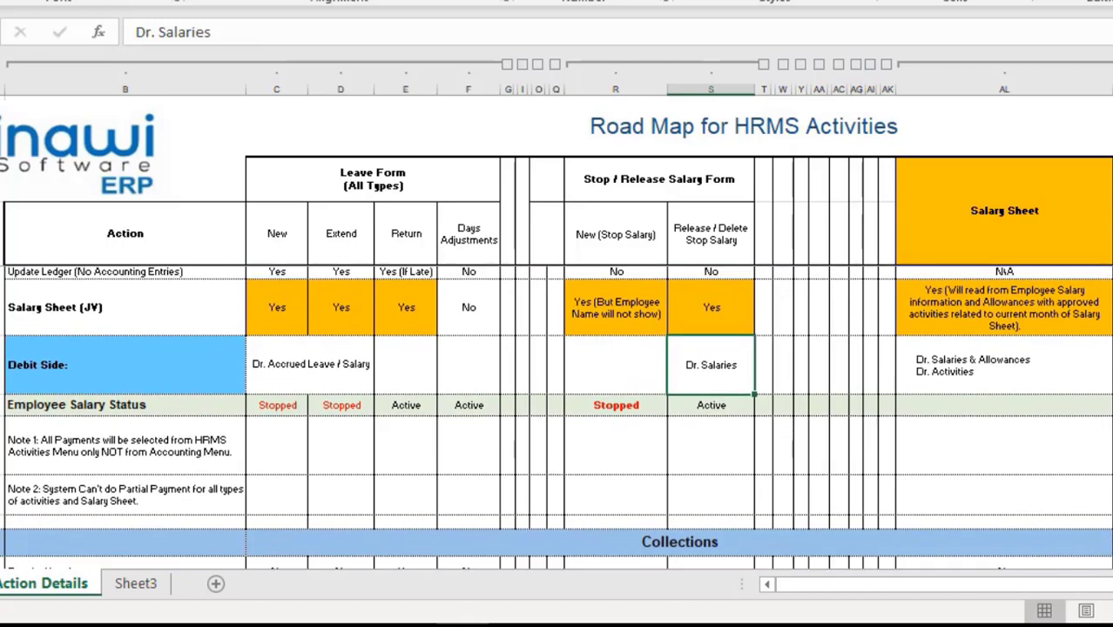
{"action": "scroll", "coordinate": [529, 476], "scroll_direction": "down", "scroll_amount": 1}
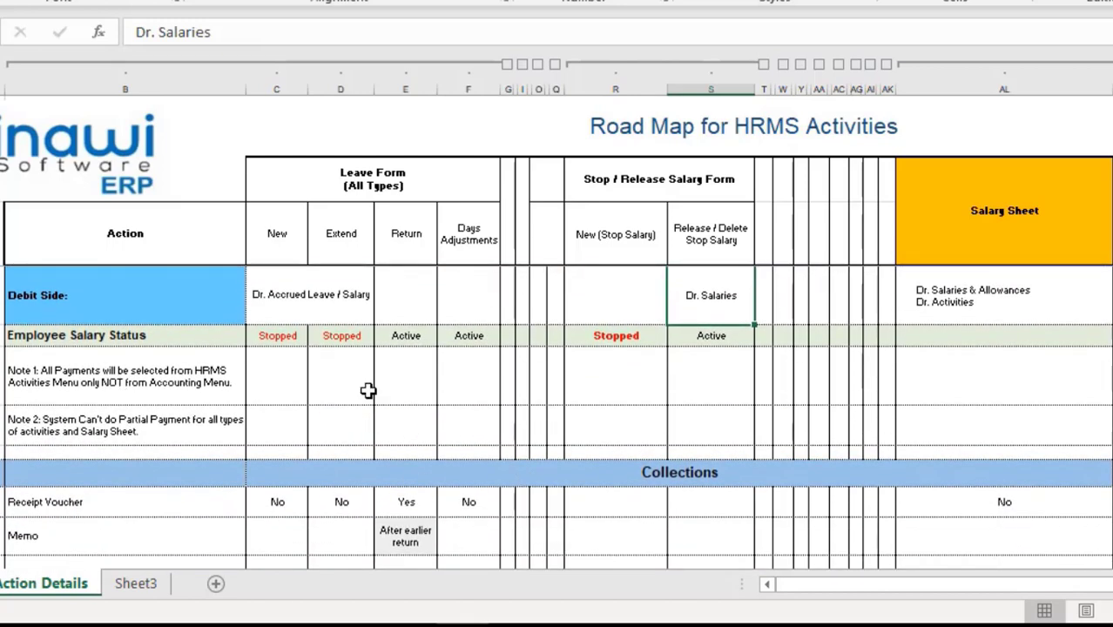
{"action": "left_click", "coordinate": [618, 338]}
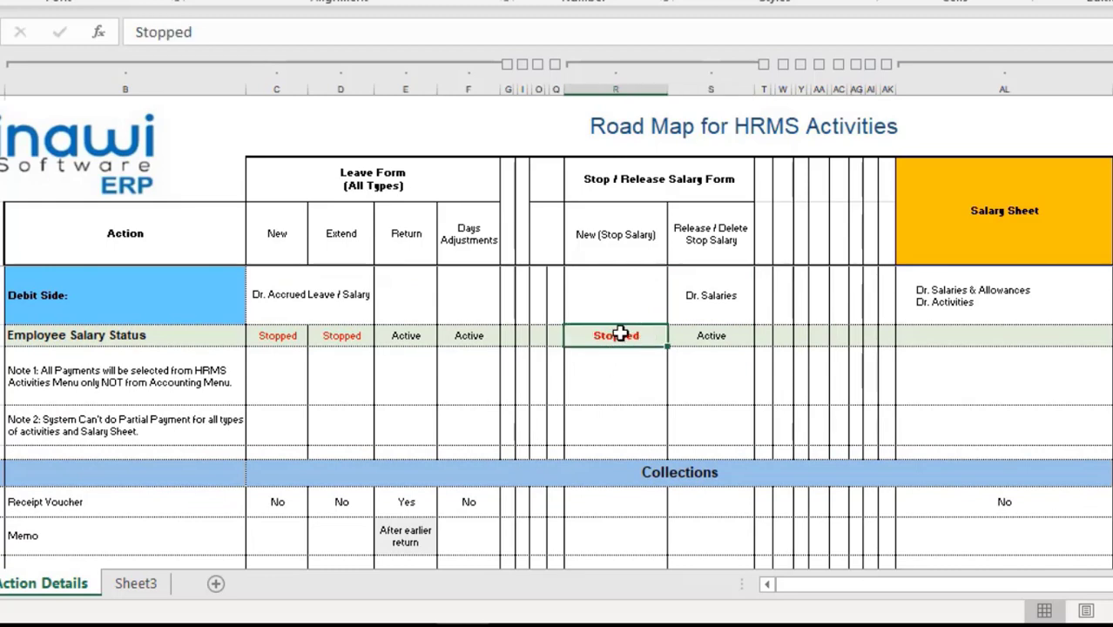
{"action": "left_click", "coordinate": [696, 336]}
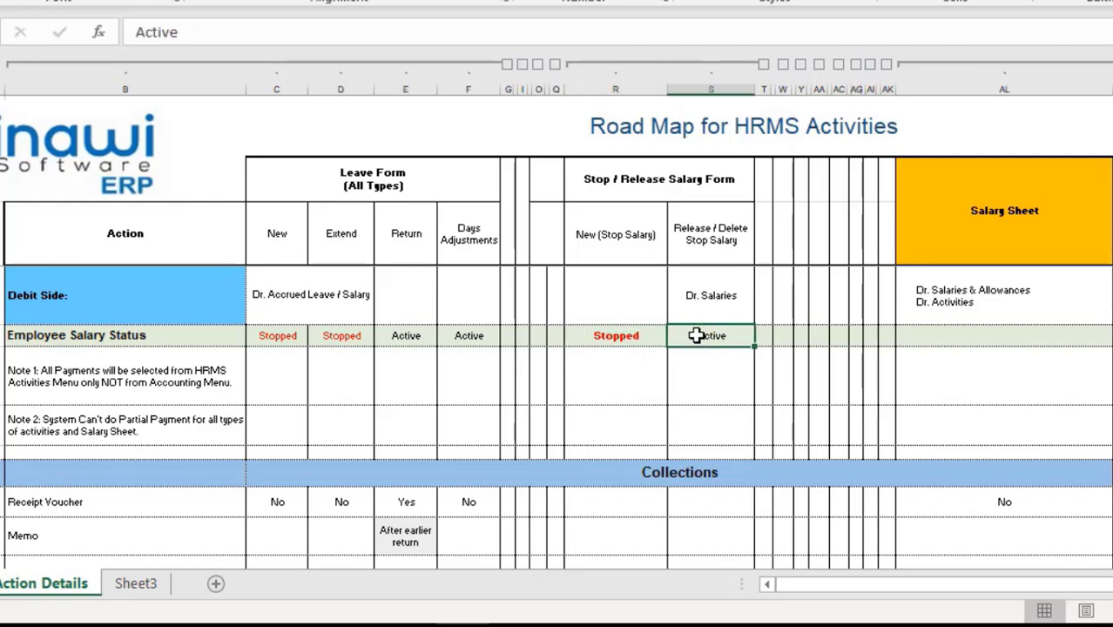
Step: View the Collections, Employee Type and Web Module sections for the Stop / Release Salary Form
{"action": "scroll", "coordinate": [557, 424], "scroll_direction": "down", "scroll_amount": 3}
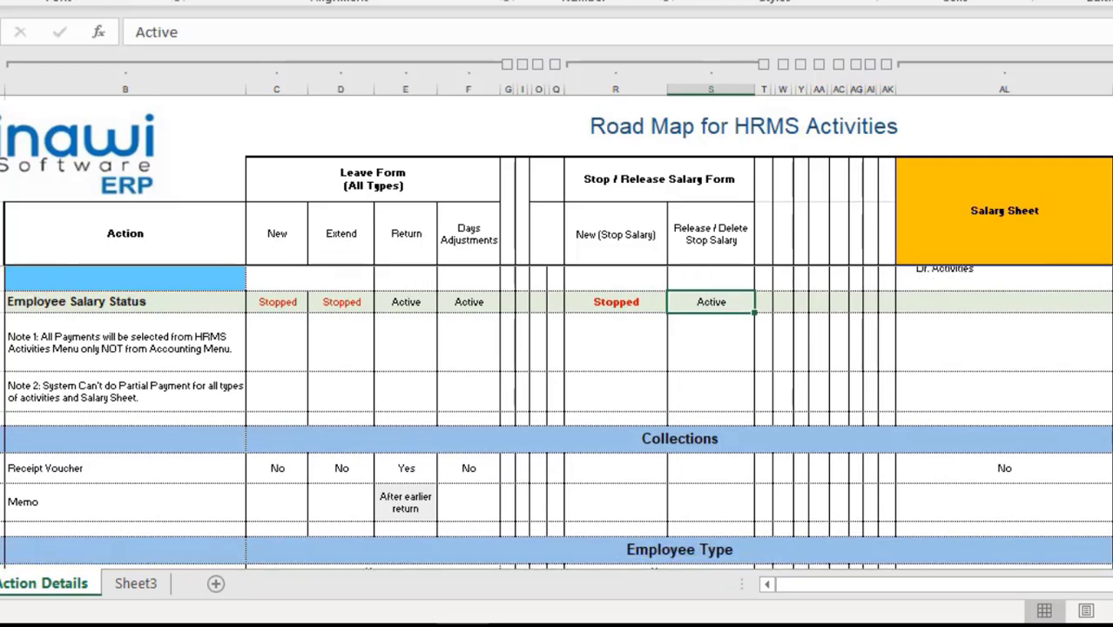
{"action": "scroll", "coordinate": [557, 424], "scroll_direction": "down", "scroll_amount": 3}
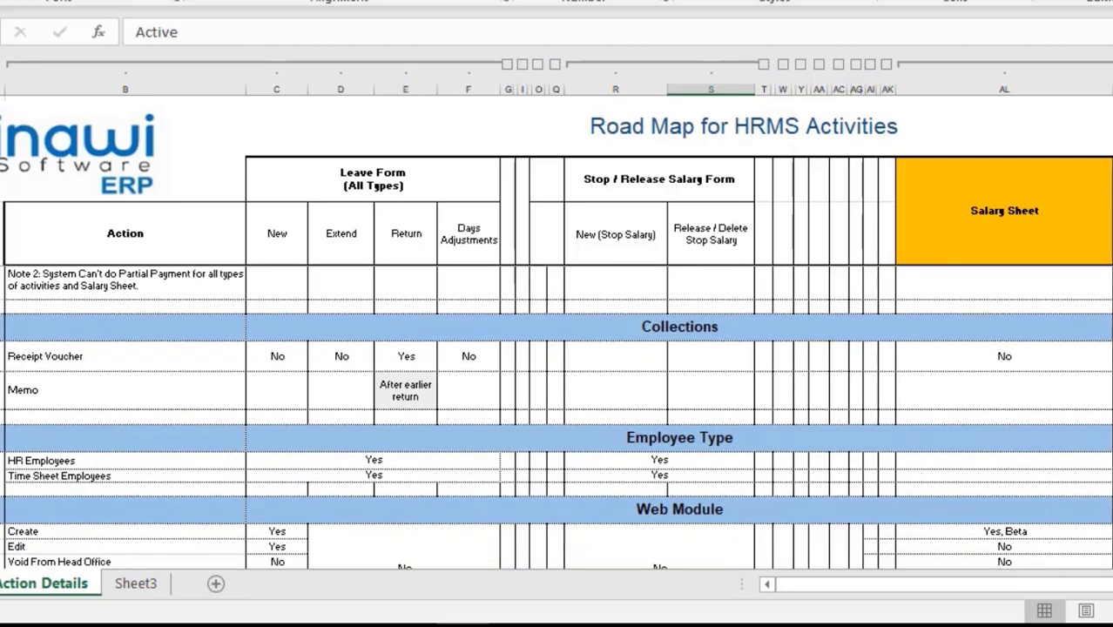
{"action": "scroll", "coordinate": [557, 424], "scroll_direction": "down", "scroll_amount": 3}
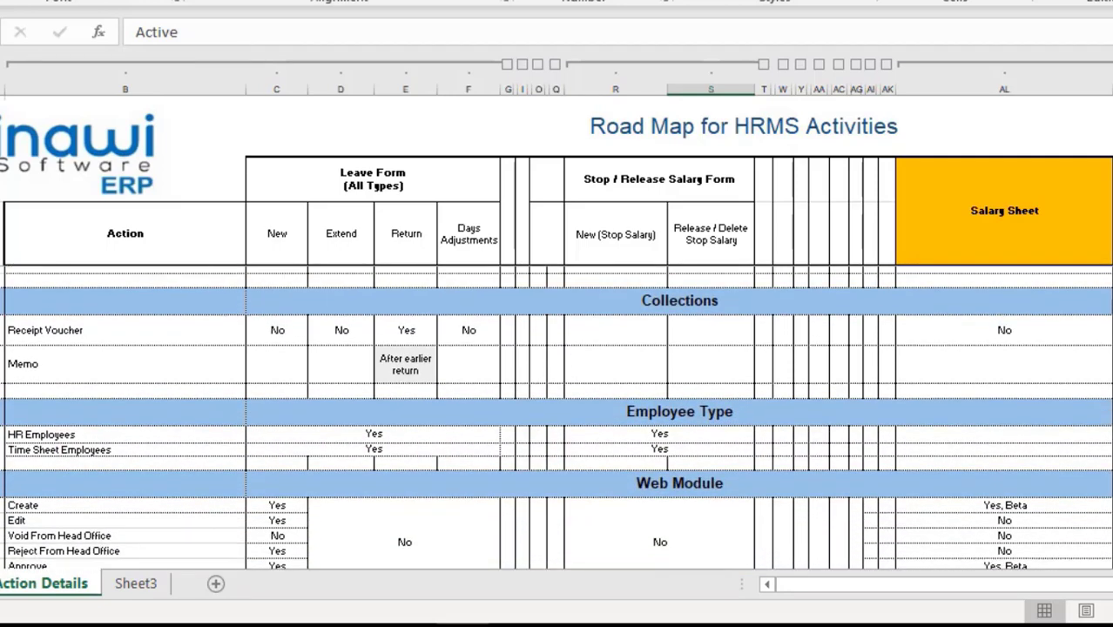
{"action": "scroll", "coordinate": [557, 418], "scroll_direction": "down", "scroll_amount": 1}
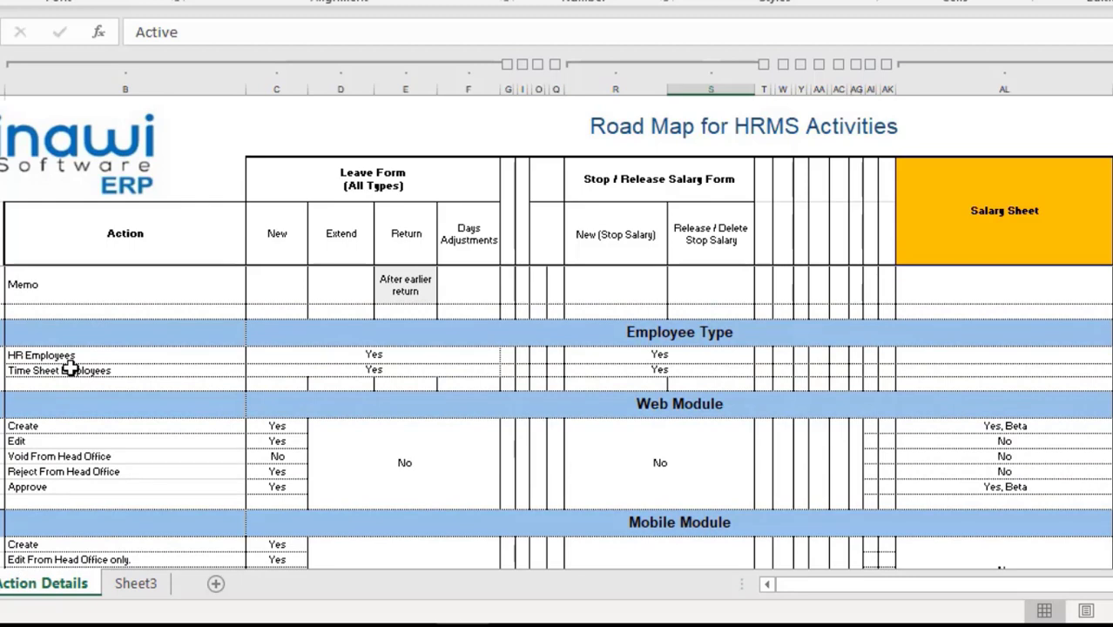
Step: Check the Stop / Release Salary Form's entries for HR Employees under Employee Type and in the Web Module section
{"action": "left_click", "coordinate": [640, 355]}
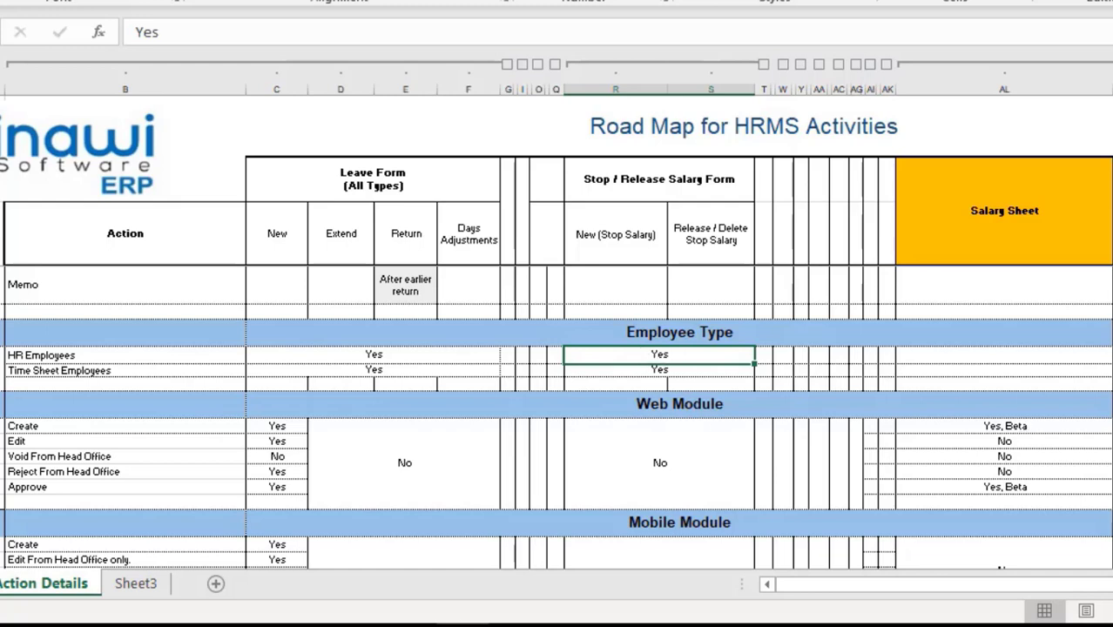
{"action": "scroll", "coordinate": [250, 470], "scroll_direction": "down", "scroll_amount": 2}
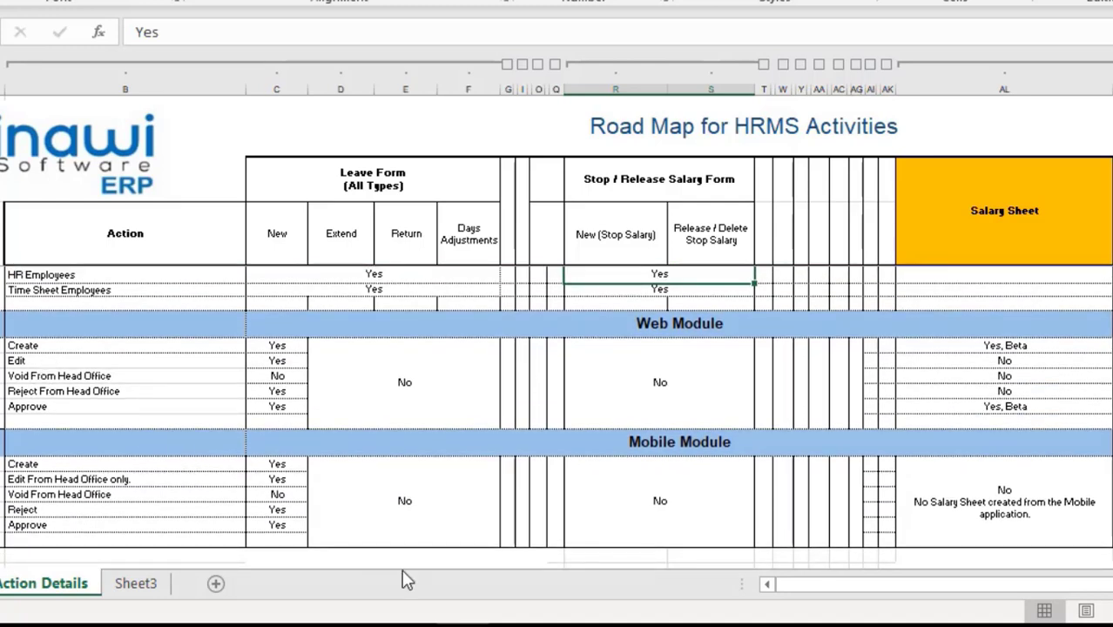
{"action": "left_click", "coordinate": [618, 385]}
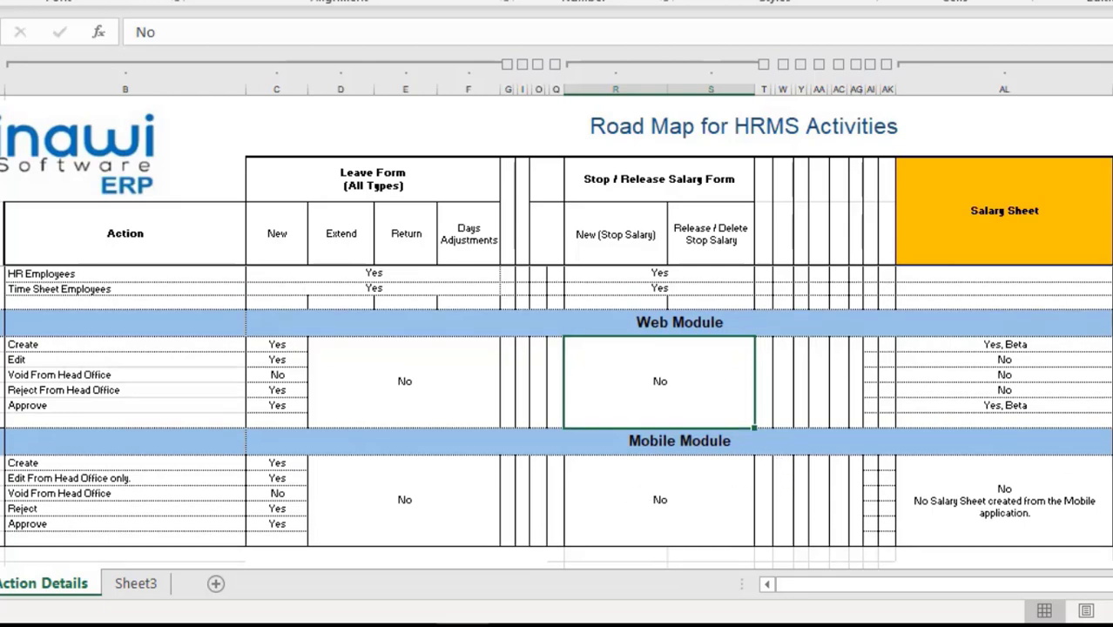
Step: Return to the start of the road map and read the Memo column's notes on effective date, system messages and employee and salary sheet status
{"action": "scroll", "coordinate": [558, 418], "scroll_direction": "up", "scroll_amount": 10}
{"action": "scroll", "coordinate": [557, 418], "scroll_direction": "up", "scroll_amount": 8}
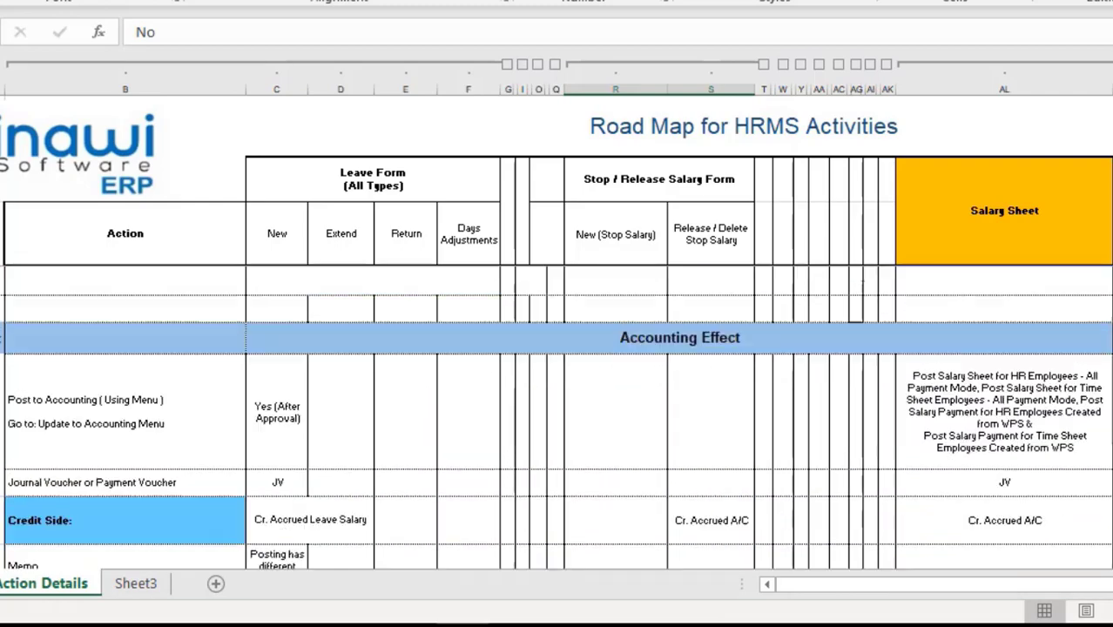
{"action": "scroll", "coordinate": [557, 418], "scroll_direction": "up", "scroll_amount": 10}
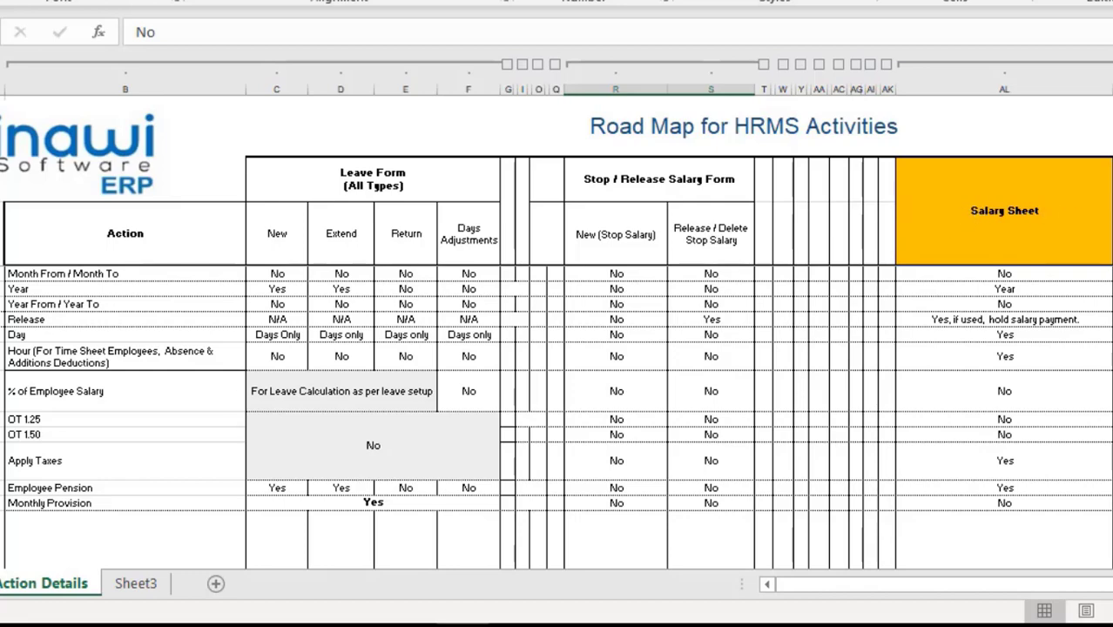
{"action": "scroll", "coordinate": [556, 414], "scroll_direction": "up", "scroll_amount": 8}
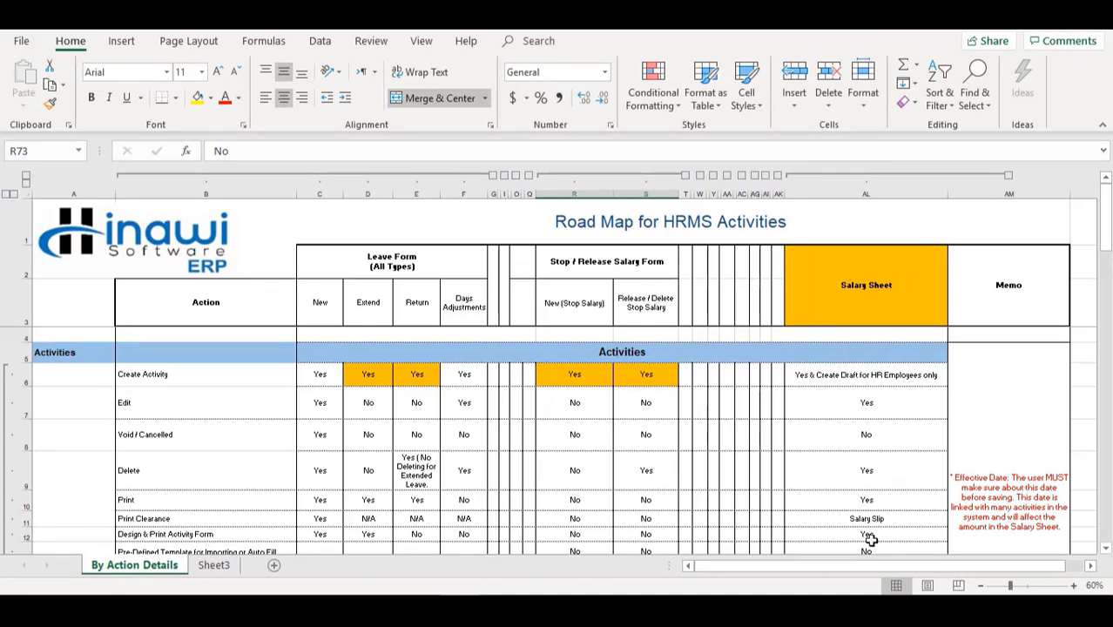
{"action": "left_click_drag", "start_coordinate": [871, 566], "coordinate": [891, 566]}
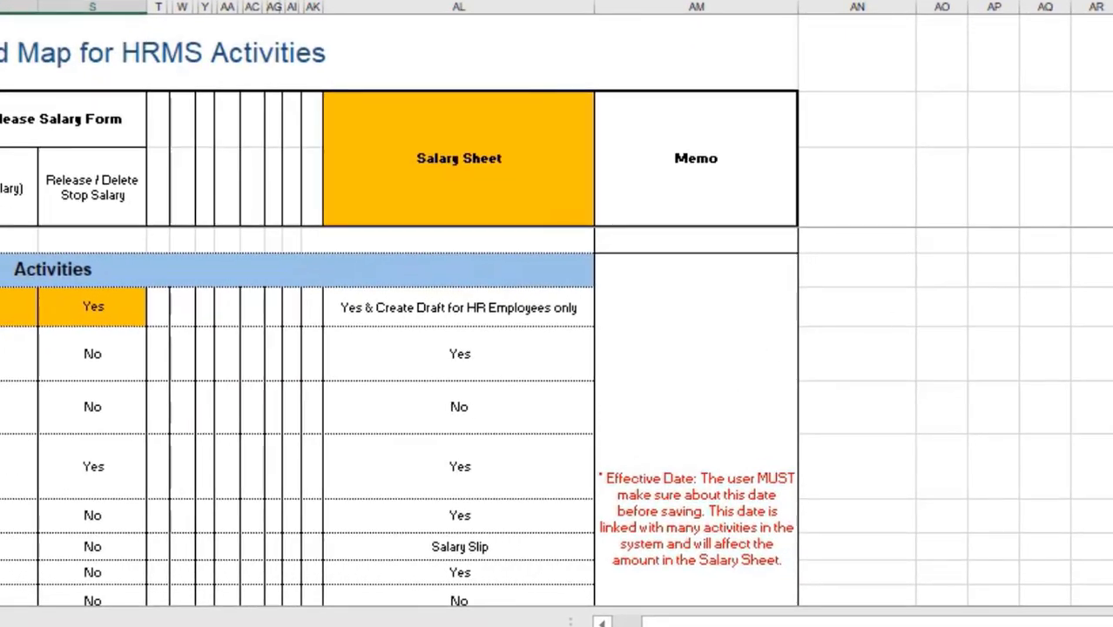
{"action": "scroll", "coordinate": [557, 416], "scroll_direction": "down", "scroll_amount": 2}
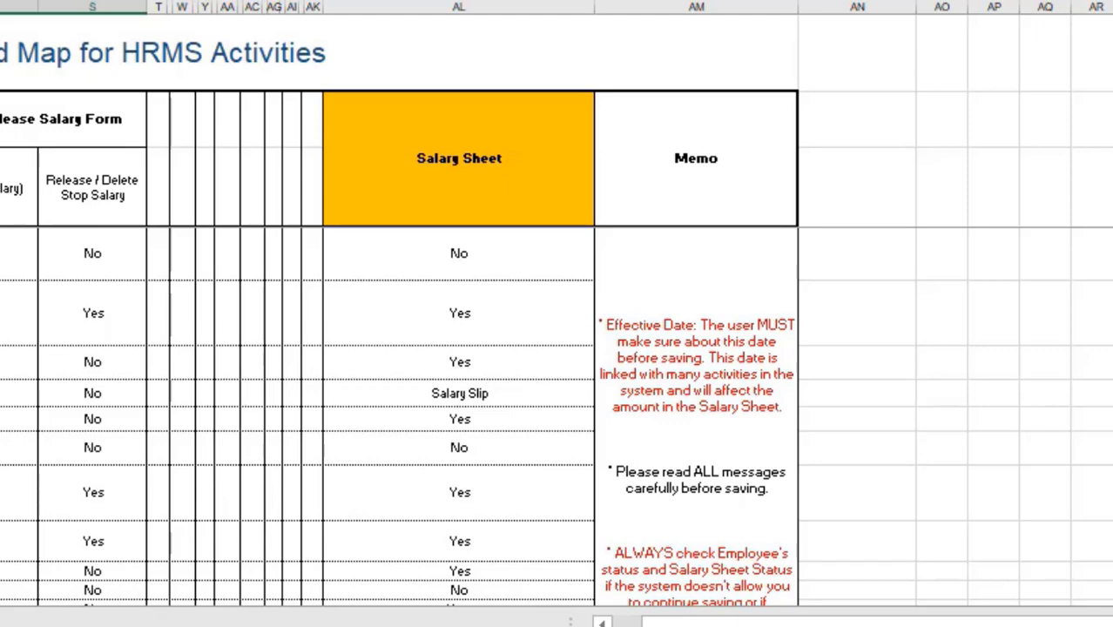
{"action": "scroll", "coordinate": [555, 418], "scroll_direction": "down", "scroll_amount": 2}
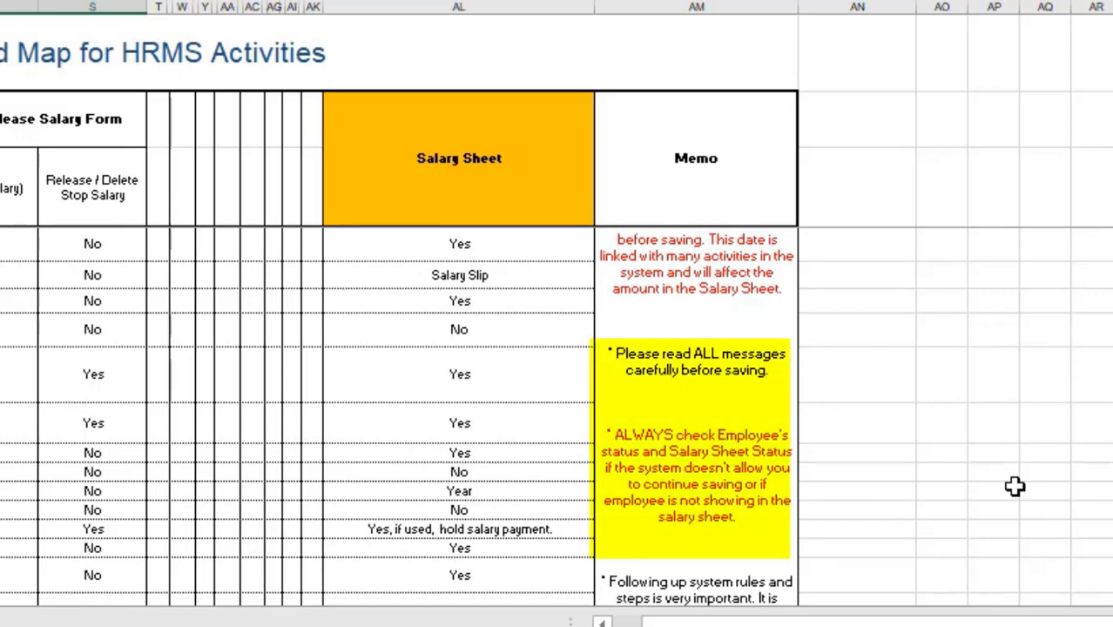
{"action": "scroll", "coordinate": [556, 416], "scroll_direction": "down", "scroll_amount": 3}
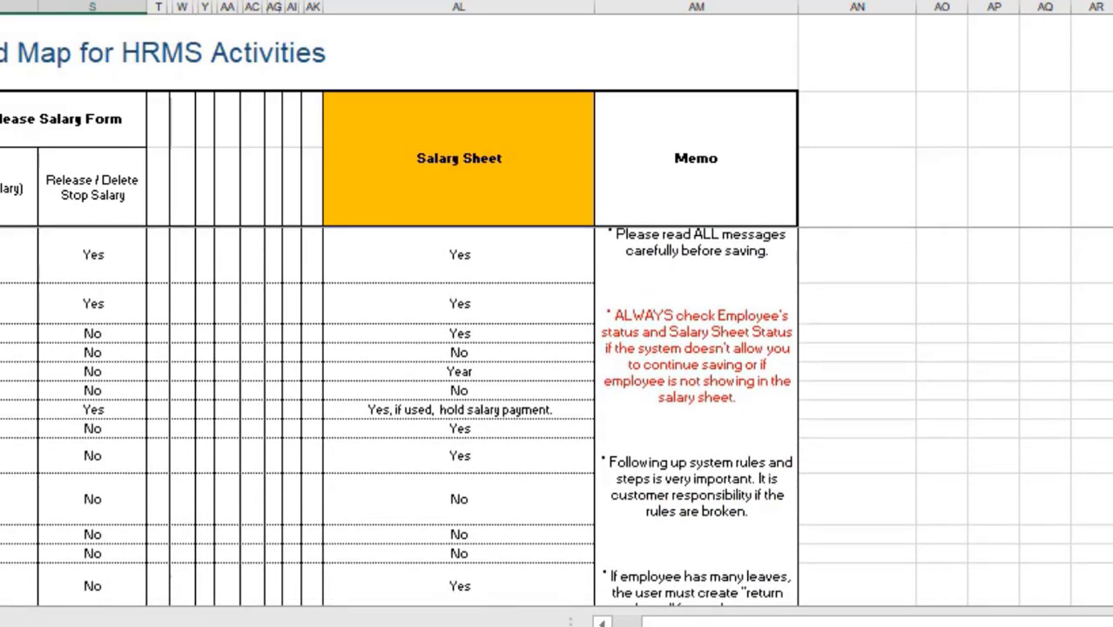
Step: Read the Memo notes on following system rules, employees with many leaves and creating multiple loans
{"action": "scroll", "coordinate": [556, 417], "scroll_direction": "down", "scroll_amount": 1}
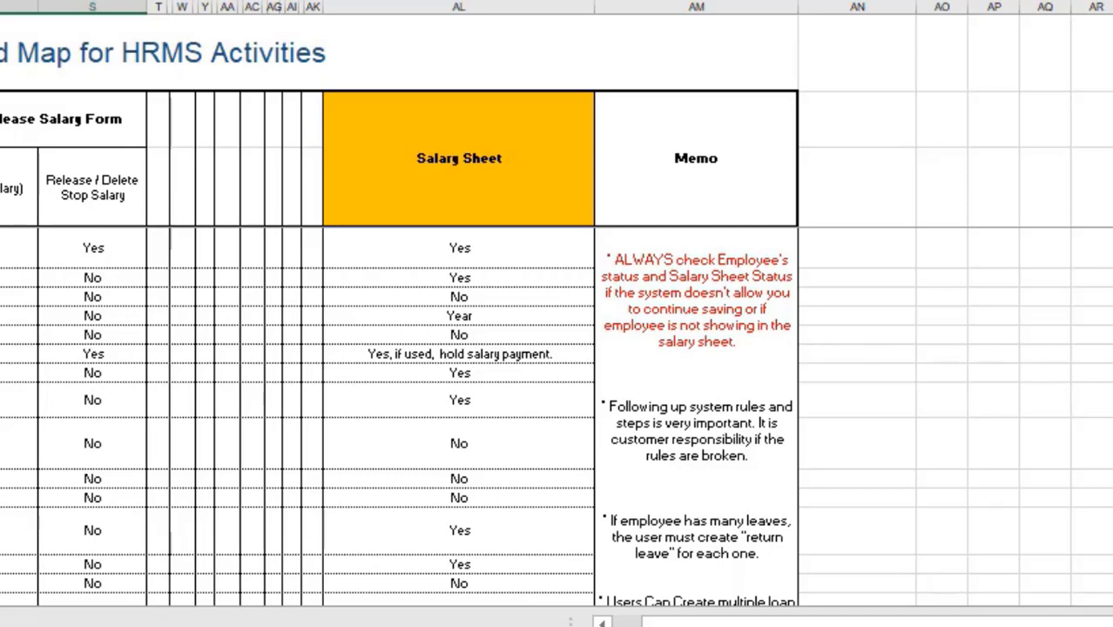
{"action": "scroll", "coordinate": [555, 417], "scroll_direction": "down", "scroll_amount": 2}
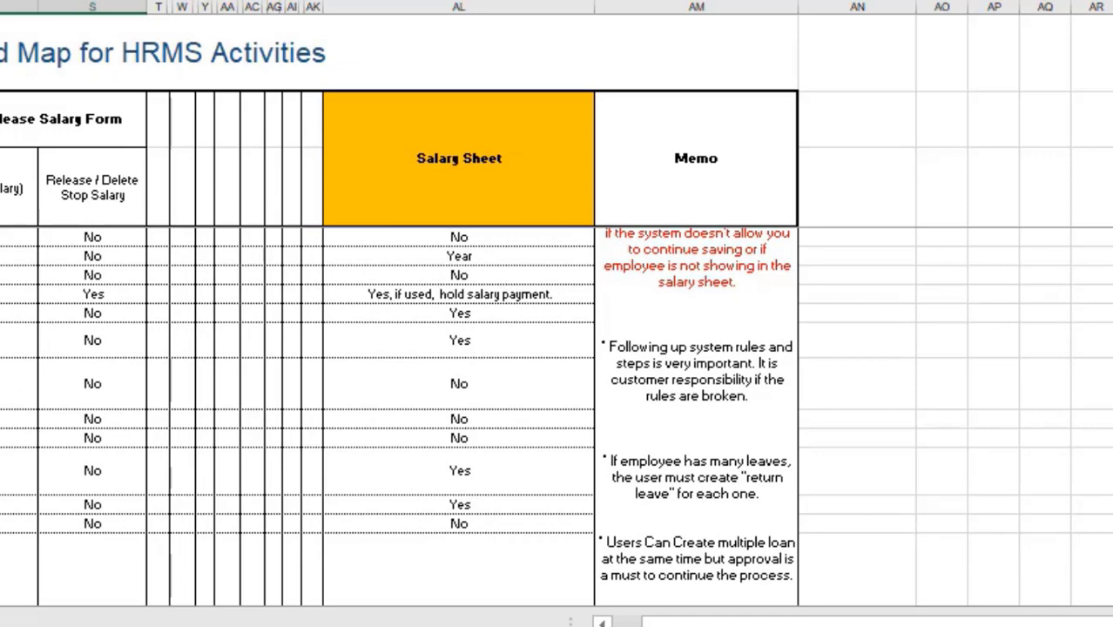
{"action": "scroll", "coordinate": [556, 417], "scroll_direction": "down", "scroll_amount": 1}
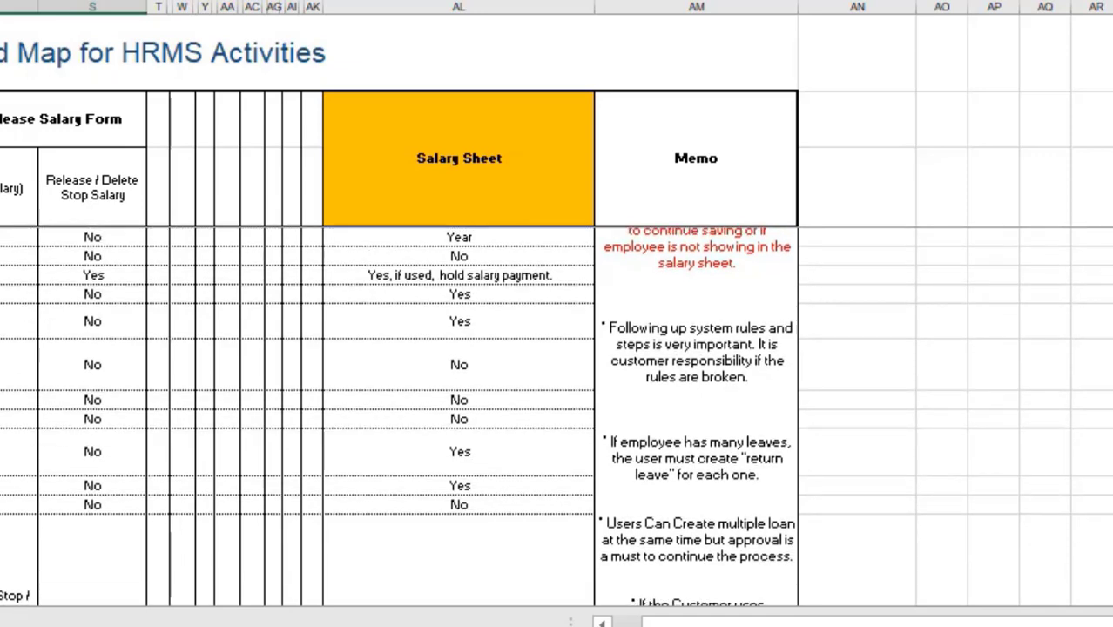
{"action": "scroll", "coordinate": [556, 417], "scroll_direction": "down", "scroll_amount": 4}
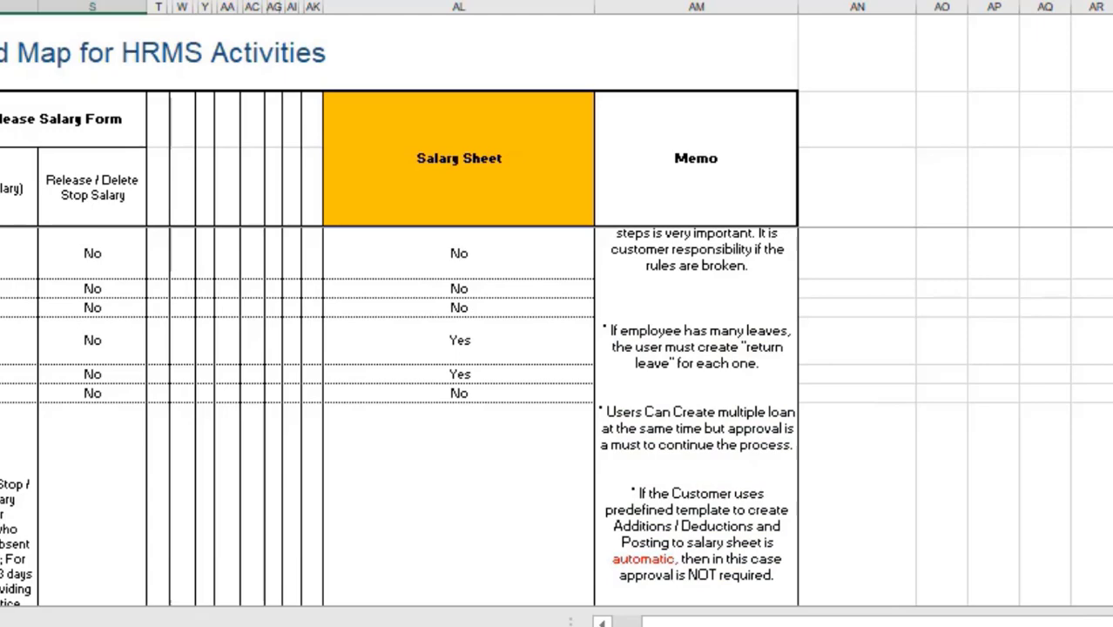
{"action": "scroll", "coordinate": [555, 416], "scroll_direction": "down", "scroll_amount": 1}
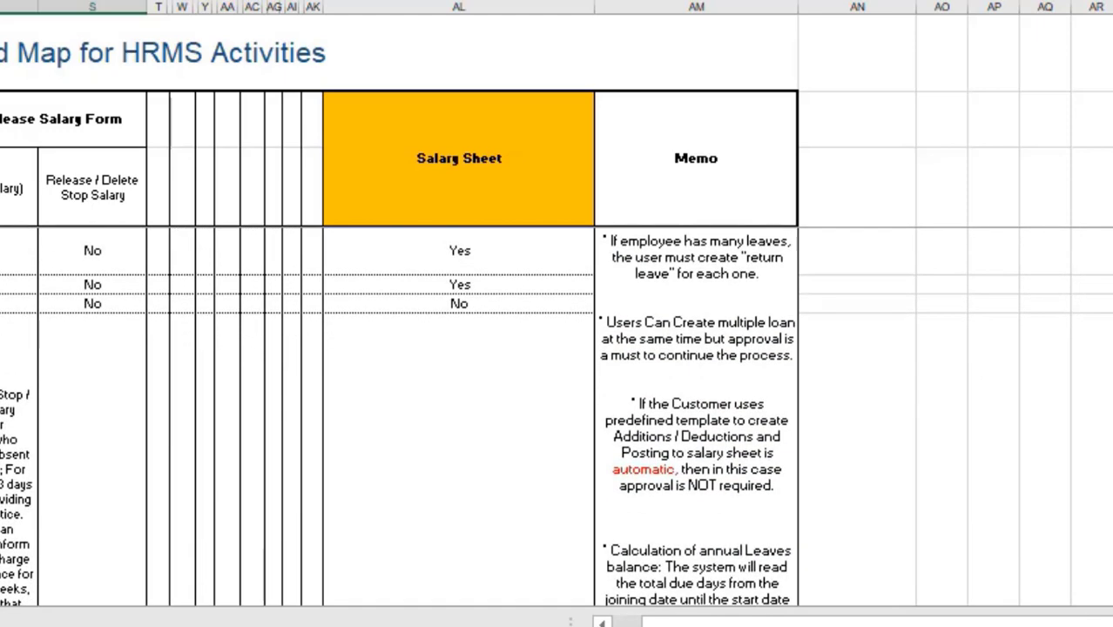
Step: Read the Memo notes on predefined Additions / Deductions templates, annual leave balance calculation and opening balance
{"action": "scroll", "coordinate": [556, 417], "scroll_direction": "down", "scroll_amount": 1}
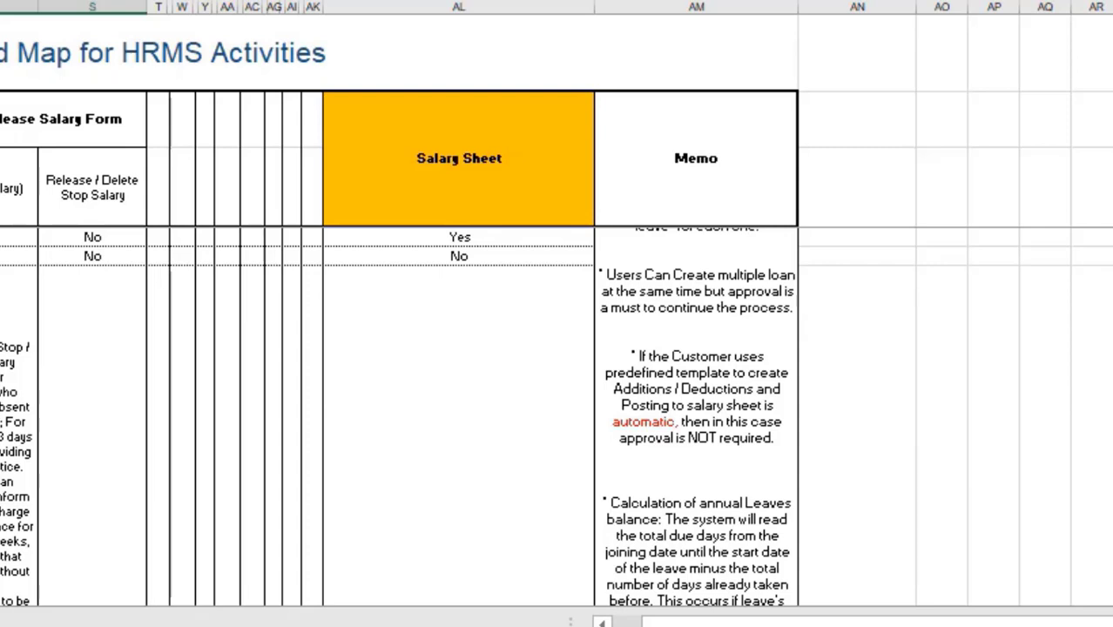
{"action": "scroll", "coordinate": [556, 416], "scroll_direction": "down", "scroll_amount": 2}
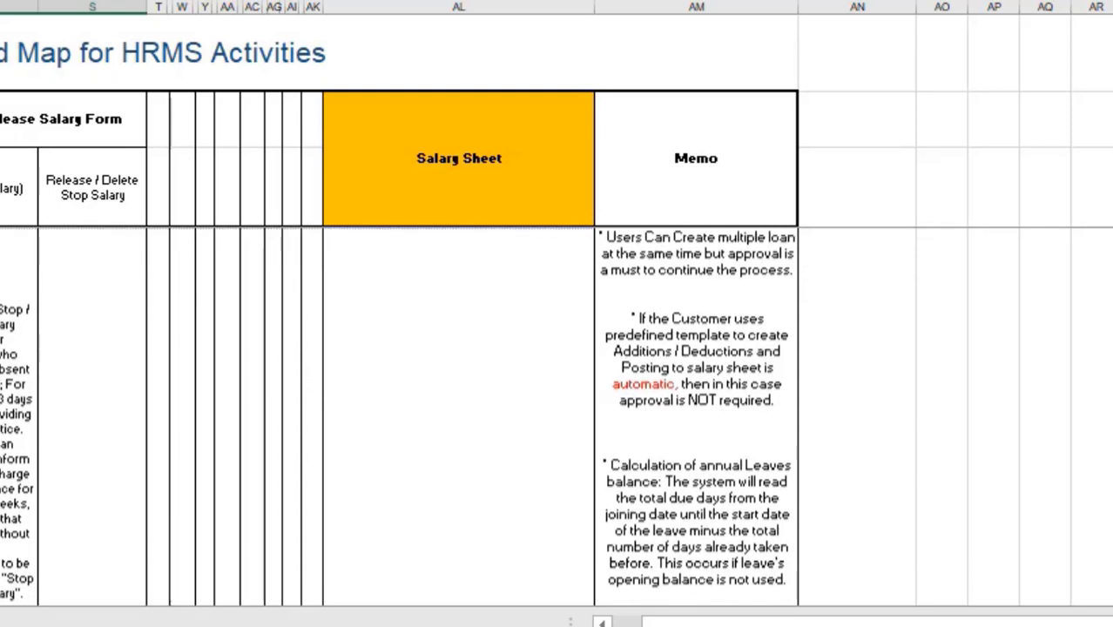
{"action": "scroll", "coordinate": [557, 348], "scroll_direction": "down", "scroll_amount": 2}
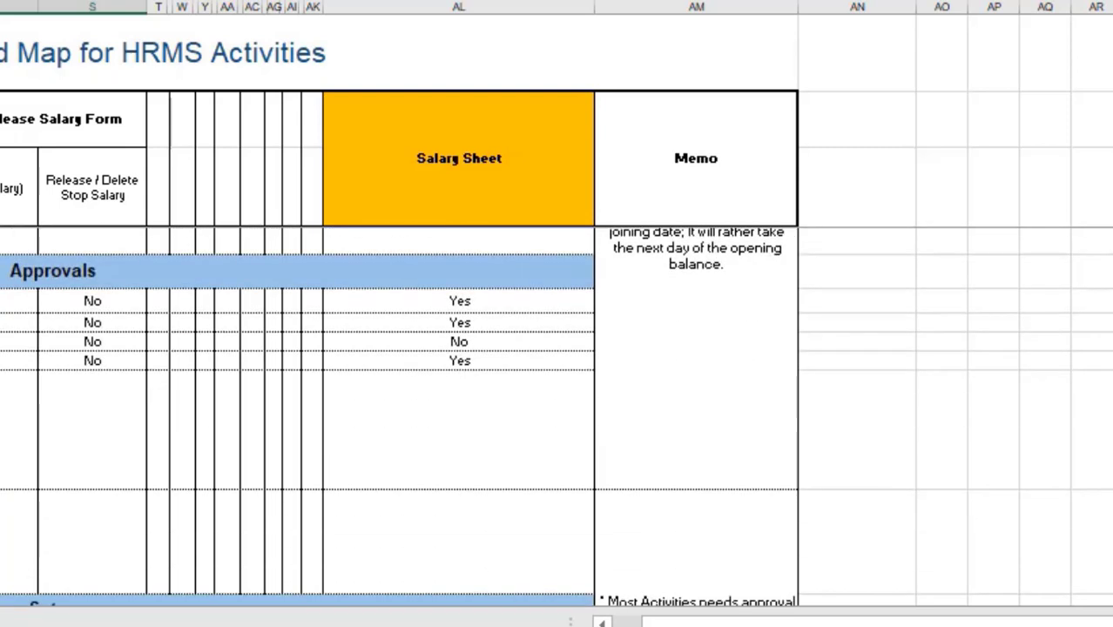
{"action": "scroll", "coordinate": [555, 417], "scroll_direction": "down", "scroll_amount": 2}
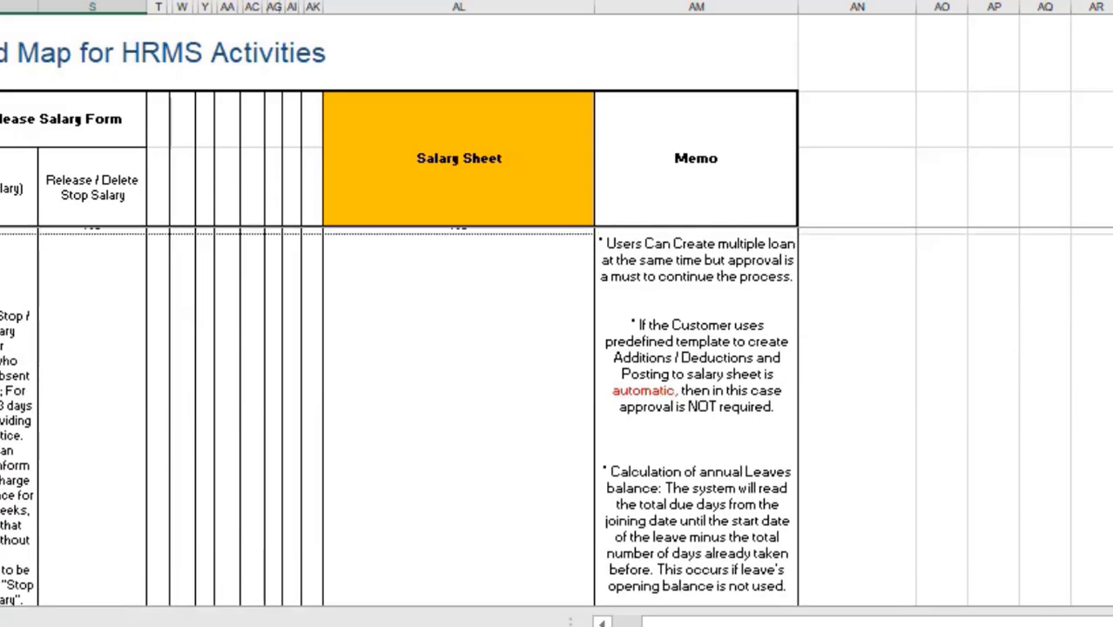
{"action": "scroll", "coordinate": [557, 416], "scroll_direction": "down", "scroll_amount": 1}
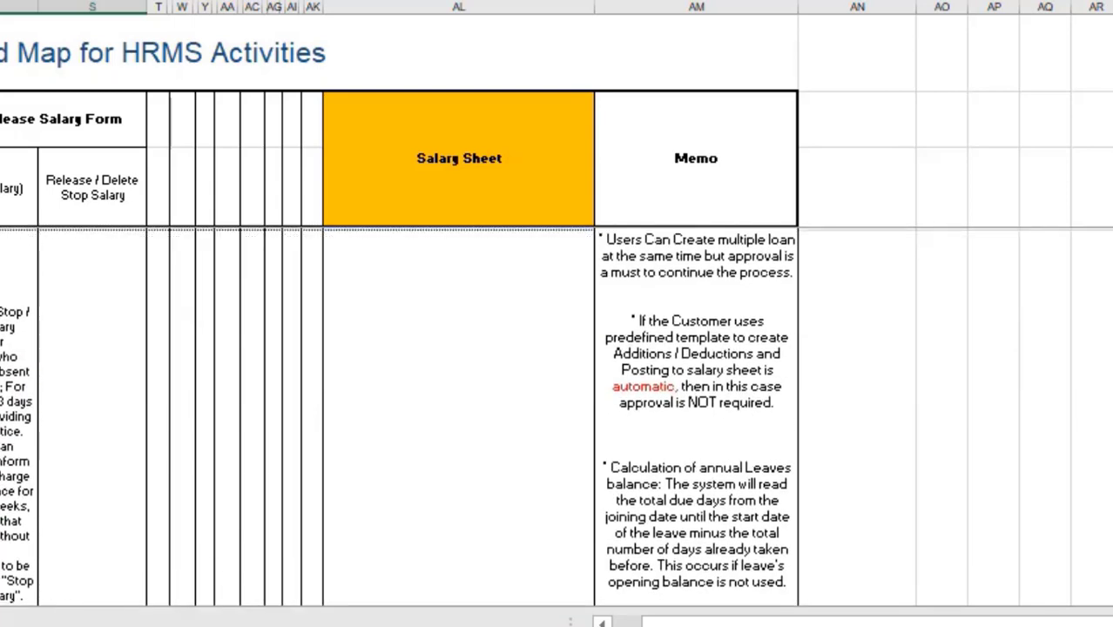
{"action": "scroll", "coordinate": [557, 416], "scroll_direction": "down", "scroll_amount": 2}
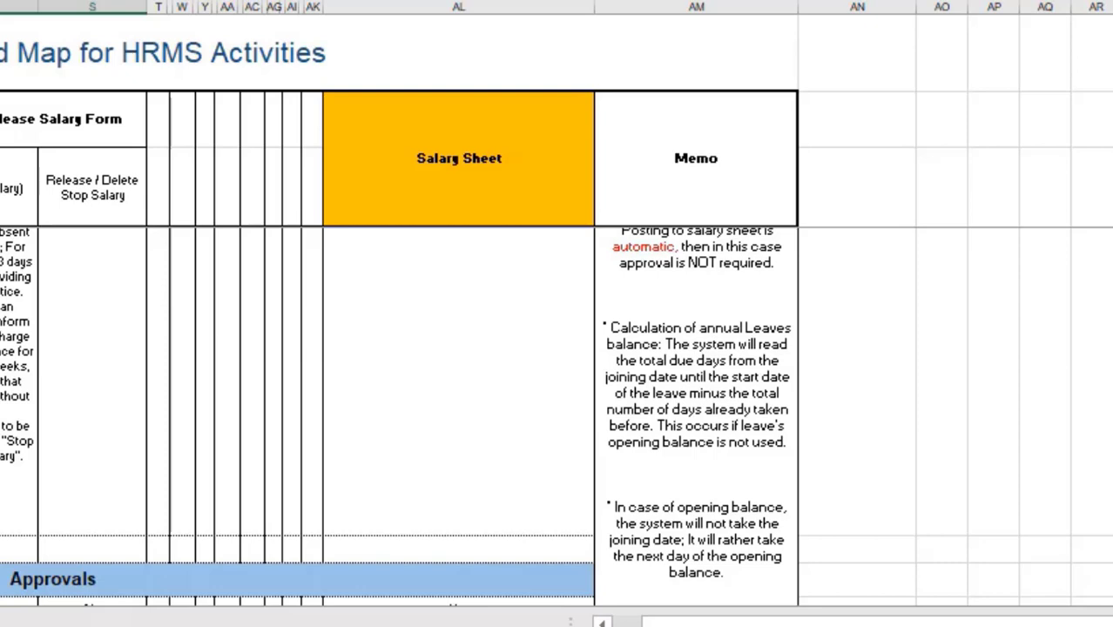
{"action": "scroll", "coordinate": [557, 416], "scroll_direction": "down", "scroll_amount": 1}
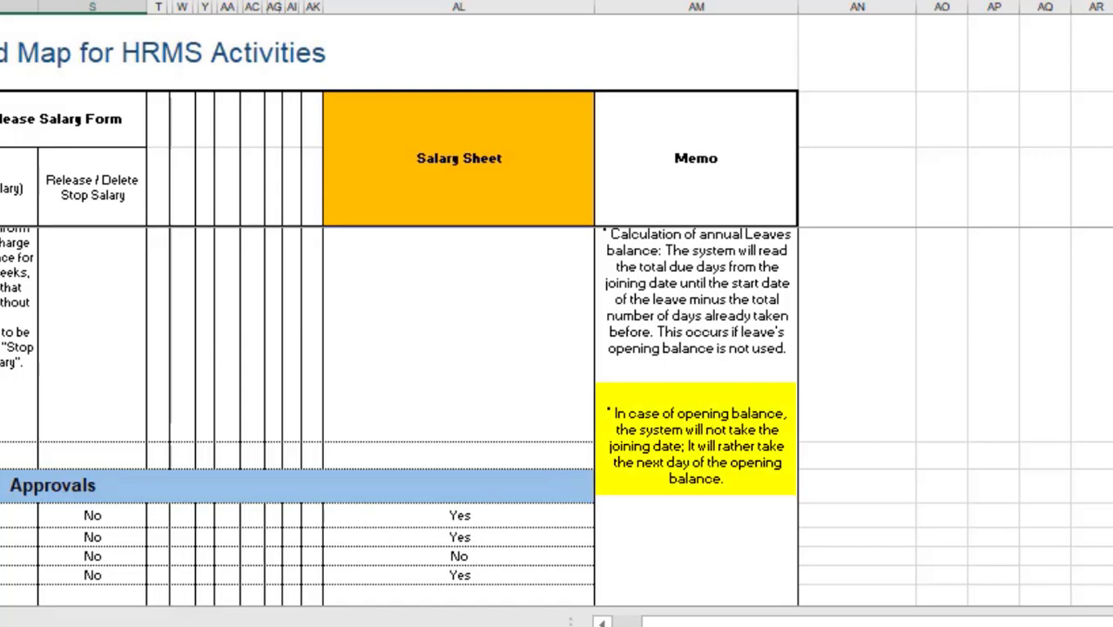
{"action": "scroll", "coordinate": [557, 418], "scroll_direction": "down", "scroll_amount": 2}
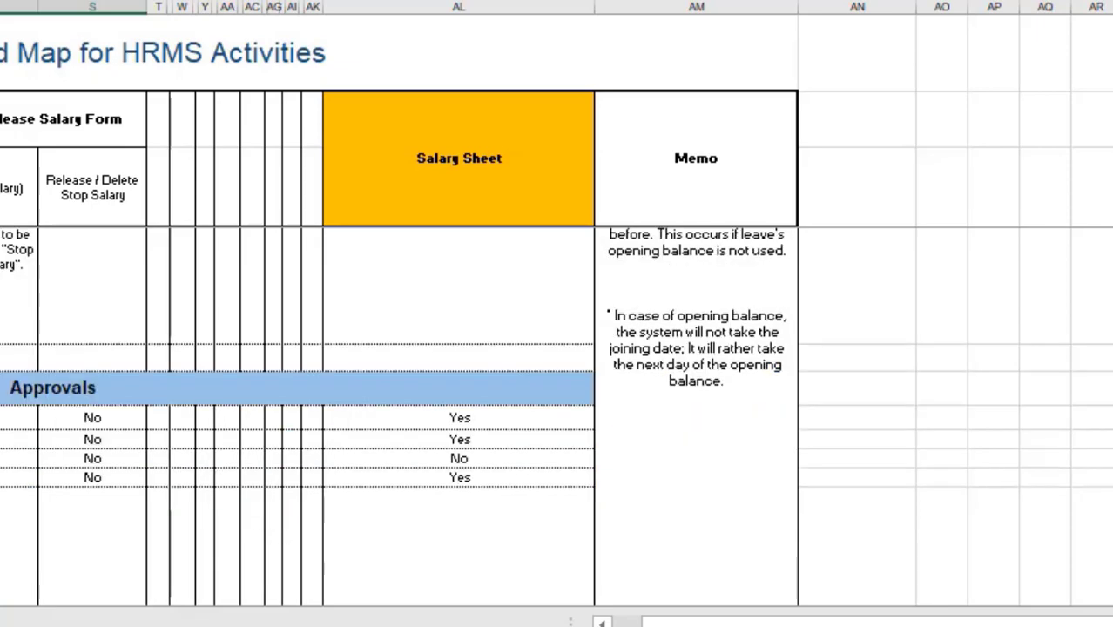
{"action": "scroll", "coordinate": [296, 418], "scroll_direction": "up", "scroll_amount": 2}
{"action": "scroll", "coordinate": [296, 418], "scroll_direction": "down", "scroll_amount": 3}
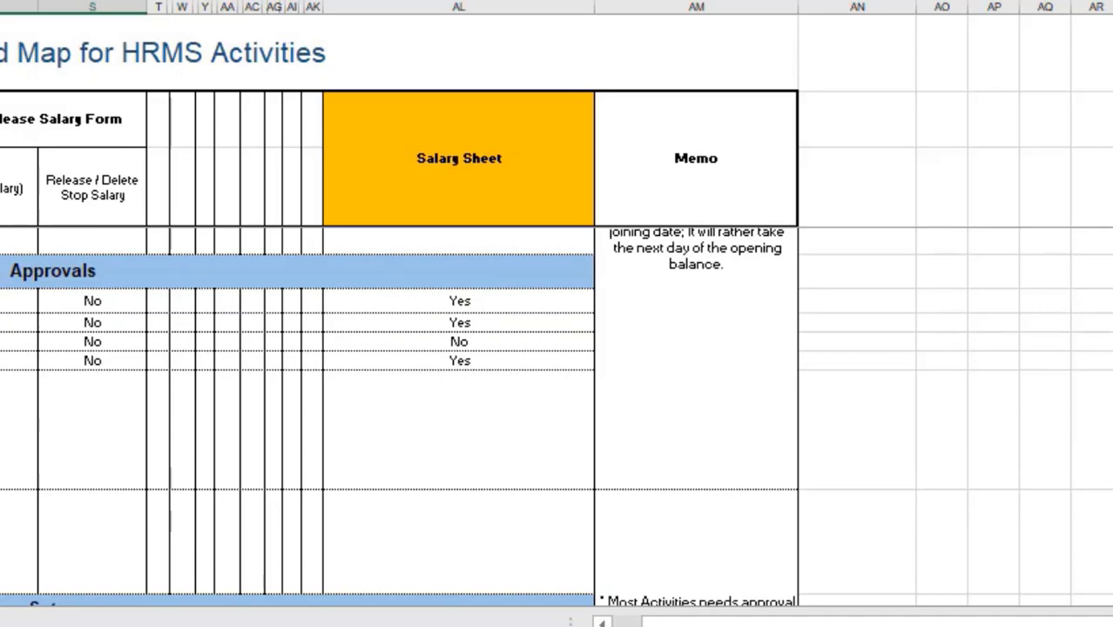
Step: Read the Memo notes beside Setup and Status on activity approval, salary sheet month order, partial approval and payroll start date
{"action": "scroll", "coordinate": [558, 417], "scroll_direction": "down", "scroll_amount": 3}
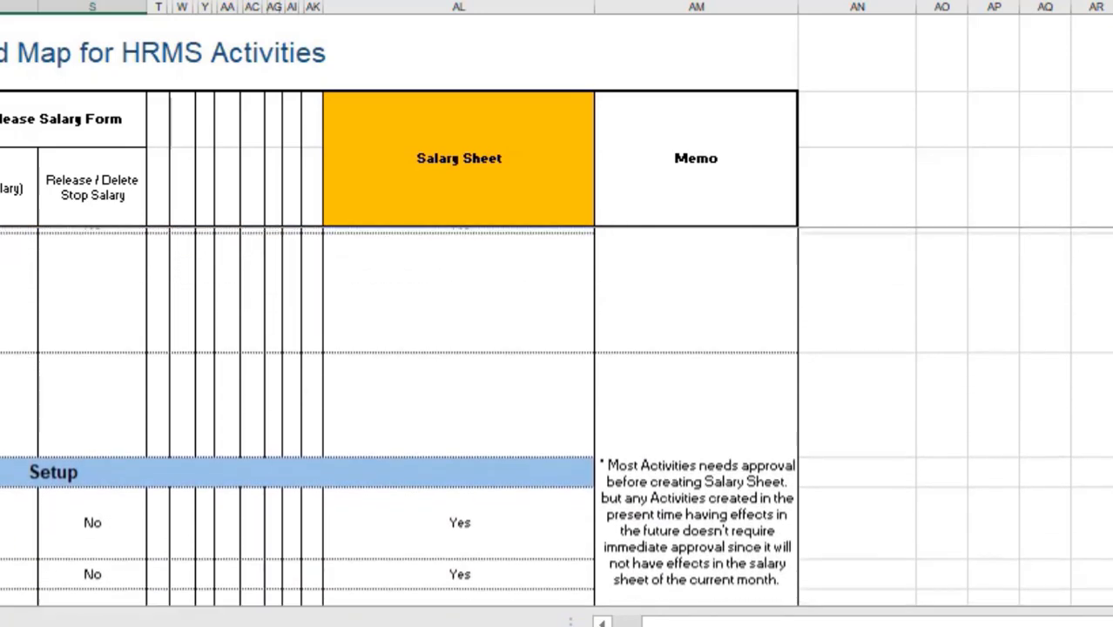
{"action": "scroll", "coordinate": [557, 416], "scroll_direction": "down", "scroll_amount": 3}
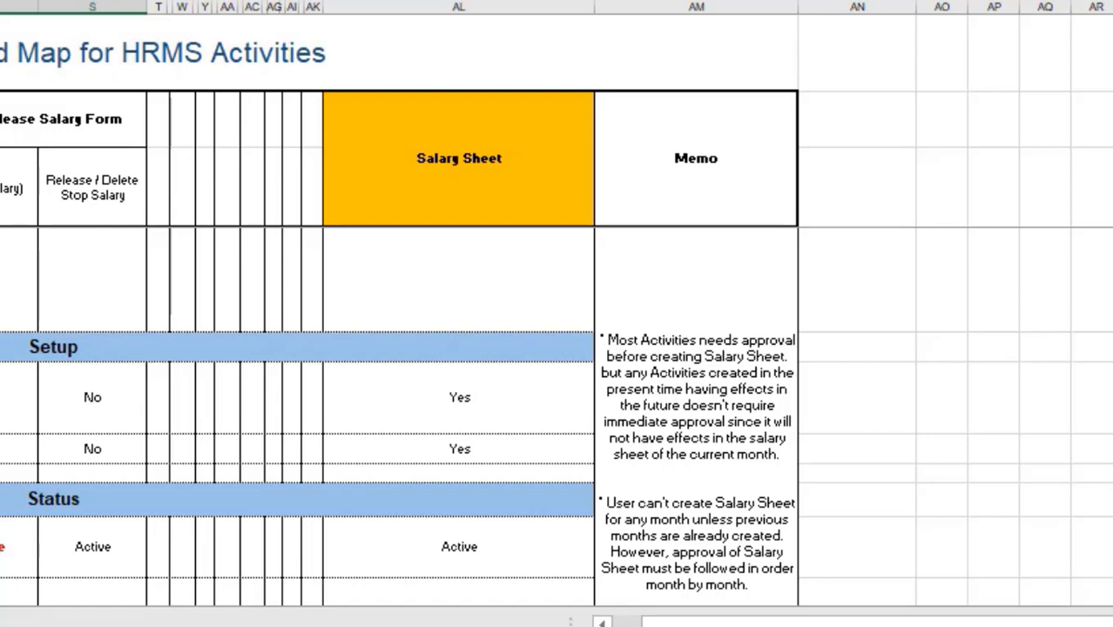
{"action": "scroll", "coordinate": [556, 418], "scroll_direction": "down", "scroll_amount": 1}
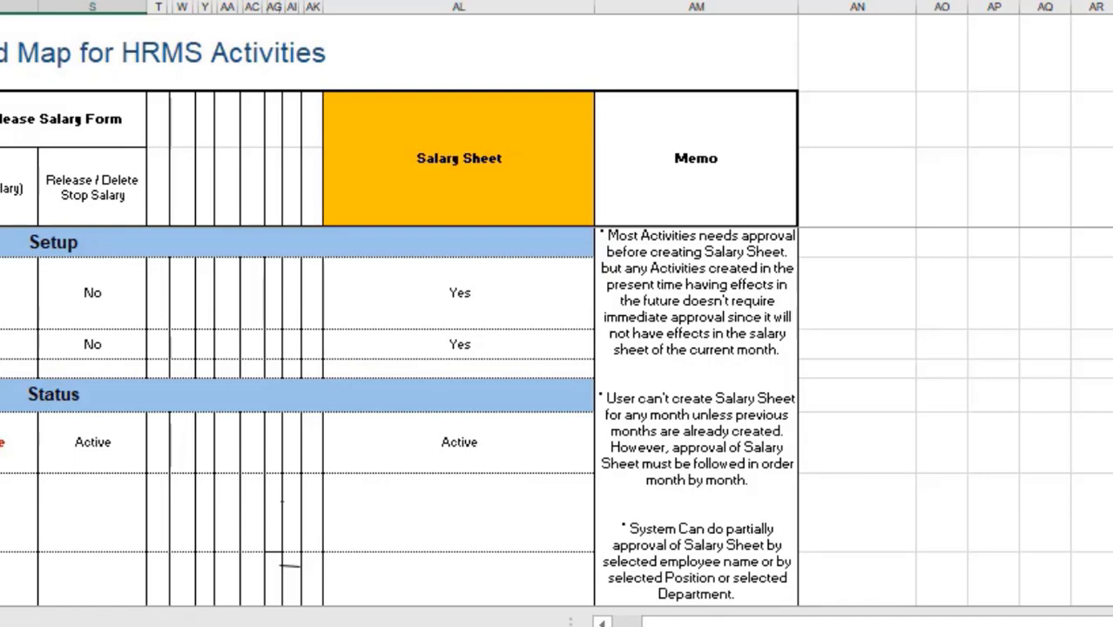
{"action": "scroll", "coordinate": [556, 416], "scroll_direction": "down", "scroll_amount": 2}
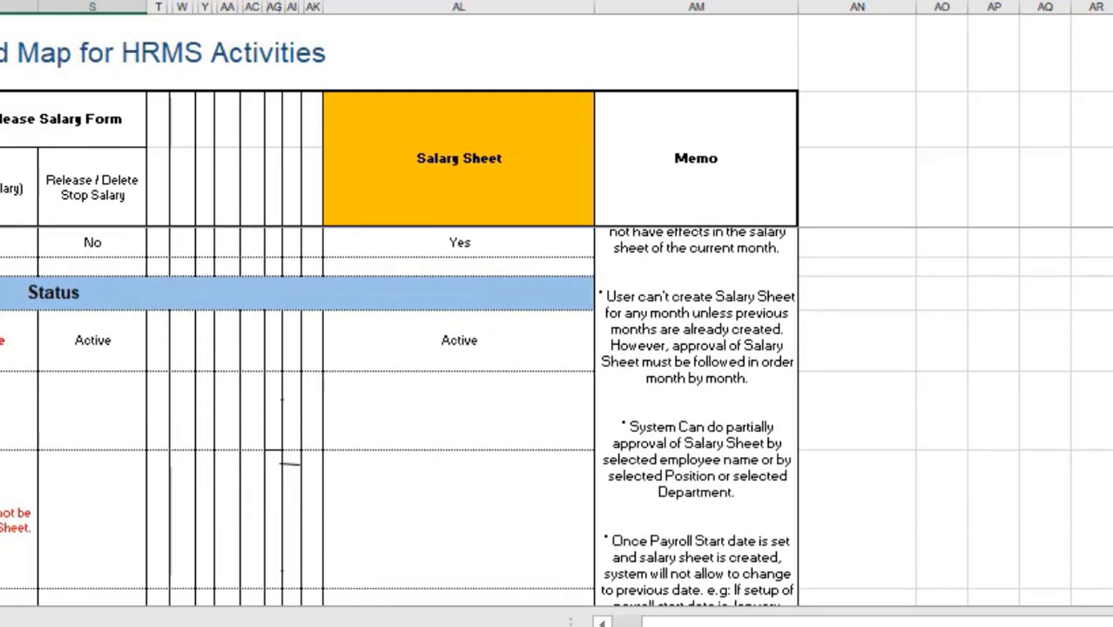
{"action": "scroll", "coordinate": [556, 416], "scroll_direction": "down", "scroll_amount": 3}
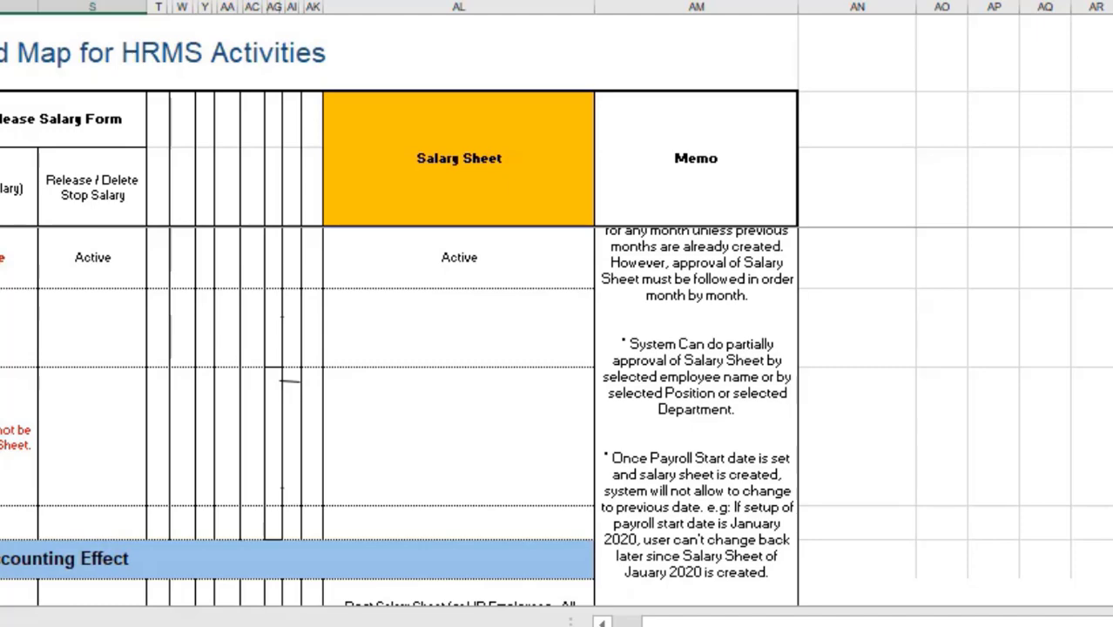
Step: Read the Memo notes on posting approved activities to accounting, paying employee activities and splitting salary sheet payments
{"action": "scroll", "coordinate": [556, 416], "scroll_direction": "down", "scroll_amount": 1}
{"action": "scroll", "coordinate": [555, 416], "scroll_direction": "down", "scroll_amount": 1}
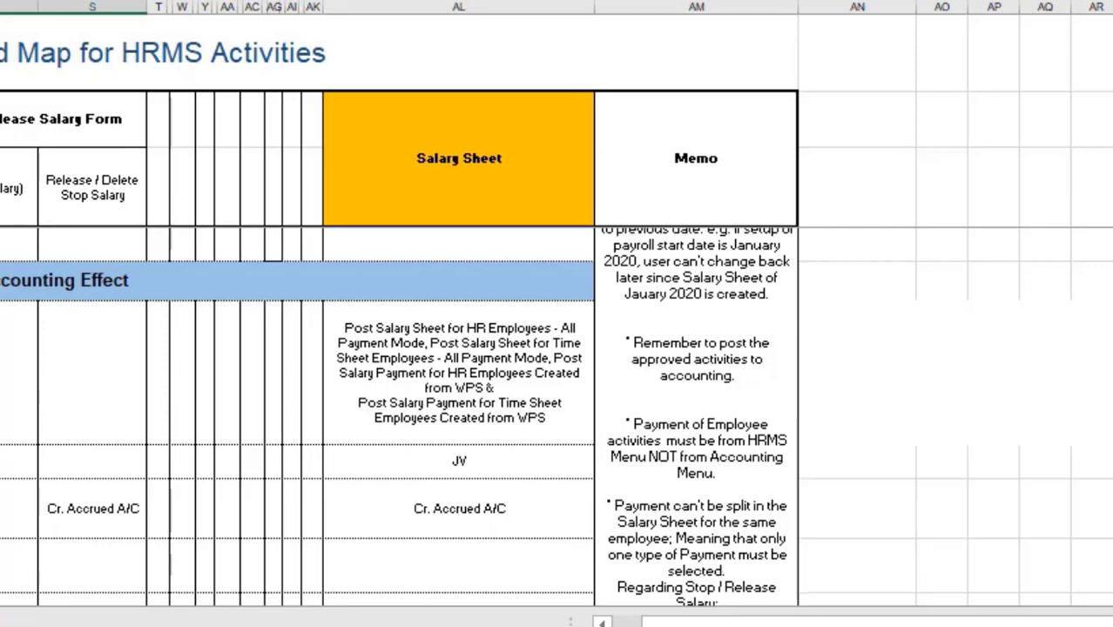
{"action": "scroll", "coordinate": [556, 416], "scroll_direction": "down", "scroll_amount": 5}
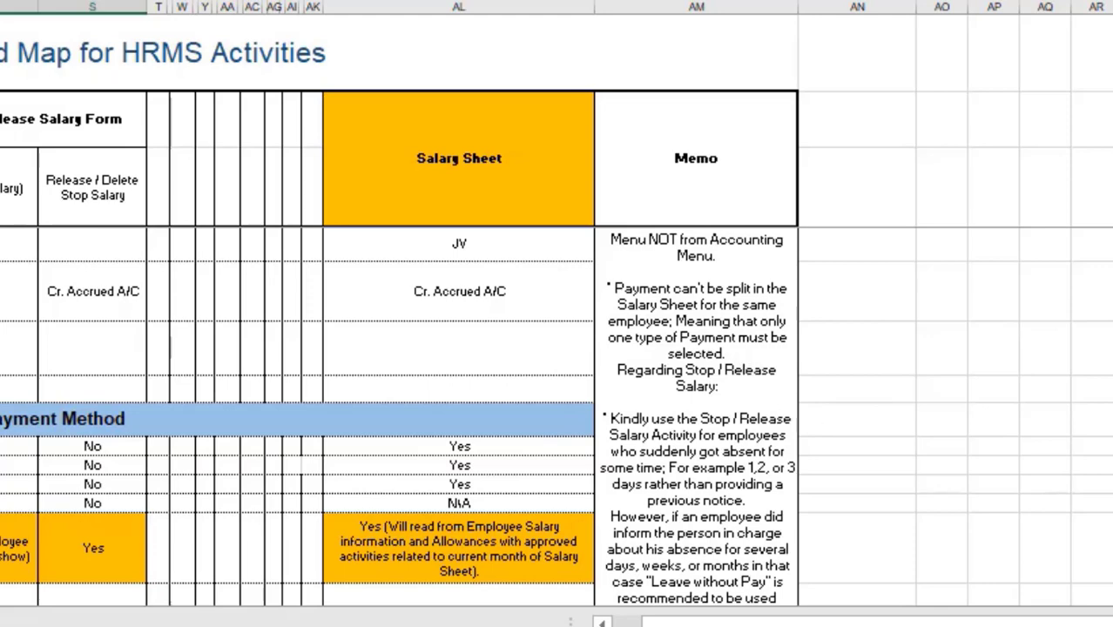
Step: Compare the Memo guidance on when to use Stop / Release Salary, Leave without Pay and Absconded Workers
{"action": "scroll", "coordinate": [556, 418], "scroll_direction": "down", "scroll_amount": 2}
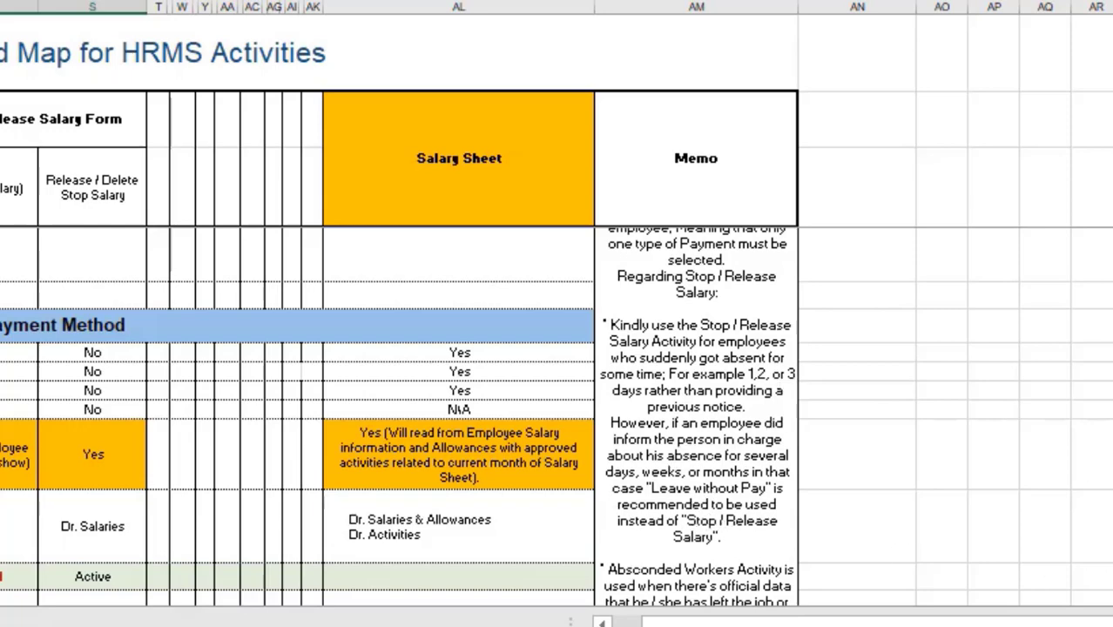
{"action": "scroll", "coordinate": [555, 417], "scroll_direction": "down", "scroll_amount": 3}
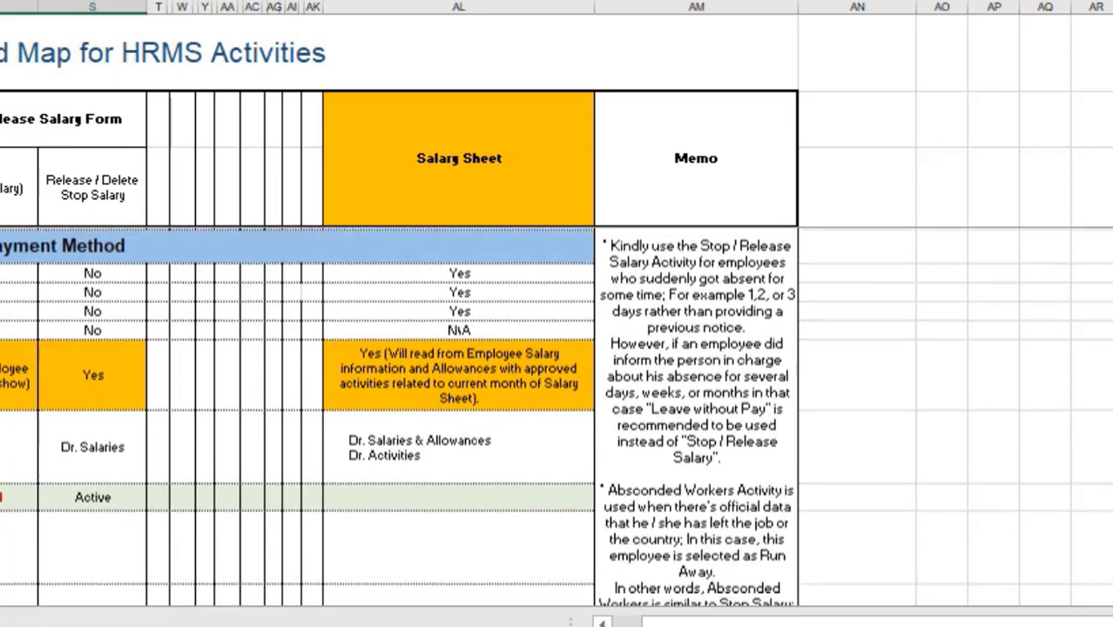
{"action": "scroll", "coordinate": [556, 417], "scroll_direction": "down", "scroll_amount": 1}
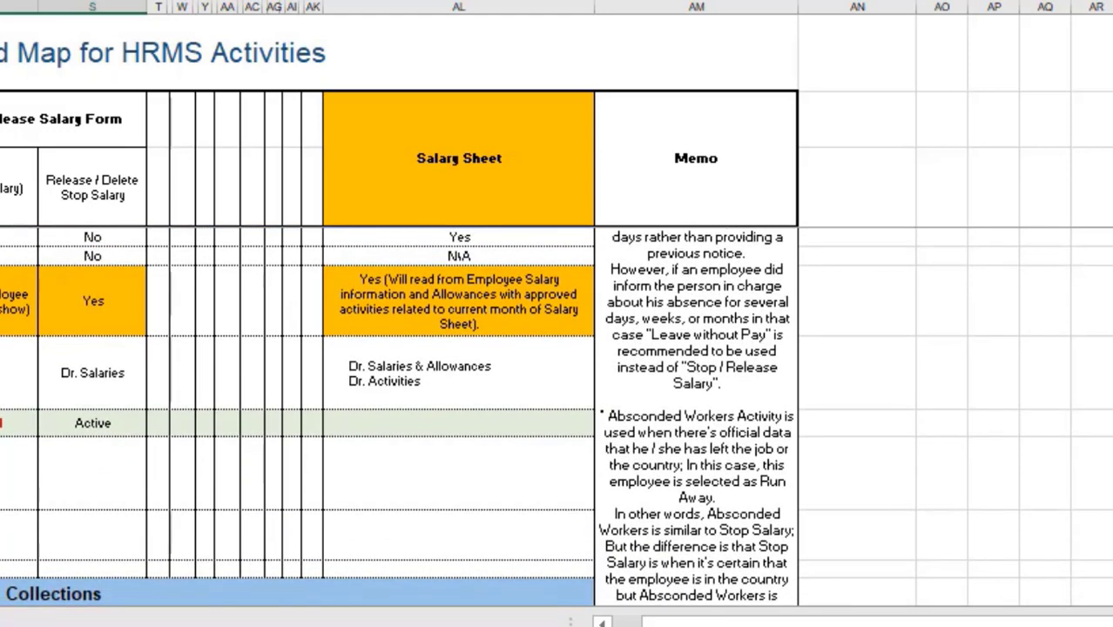
{"action": "scroll", "coordinate": [482, 451], "scroll_direction": "down", "scroll_amount": 4}
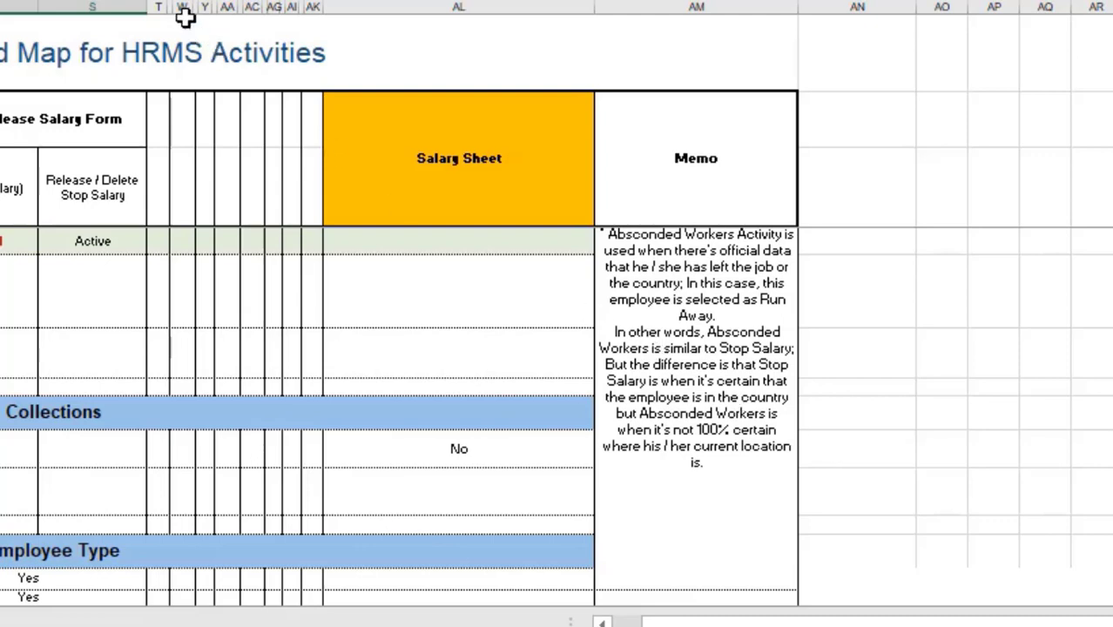
Step: Bring the hidden Absconded Workers / Run Away Form columns U and V back into the road map
{"action": "scroll", "coordinate": [558, 348], "scroll_direction": "right", "scroll_amount": 3}
{"action": "scroll", "coordinate": [557, 348], "scroll_direction": "down", "scroll_amount": 2}
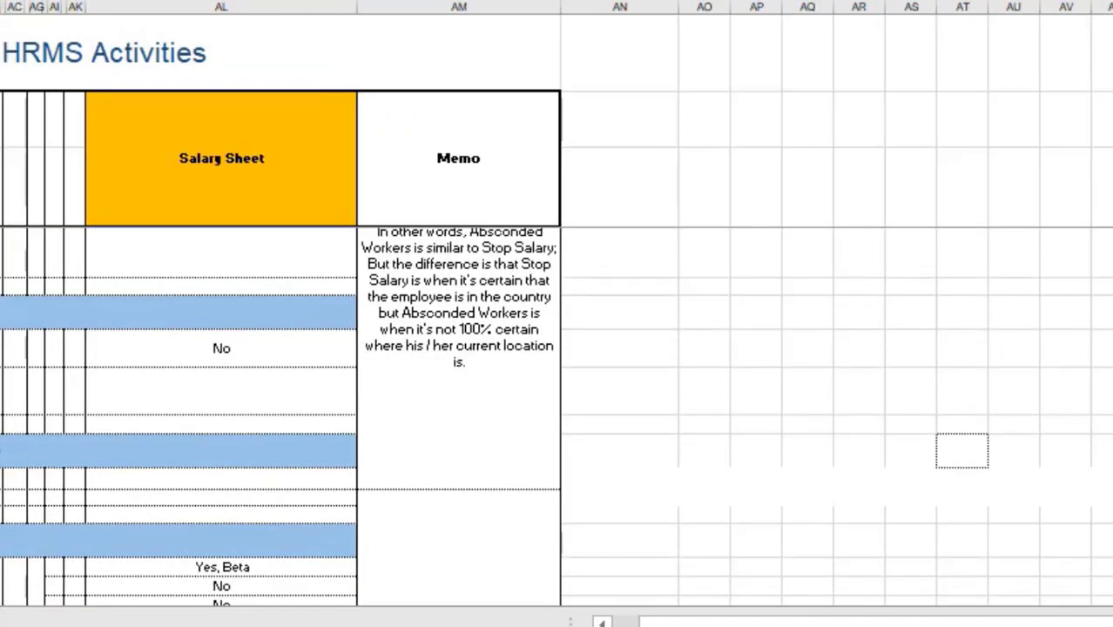
{"action": "scroll", "coordinate": [558, 348], "scroll_direction": "left", "scroll_amount": 3}
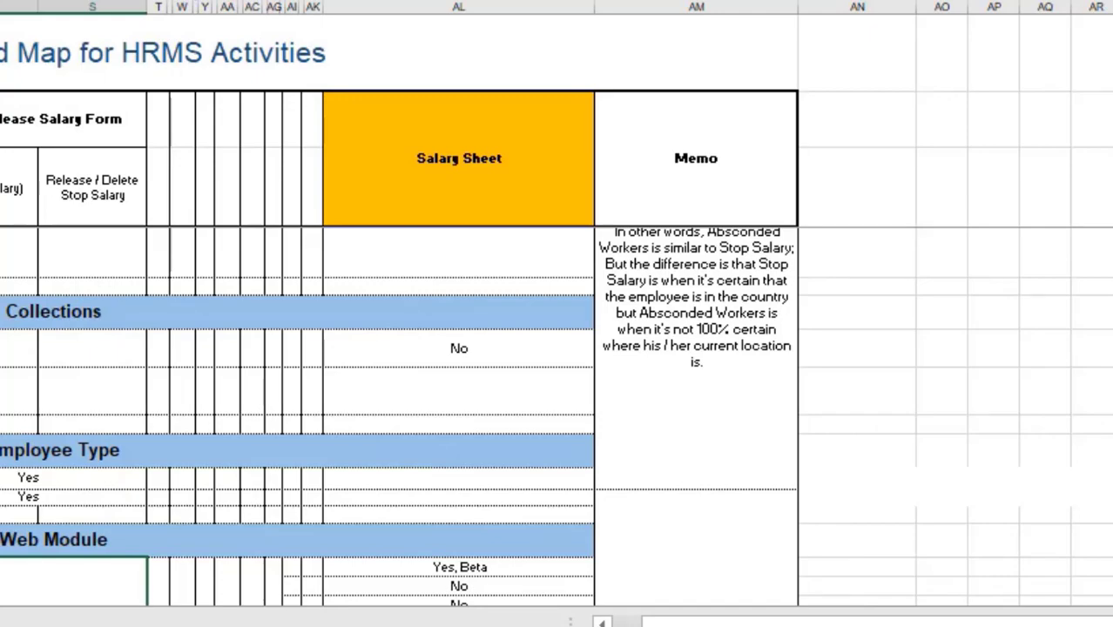
{"action": "key", "text": "ctrl+z"}
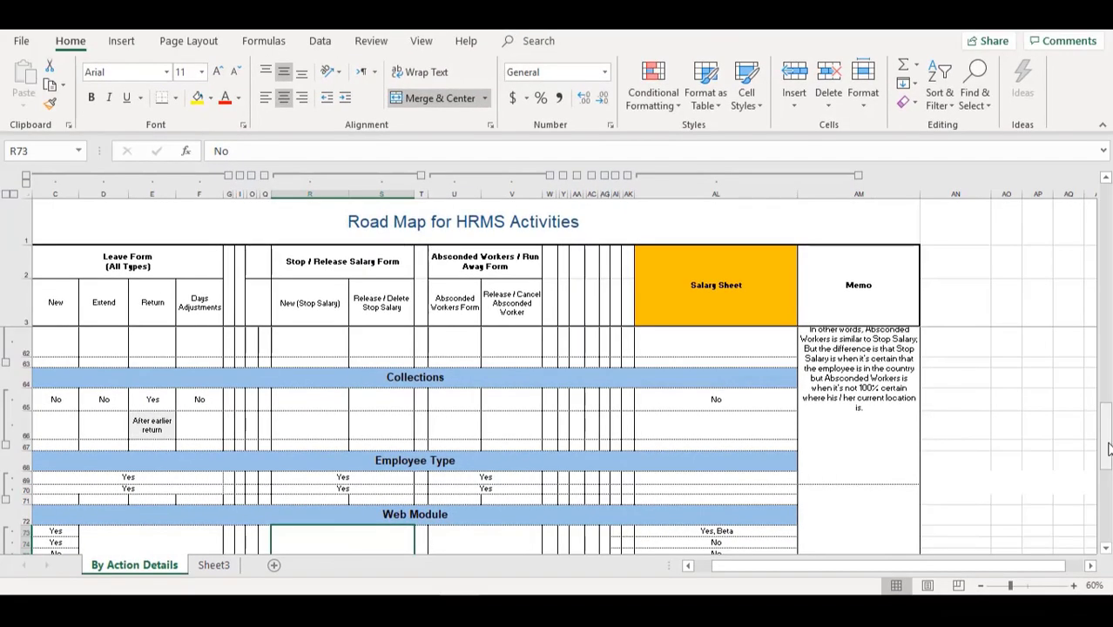
Step: Check the Create Activity row for the Absconded Workers Form and Release / Cancel Absconded Worker columns
{"action": "left_click_drag", "start_coordinate": [1107, 446], "coordinate": [1106, 223]}
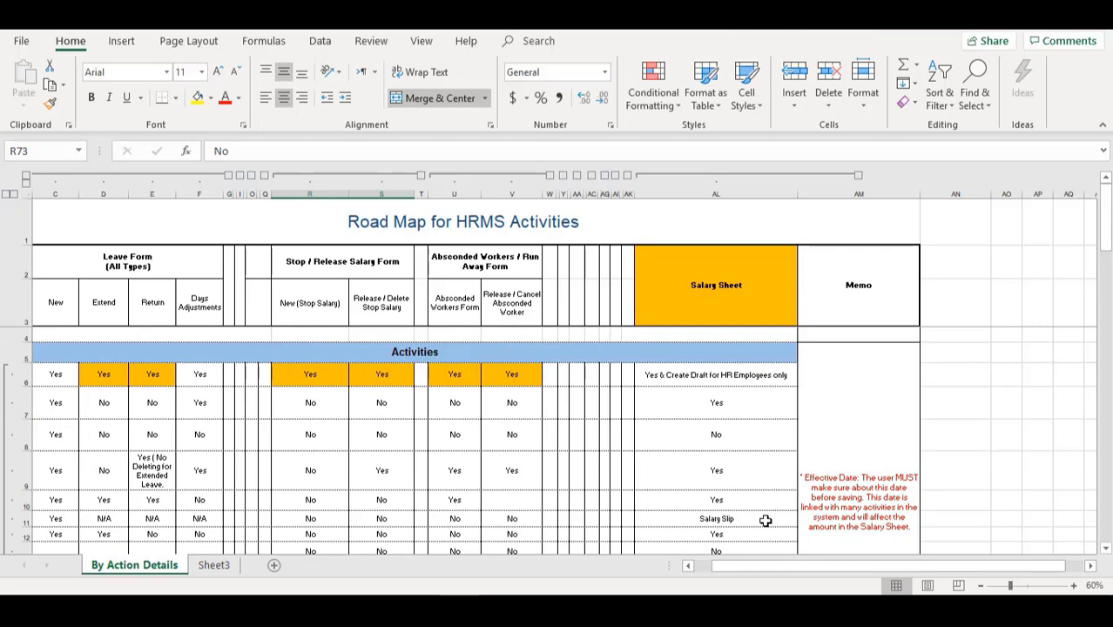
{"action": "left_click_drag", "start_coordinate": [725, 577], "coordinate": [677, 579]}
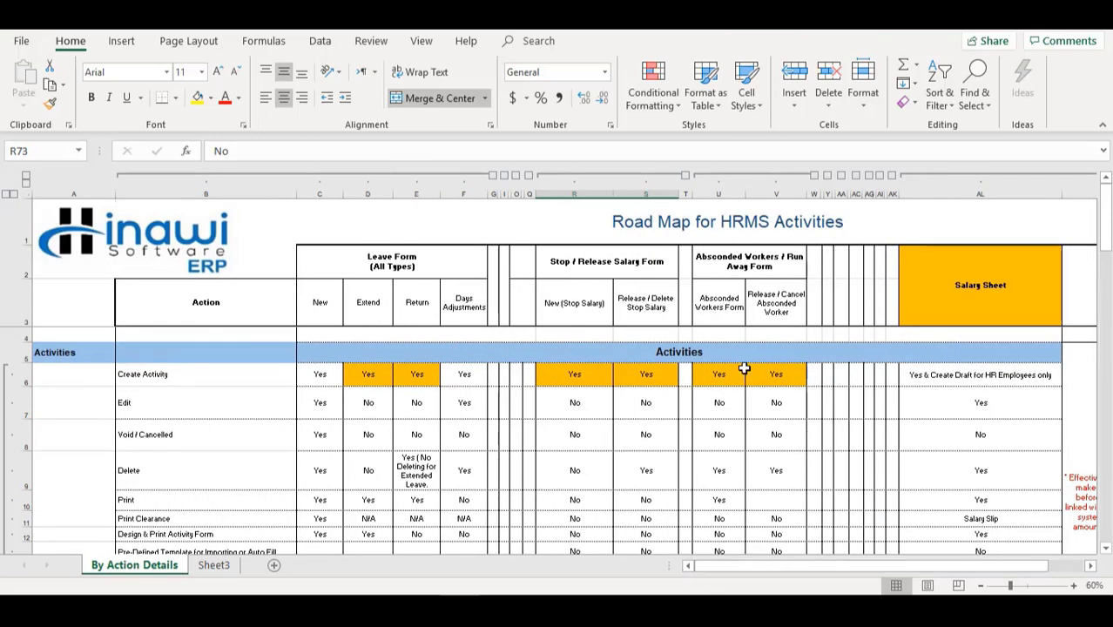
{"action": "left_click", "coordinate": [726, 296]}
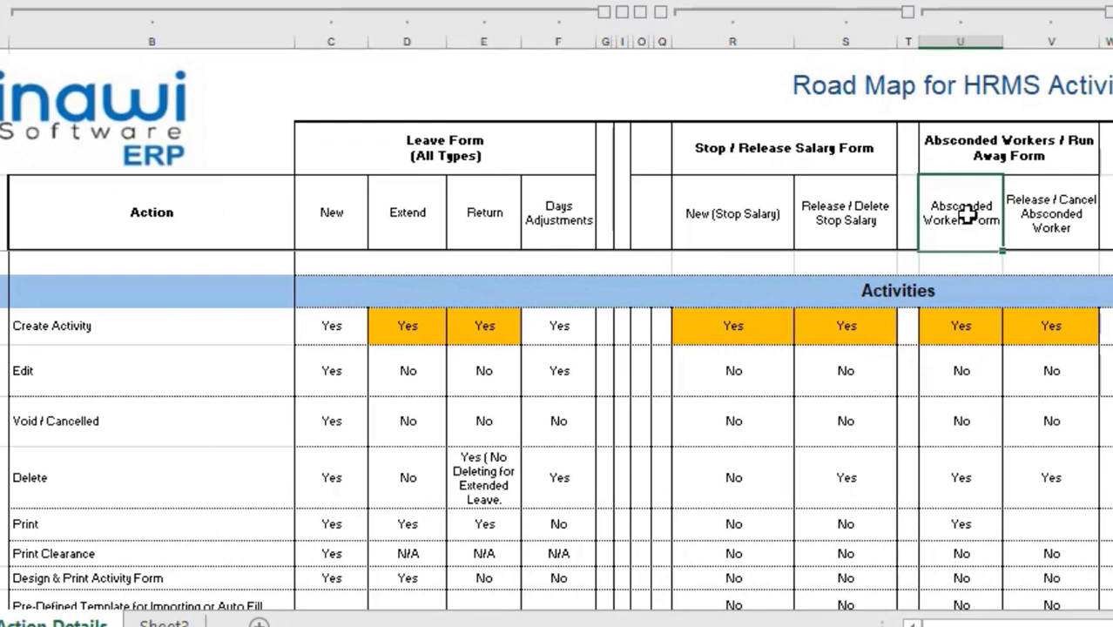
{"action": "left_click", "coordinate": [1023, 227]}
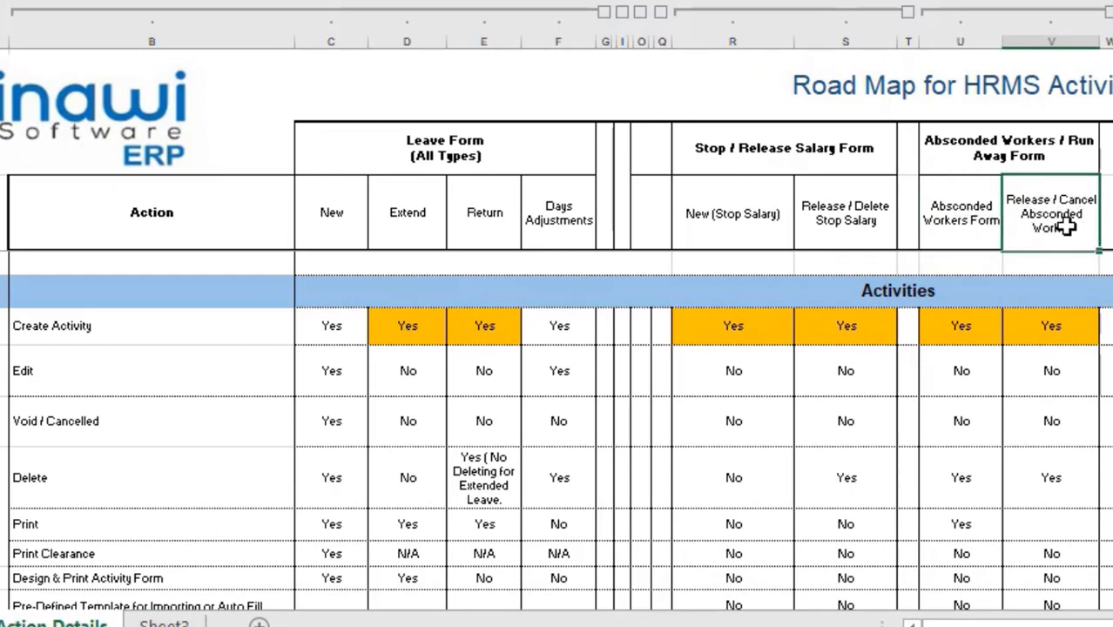
{"action": "left_click", "coordinate": [962, 340]}
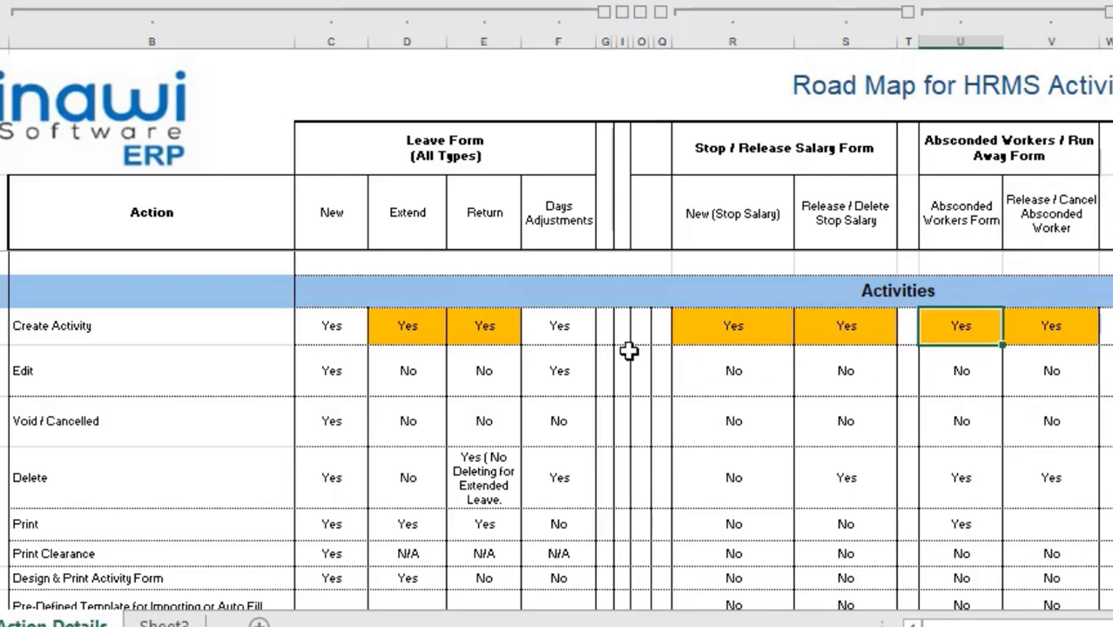
{"action": "left_click", "coordinate": [44, 333]}
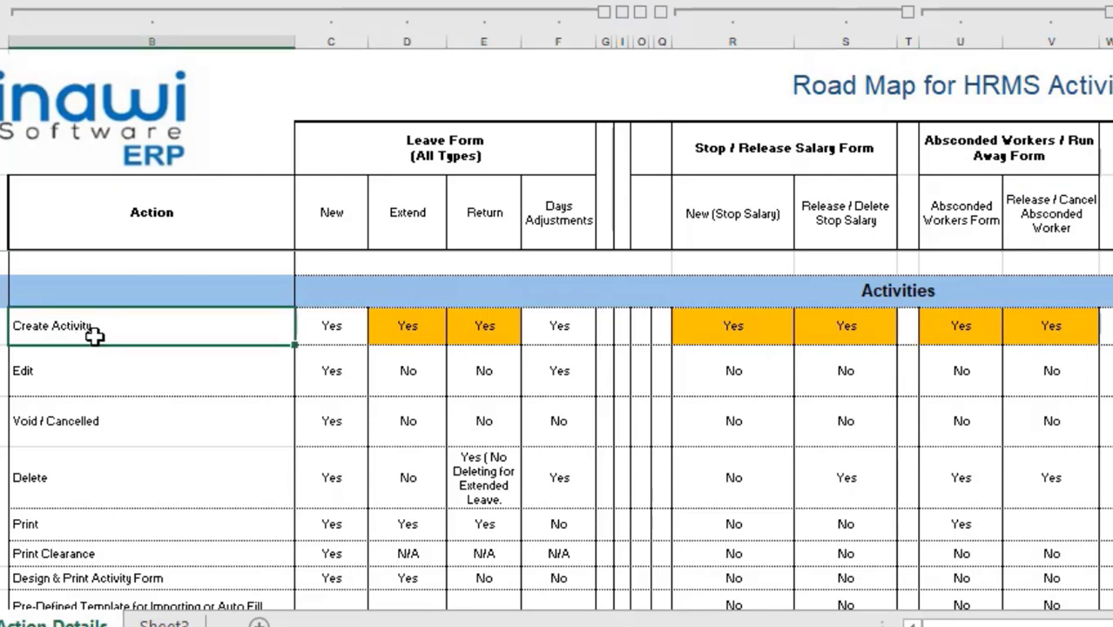
{"action": "left_click", "coordinate": [952, 324]}
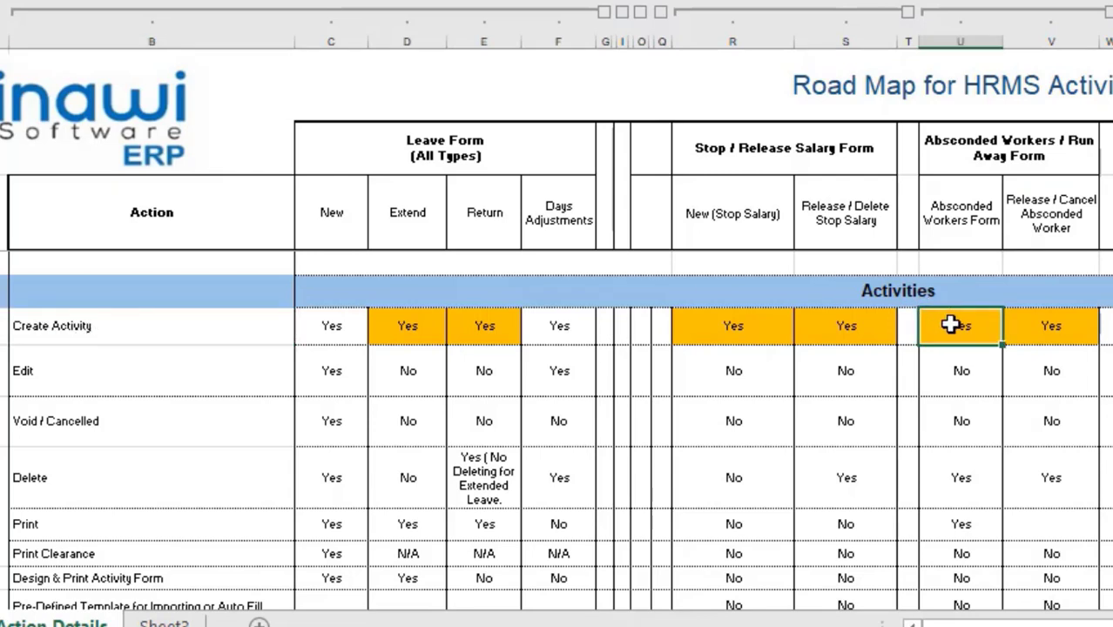
{"action": "left_click", "coordinate": [1057, 325]}
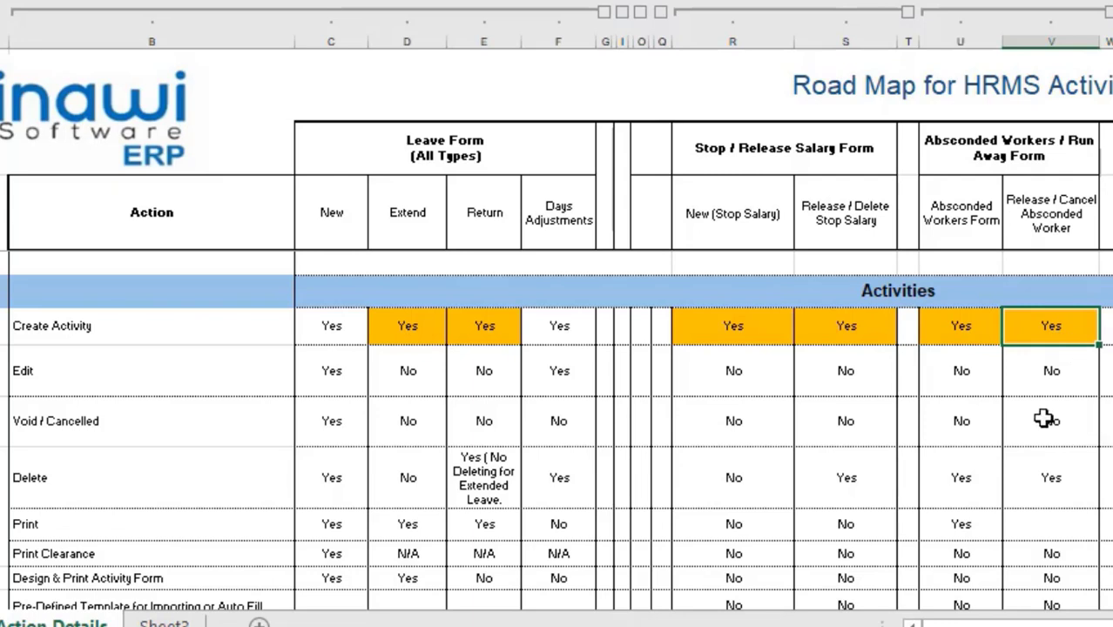
Step: Compare the Edit and Void / Cancelled rows across the Stop / Release Salary and Absconded Workers / Run Away forms
{"action": "left_click", "coordinate": [959, 383]}
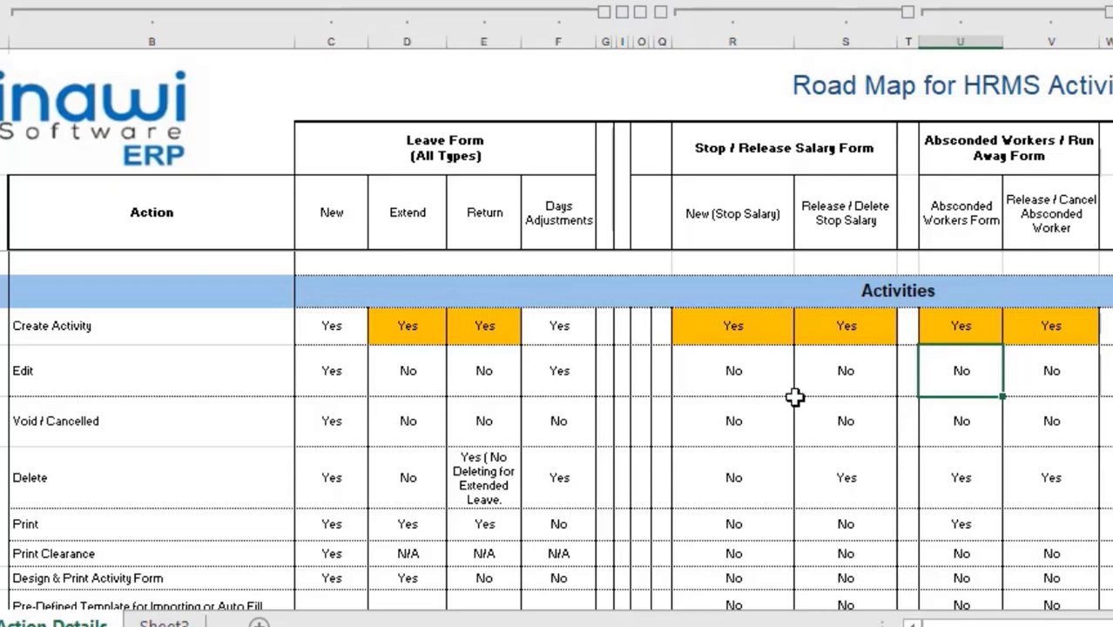
{"action": "left_click", "coordinate": [734, 386]}
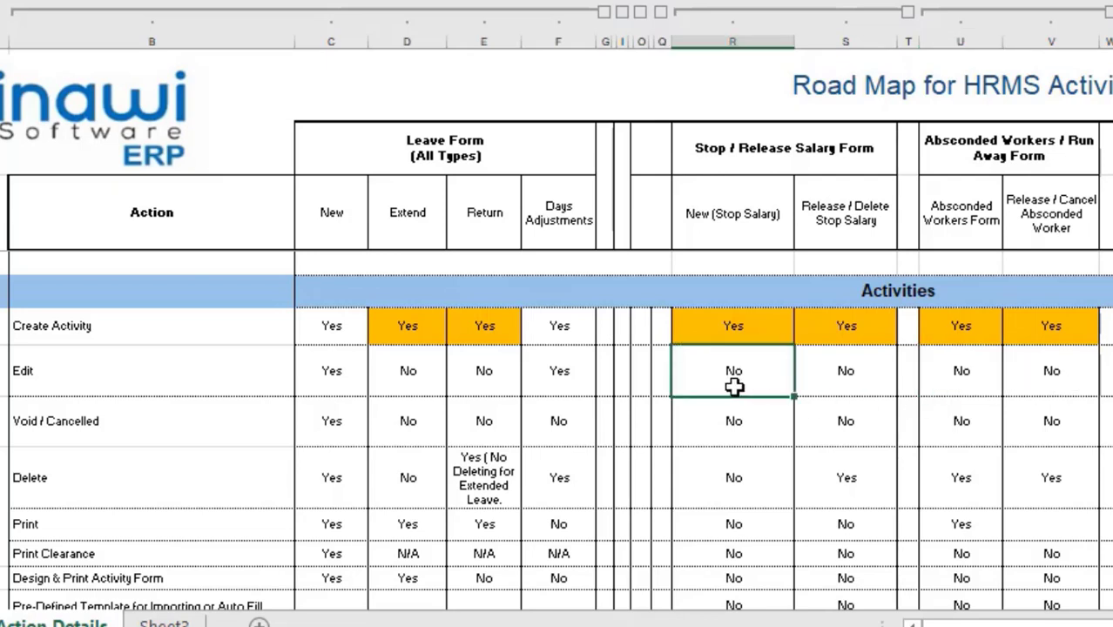
{"action": "left_click", "coordinate": [848, 384]}
{"action": "left_click", "coordinate": [969, 376]}
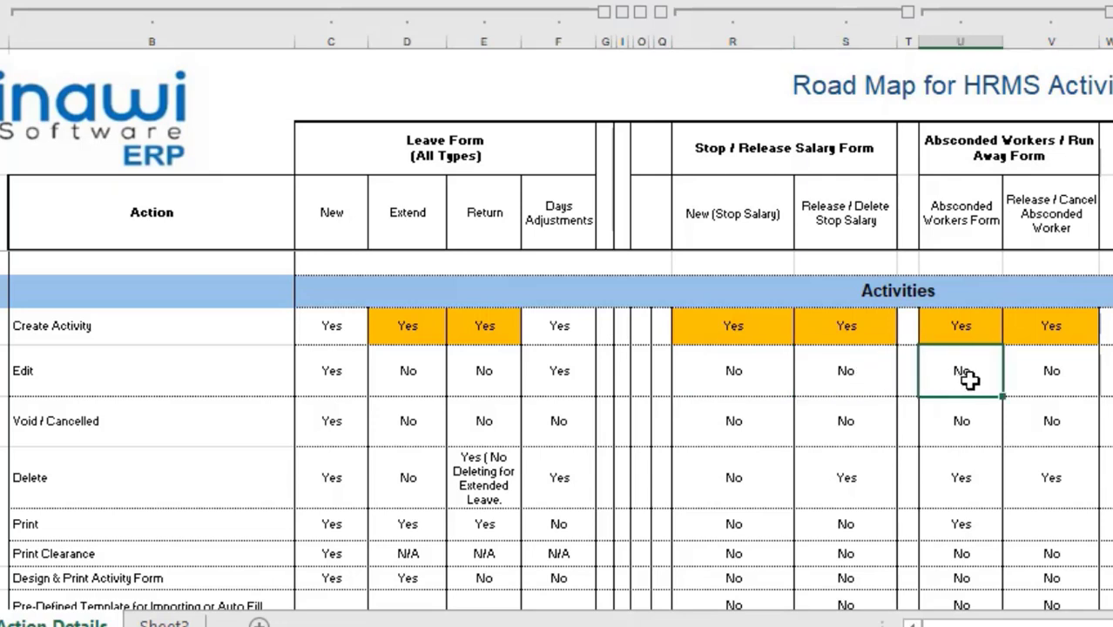
{"action": "left_click", "coordinate": [721, 427]}
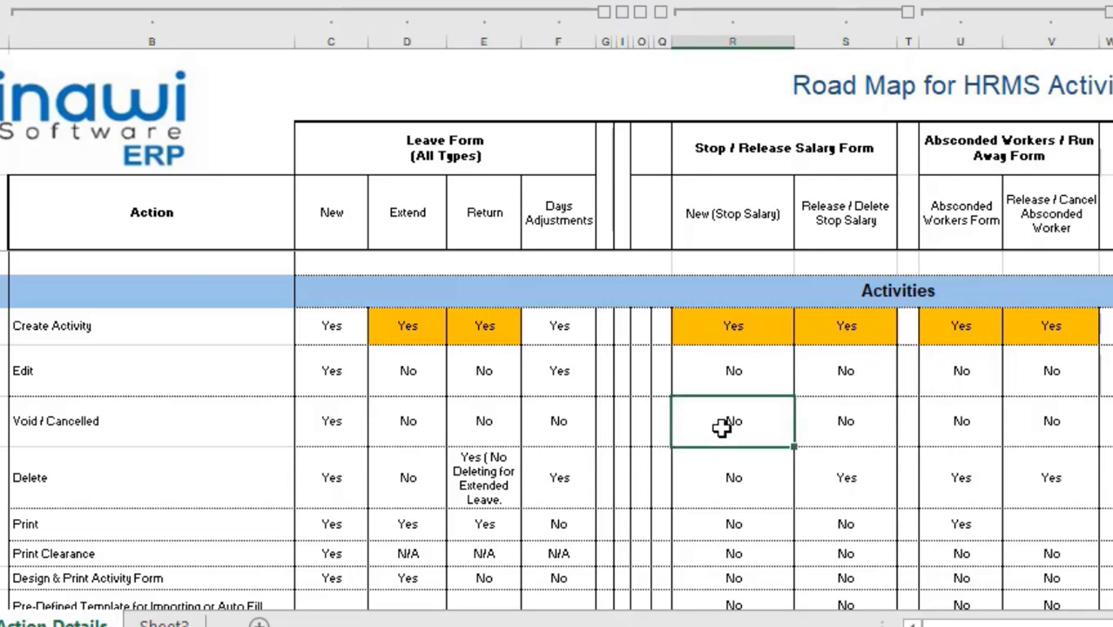
{"action": "left_click", "coordinate": [845, 425]}
{"action": "left_click", "coordinate": [984, 425]}
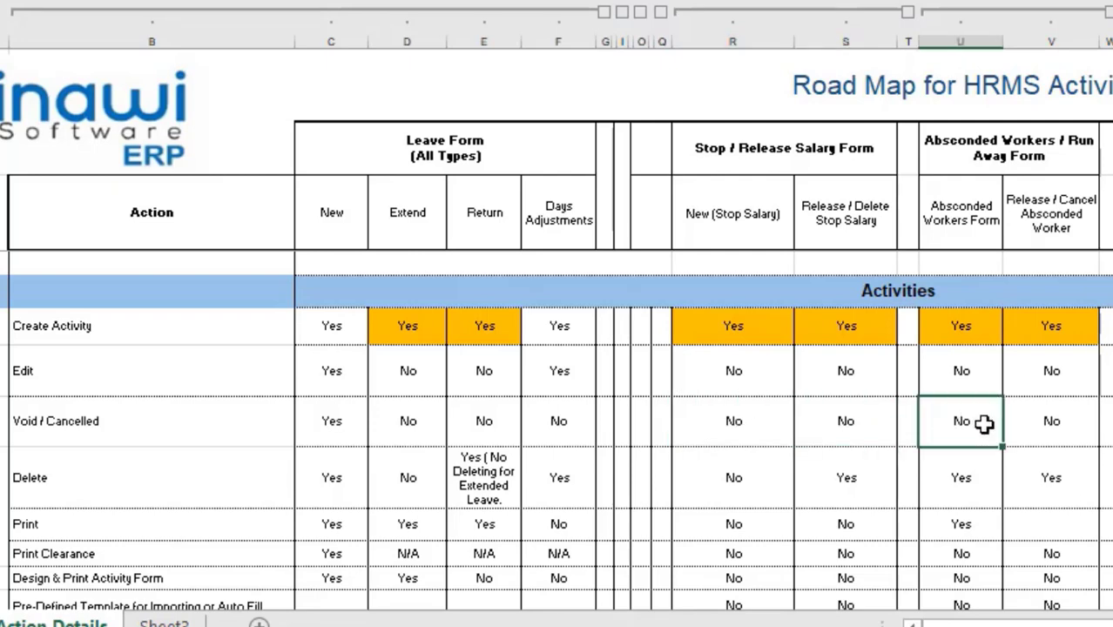
{"action": "left_click", "coordinate": [1037, 427]}
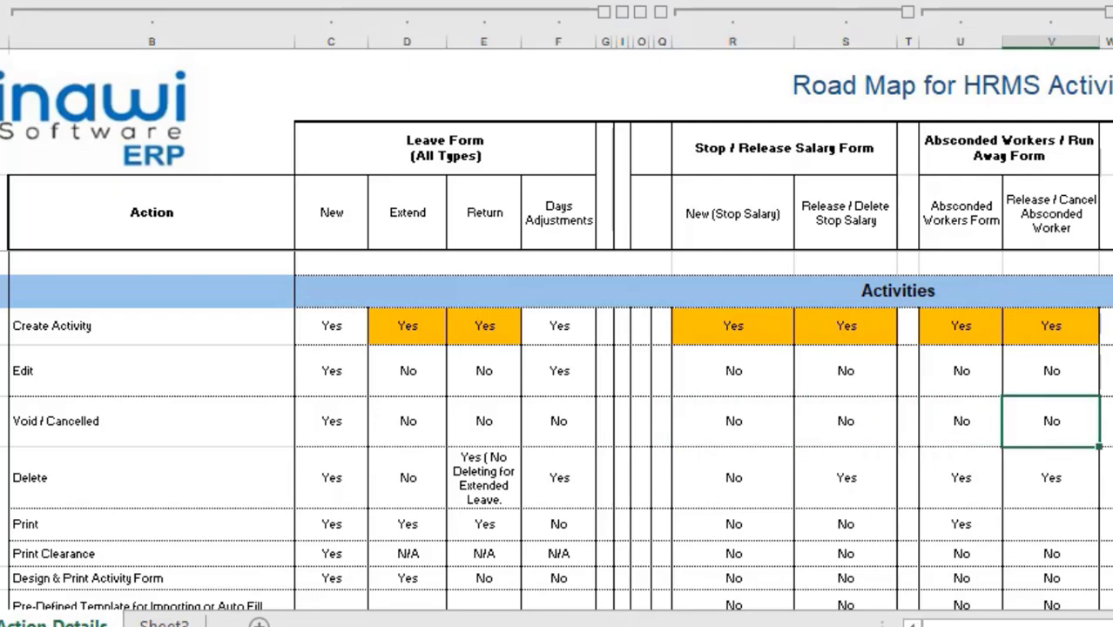
Step: Compare the Delete row for New (Stop Salary) with both Absconded Workers / Run Away Form columns
{"action": "scroll", "coordinate": [556, 436], "scroll_direction": "down", "scroll_amount": 2}
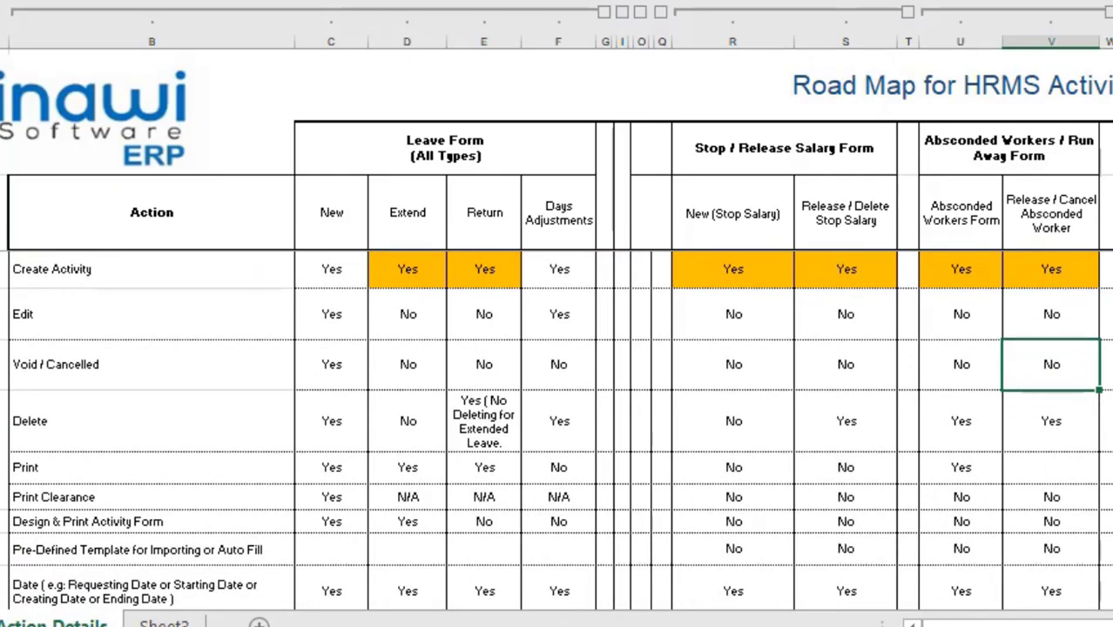
{"action": "scroll", "coordinate": [555, 436], "scroll_direction": "down", "scroll_amount": 1}
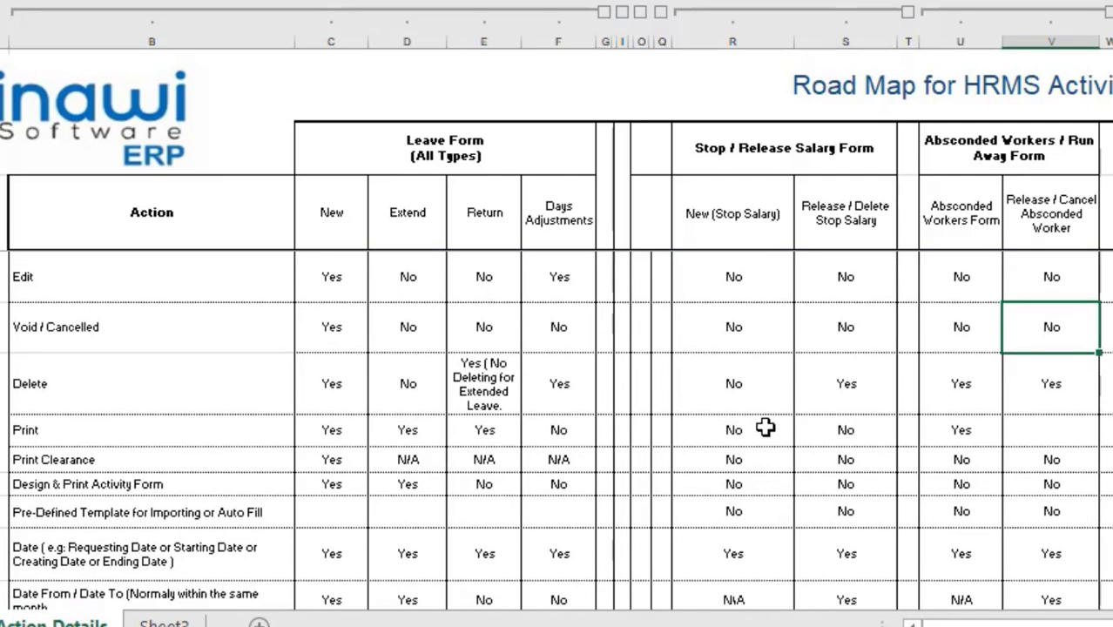
{"action": "left_click", "coordinate": [734, 388]}
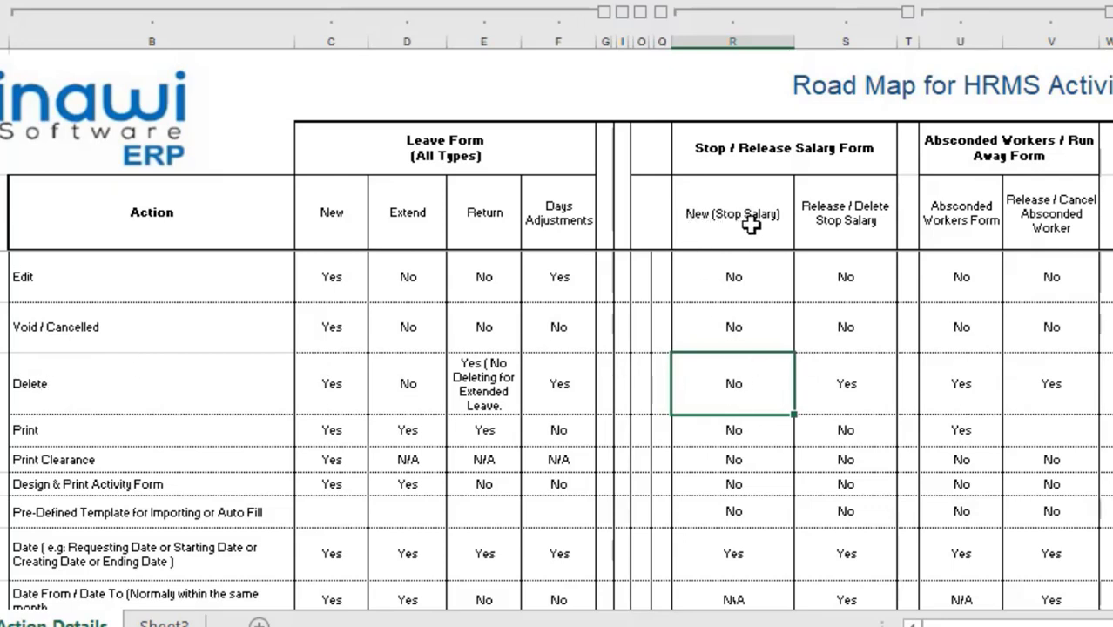
{"action": "left_click", "coordinate": [984, 381]}
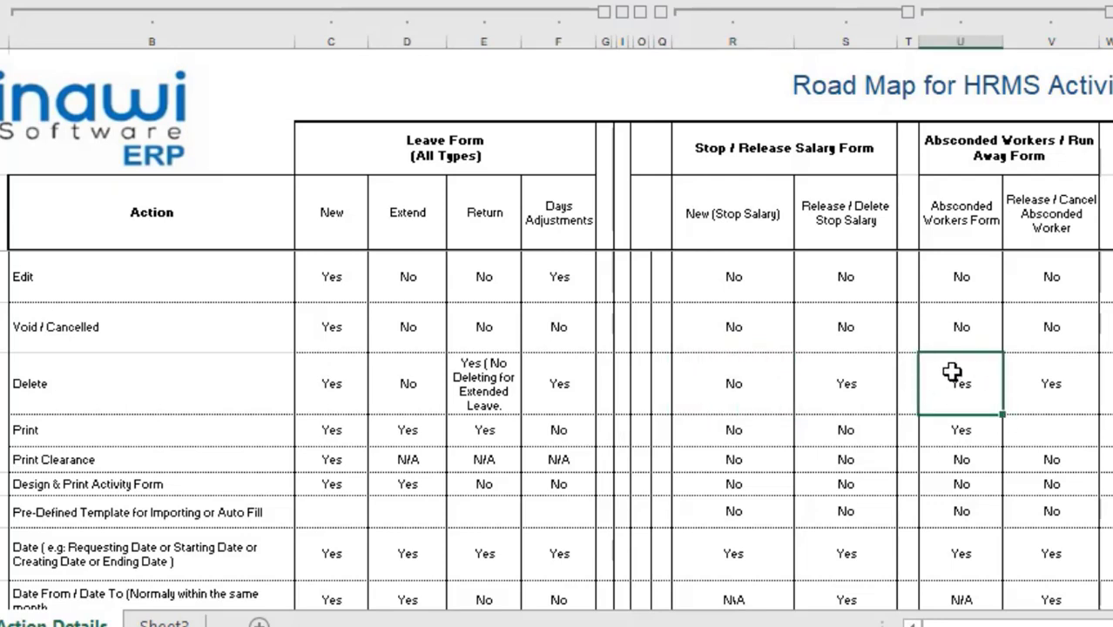
{"action": "key", "text": "Delete"}
{"action": "key", "text": "ctrl+z"}
{"action": "left_click", "coordinate": [1042, 388]}
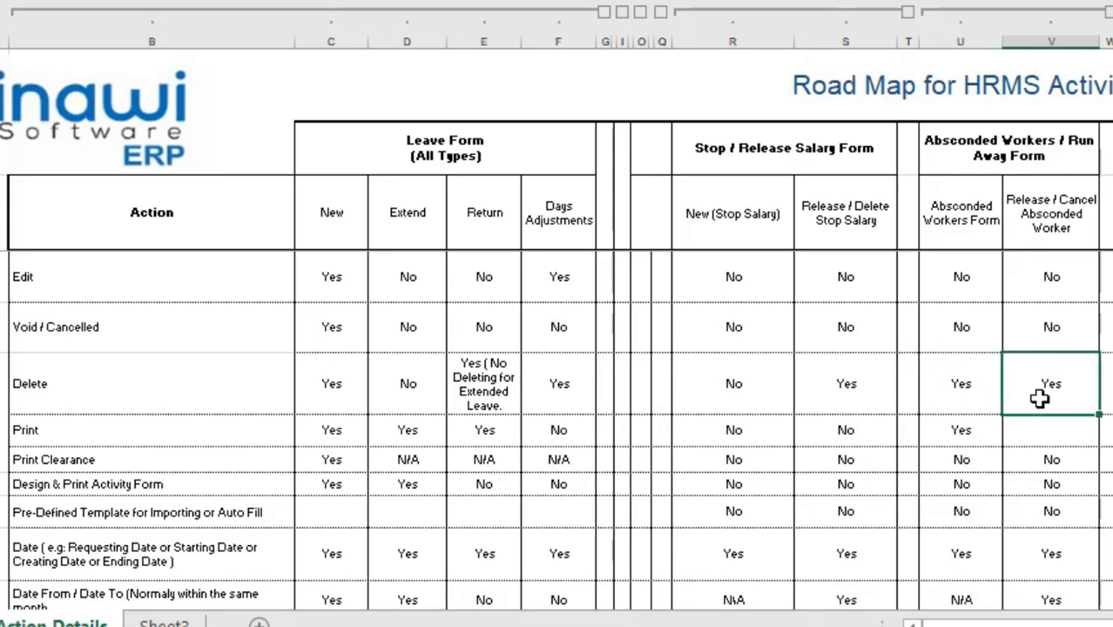
Step: Check the Print, Print Clearance and Design & Print Activity Form rows for the Absconded Workers / Run Away Form
{"action": "left_click", "coordinate": [974, 433]}
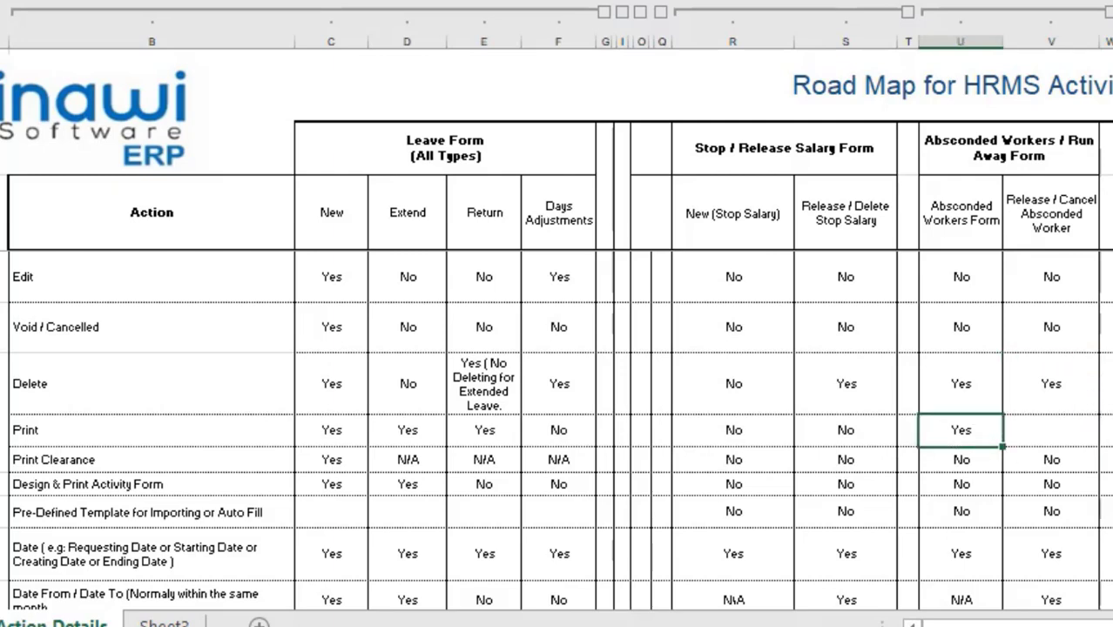
{"action": "scroll", "coordinate": [557, 392], "scroll_direction": "down", "scroll_amount": 3}
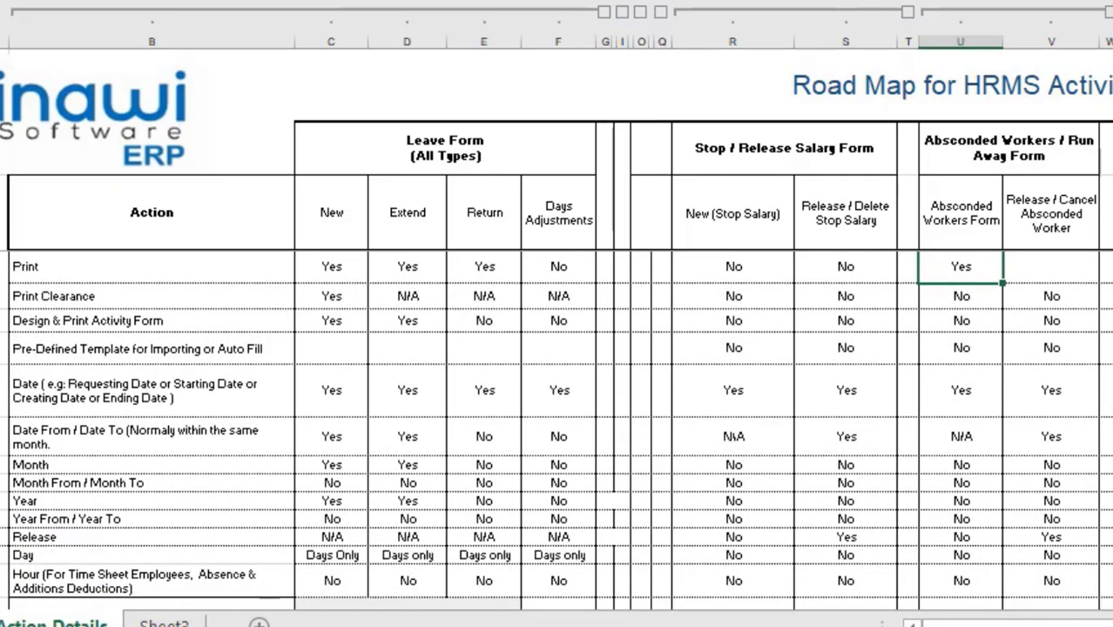
{"action": "left_click", "coordinate": [959, 295]}
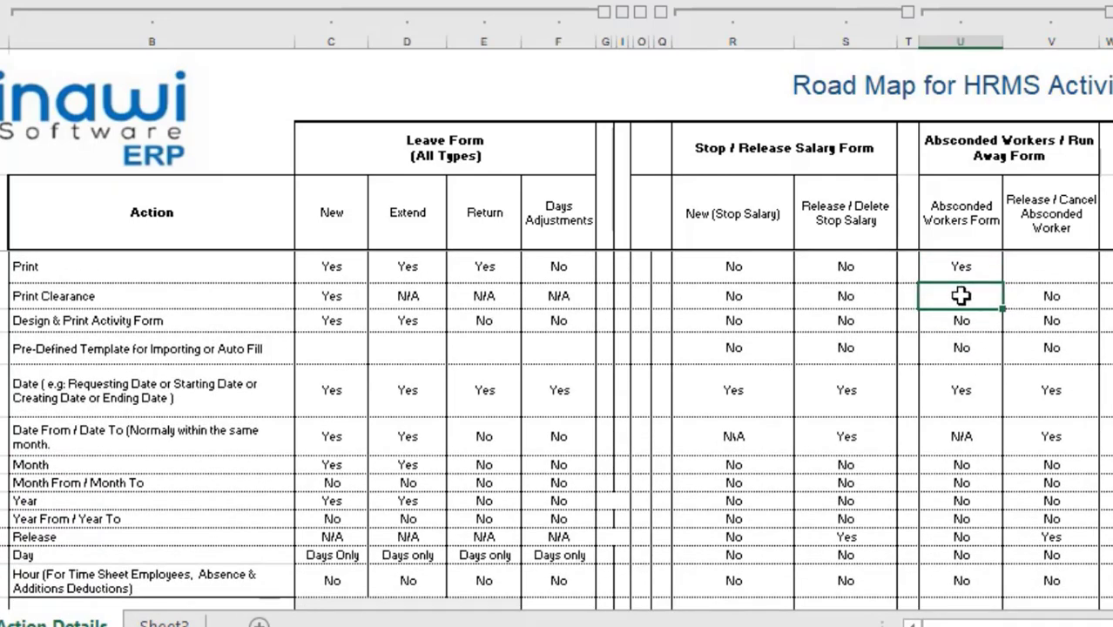
{"action": "left_click", "coordinate": [1058, 301]}
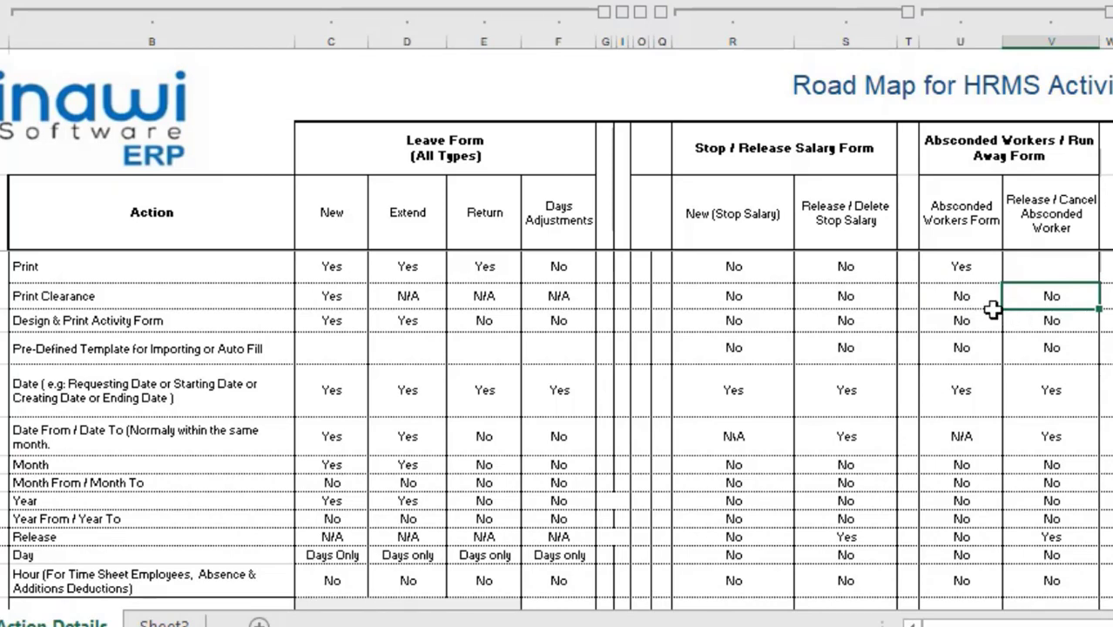
{"action": "left_click", "coordinate": [969, 325]}
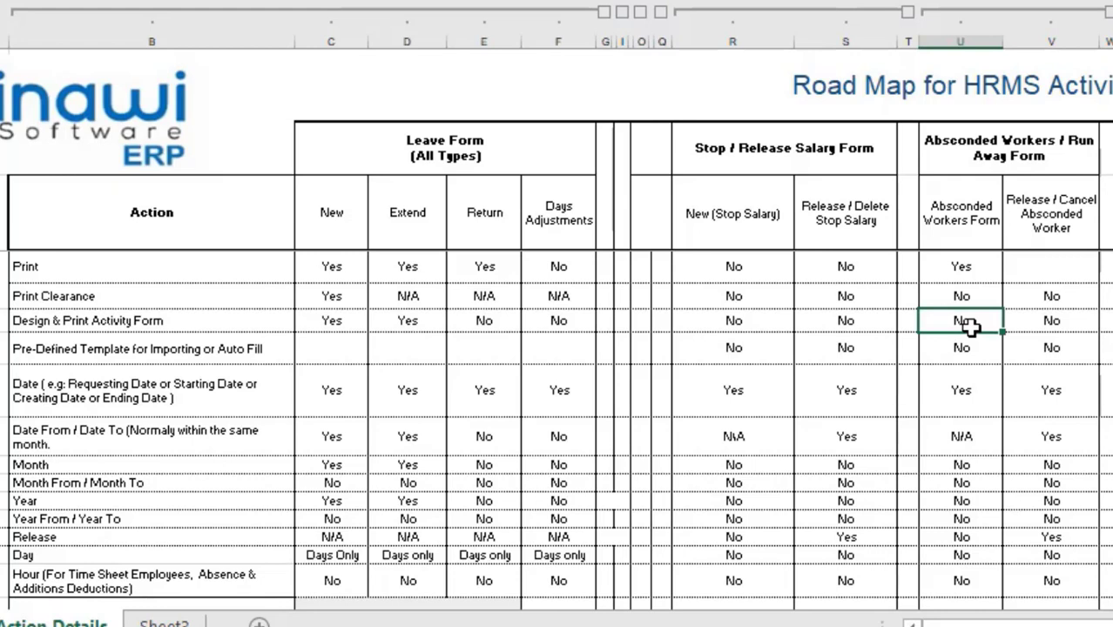
{"action": "left_click", "coordinate": [1050, 323]}
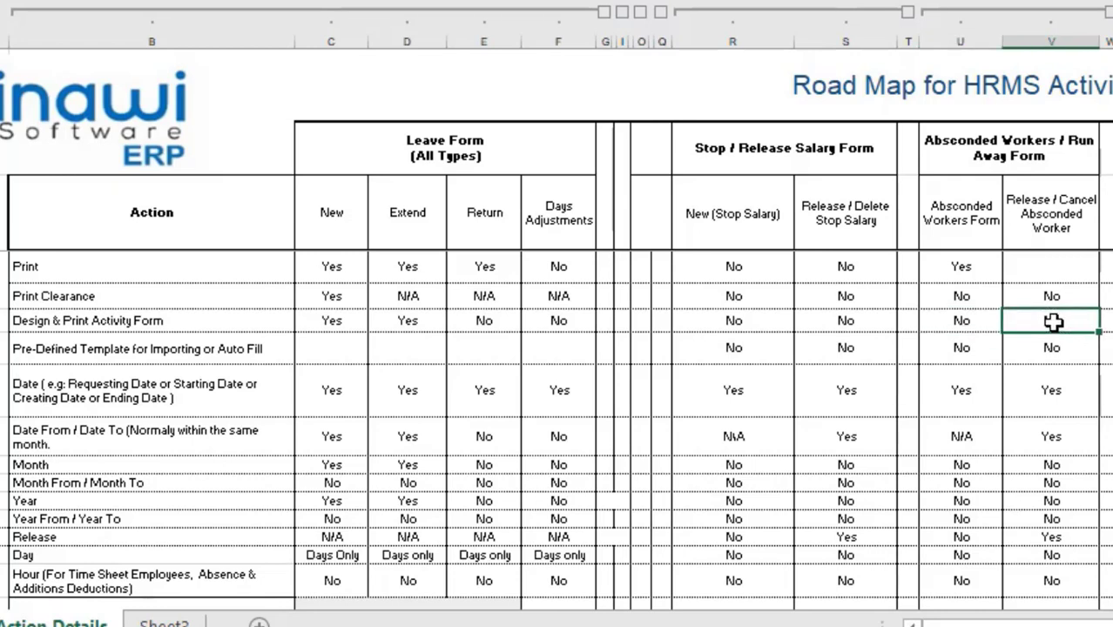
Step: Review the Pre-Defined Template, Date and Date From / Date To rows for both Absconded Workers / Run Away Form columns
{"action": "left_click", "coordinate": [968, 358]}
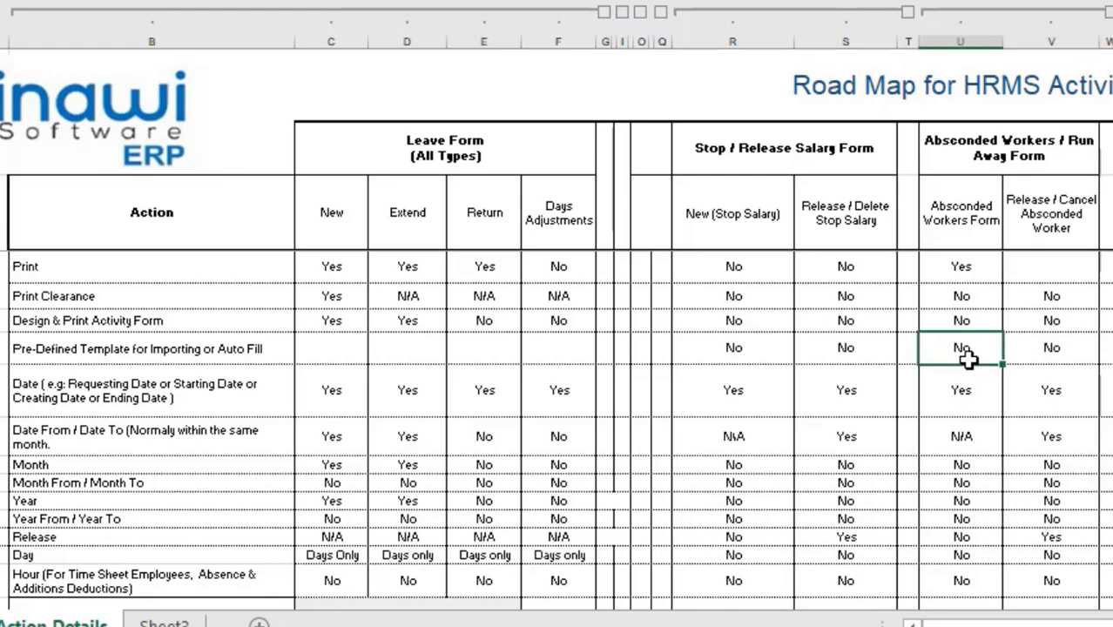
{"action": "left_click", "coordinate": [1041, 350]}
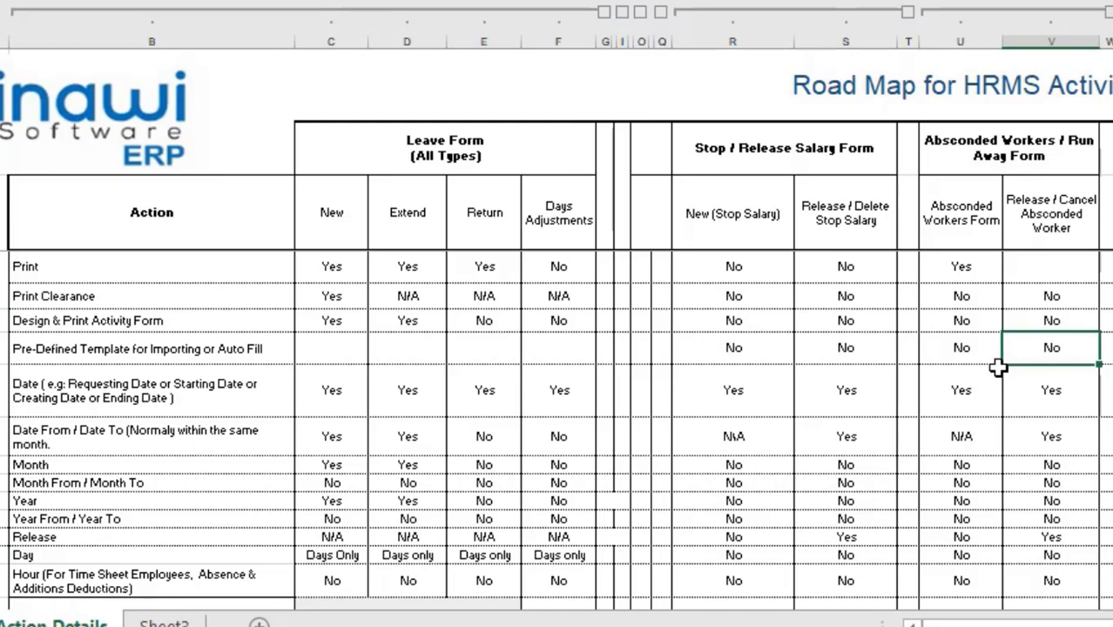
{"action": "left_click", "coordinate": [959, 391]}
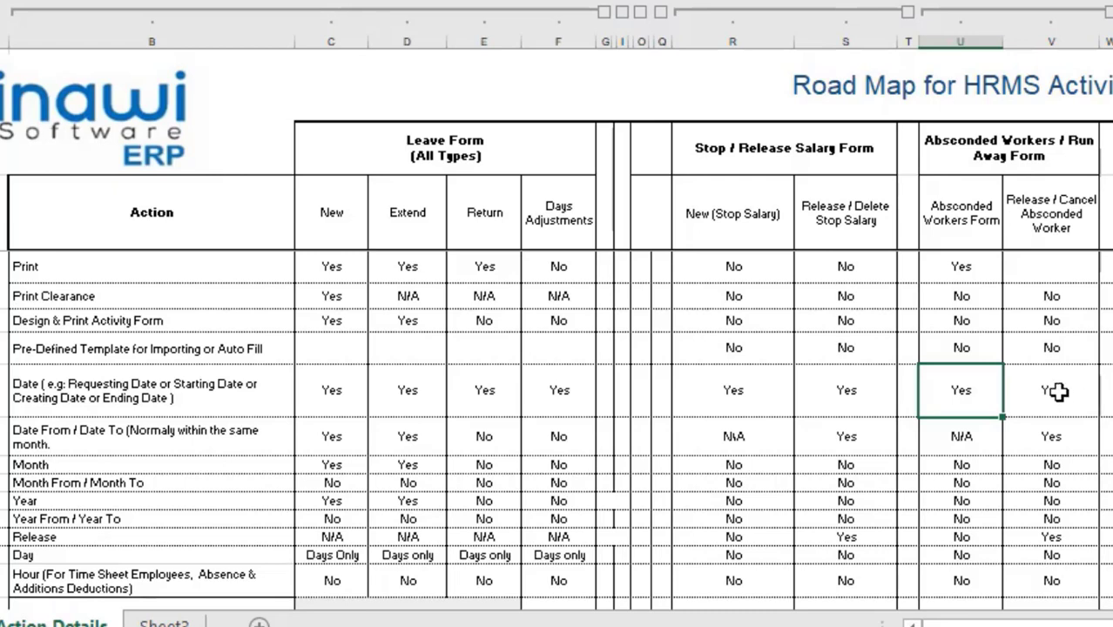
{"action": "left_click", "coordinate": [1056, 390]}
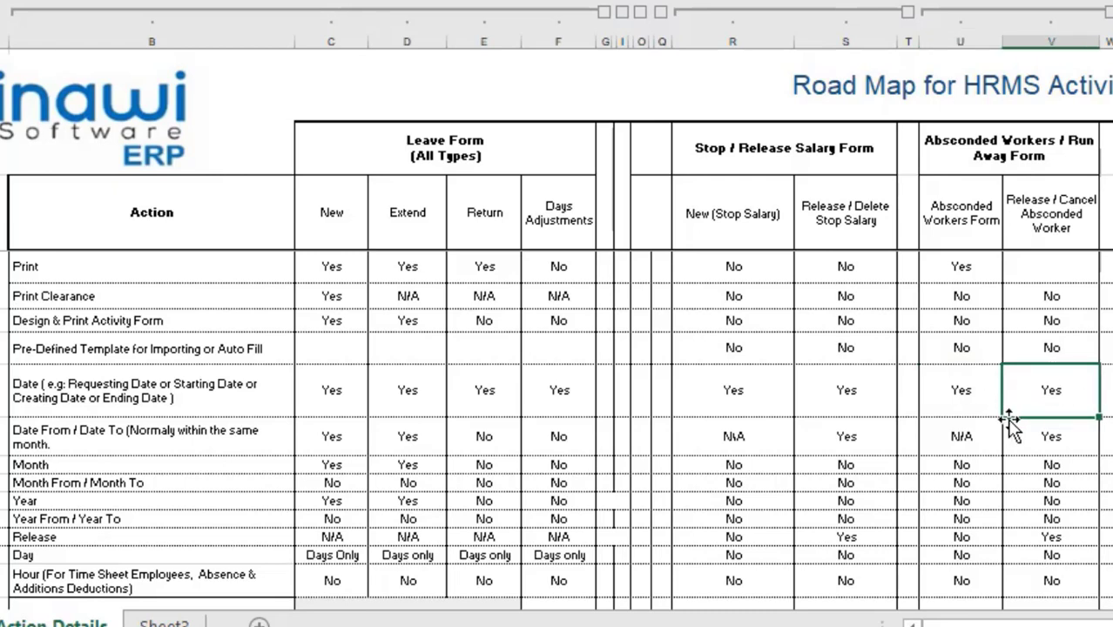
{"action": "left_click", "coordinate": [960, 438]}
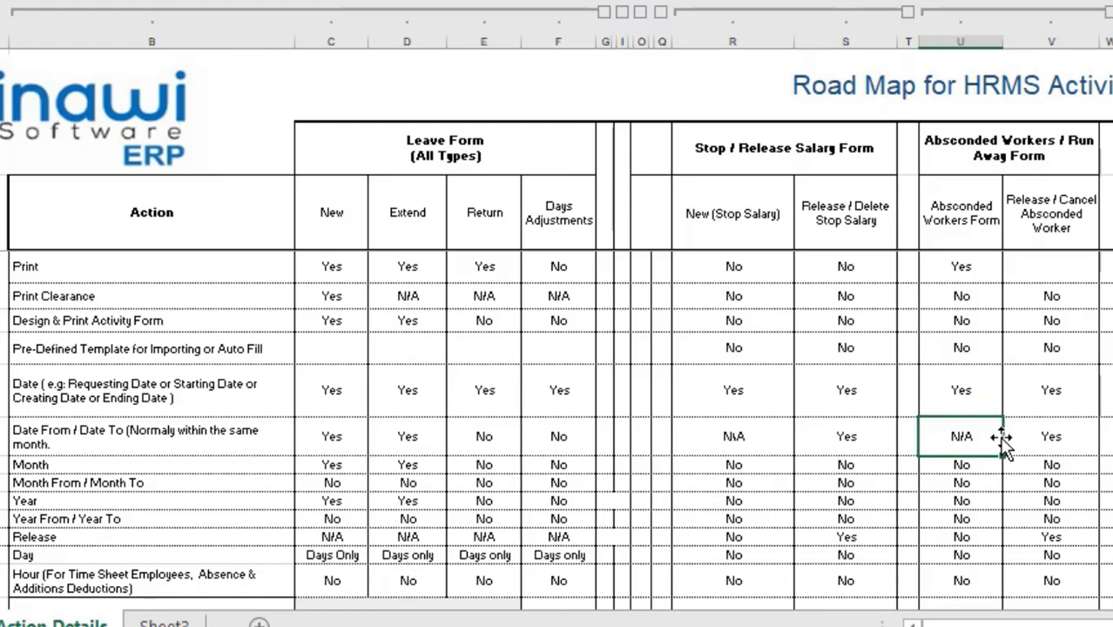
{"action": "left_click", "coordinate": [1060, 436]}
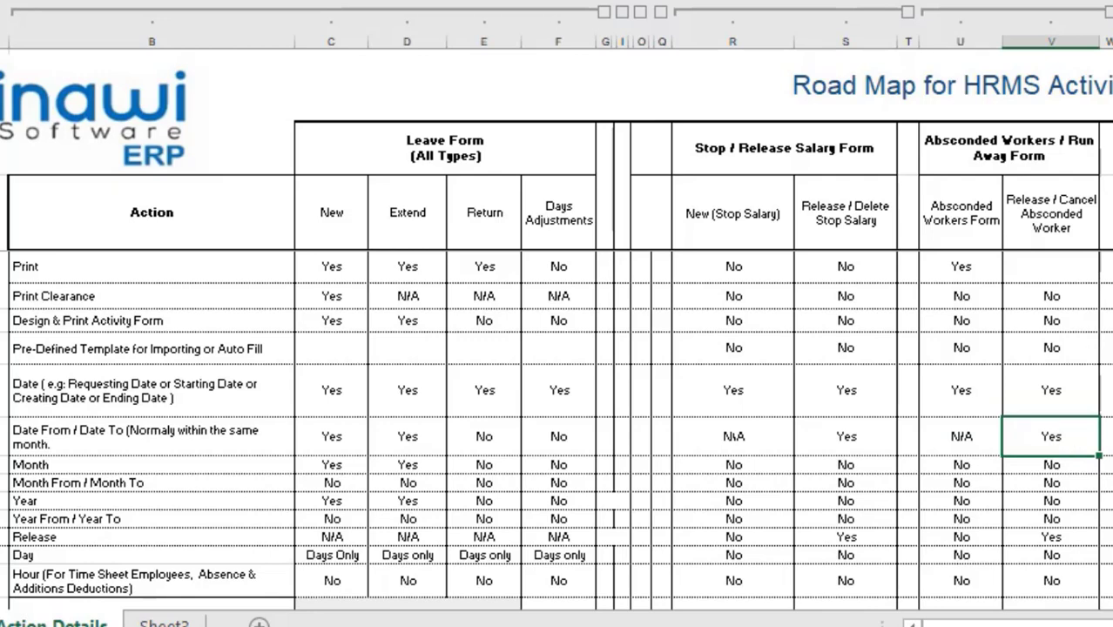
{"action": "scroll", "coordinate": [556, 426], "scroll_direction": "down", "scroll_amount": 2}
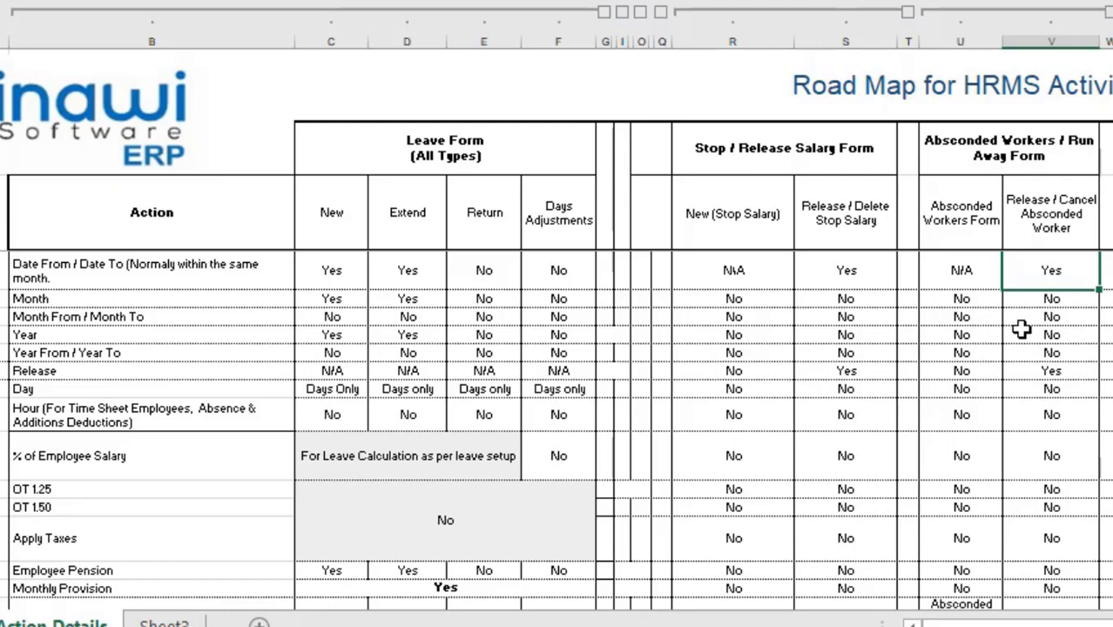
Step: Check the Release row for Release / Cancel Absconded Worker and the Hour row for the Absconded Workers Form
{"action": "left_click", "coordinate": [1043, 374]}
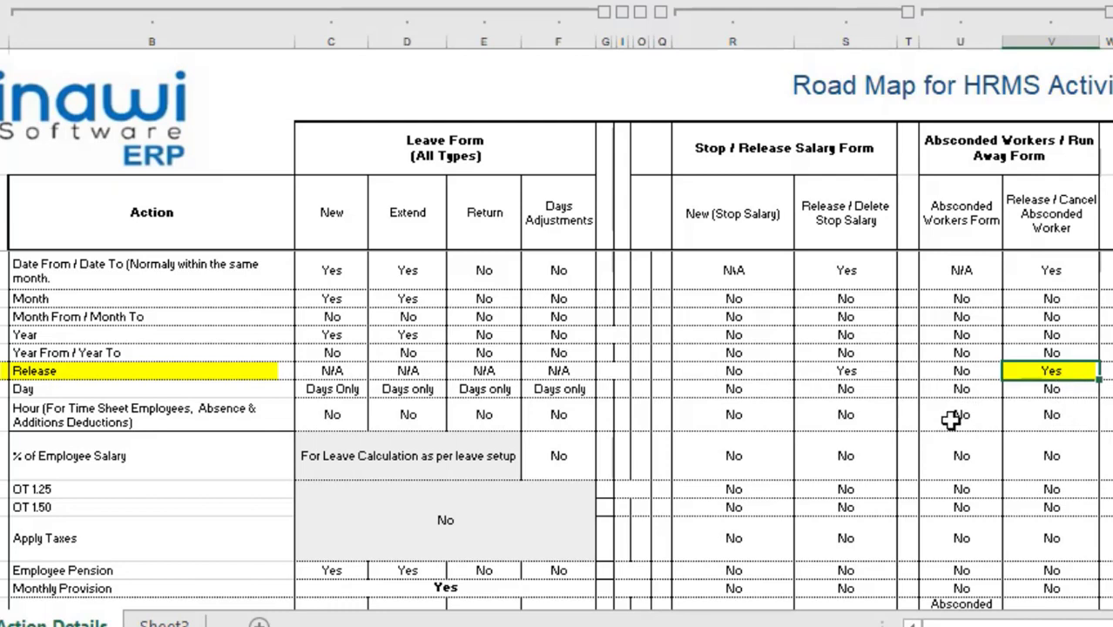
{"action": "left_click", "coordinate": [954, 453]}
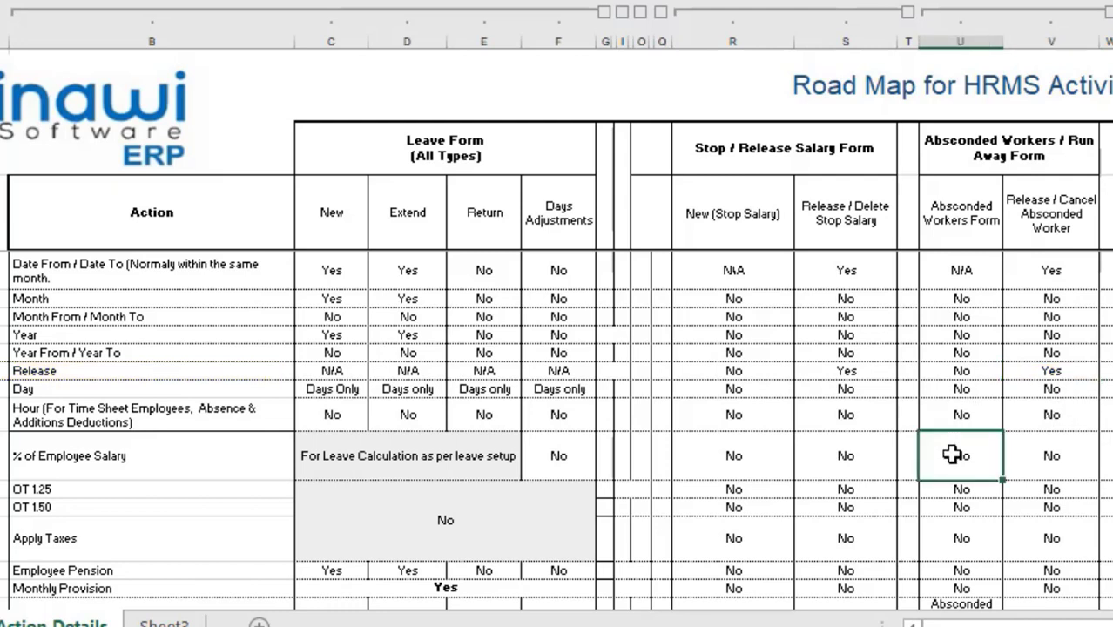
{"action": "left_click", "coordinate": [958, 416]}
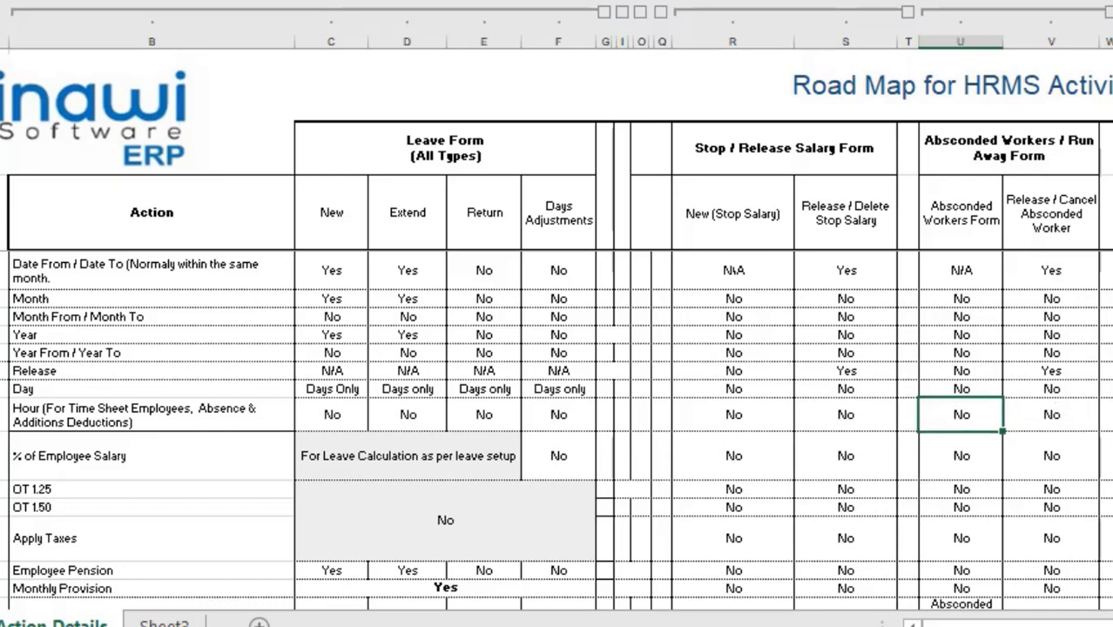
Step: Review the % of Employee Salary, OT 1.25 and OT 1.50 rows for the Absconded Workers / Run Away Form
{"action": "scroll", "coordinate": [558, 435], "scroll_direction": "down", "scroll_amount": 4}
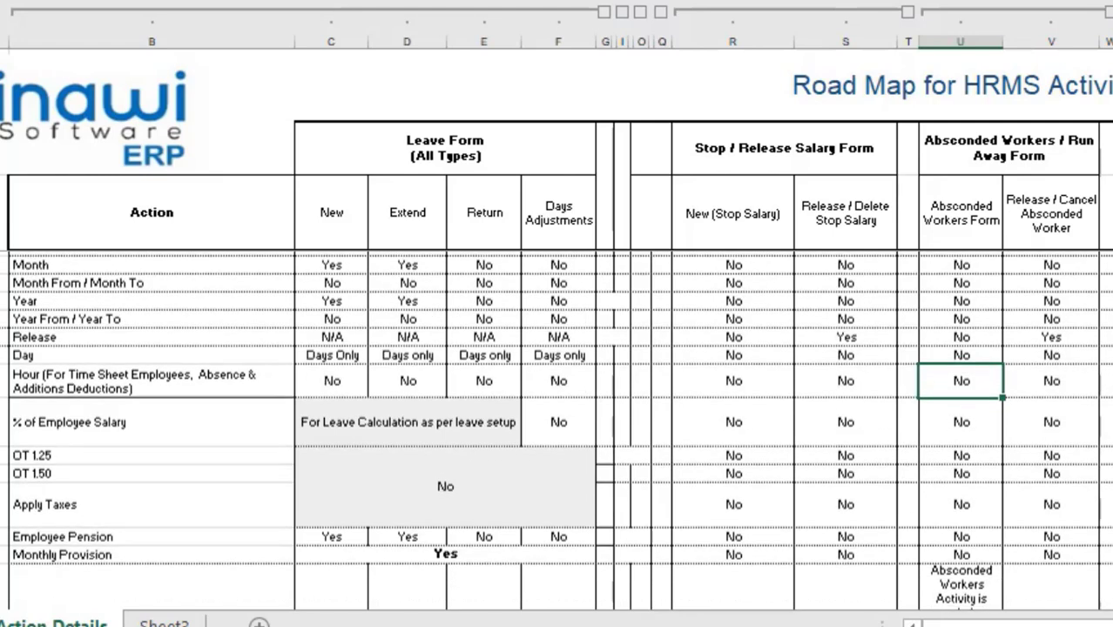
{"action": "scroll", "coordinate": [558, 436], "scroll_direction": "down", "scroll_amount": 4}
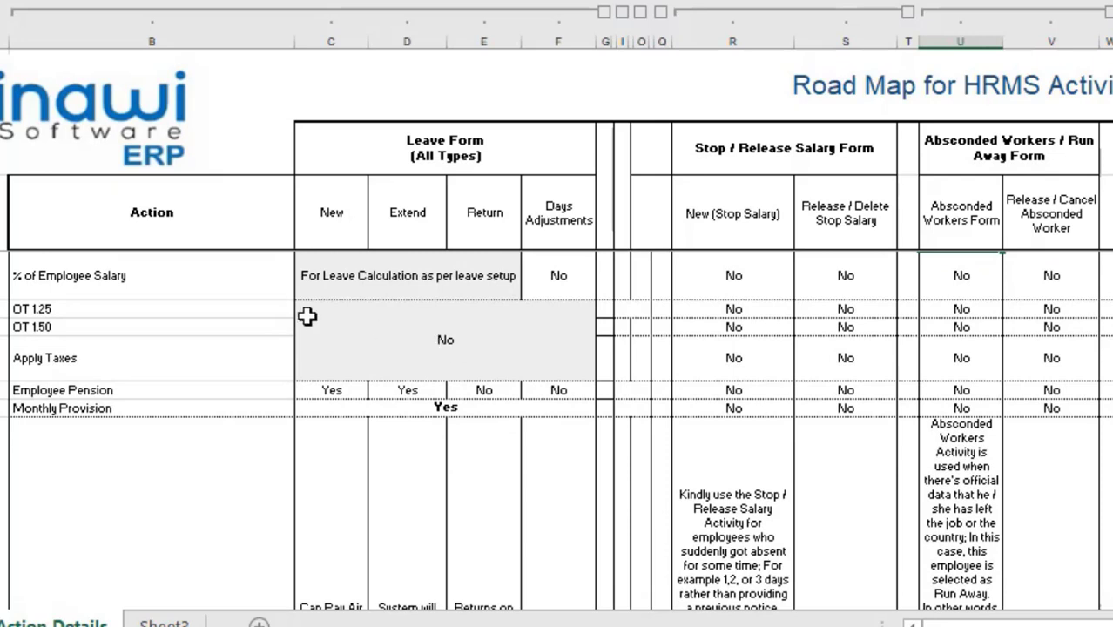
{"action": "left_click", "coordinate": [221, 285]}
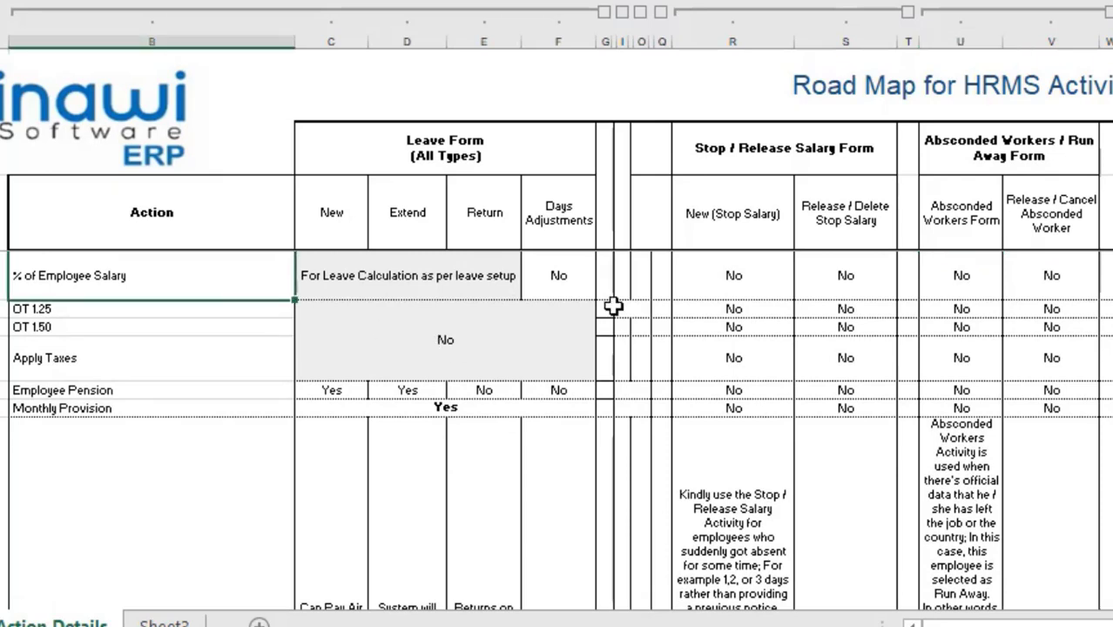
{"action": "left_click", "coordinate": [977, 276]}
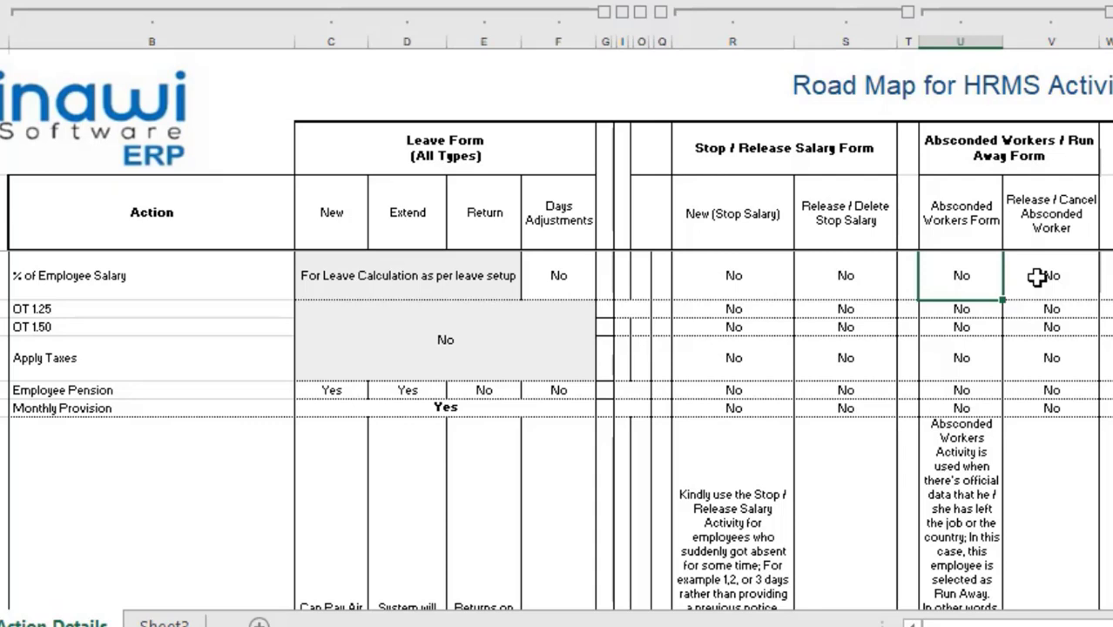
{"action": "left_click", "coordinate": [949, 312]}
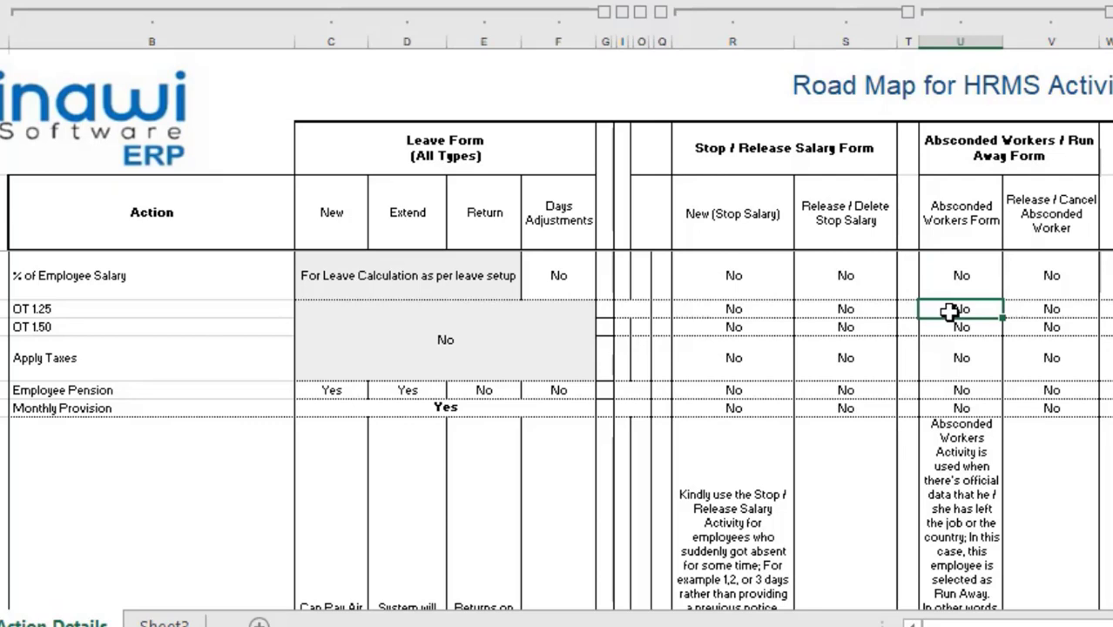
{"action": "left_click", "coordinate": [1038, 308]}
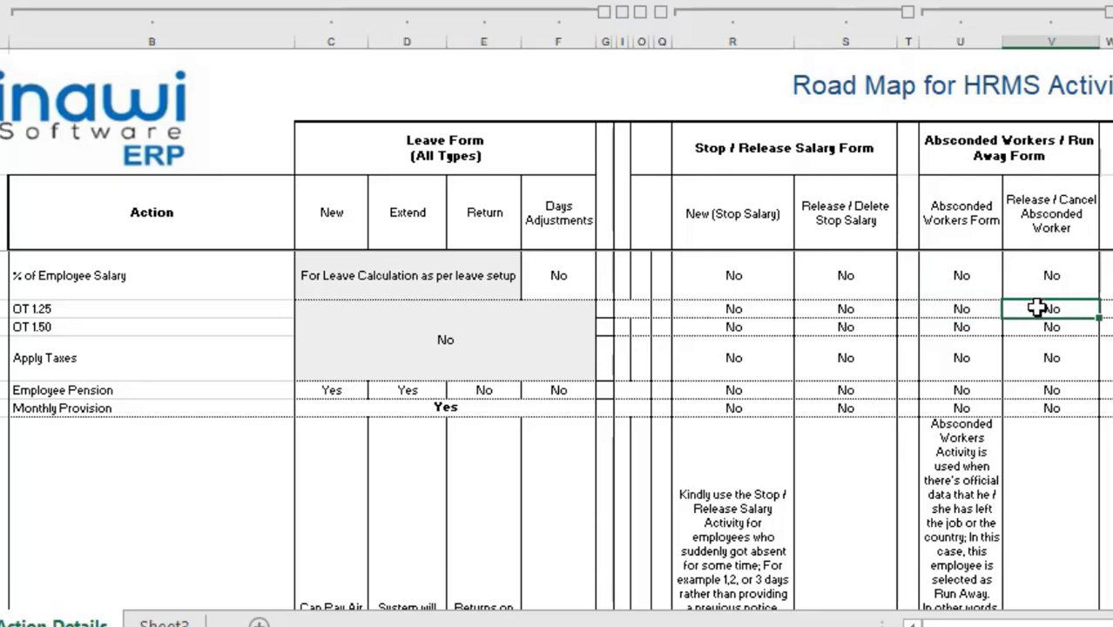
{"action": "key", "text": "Down"}
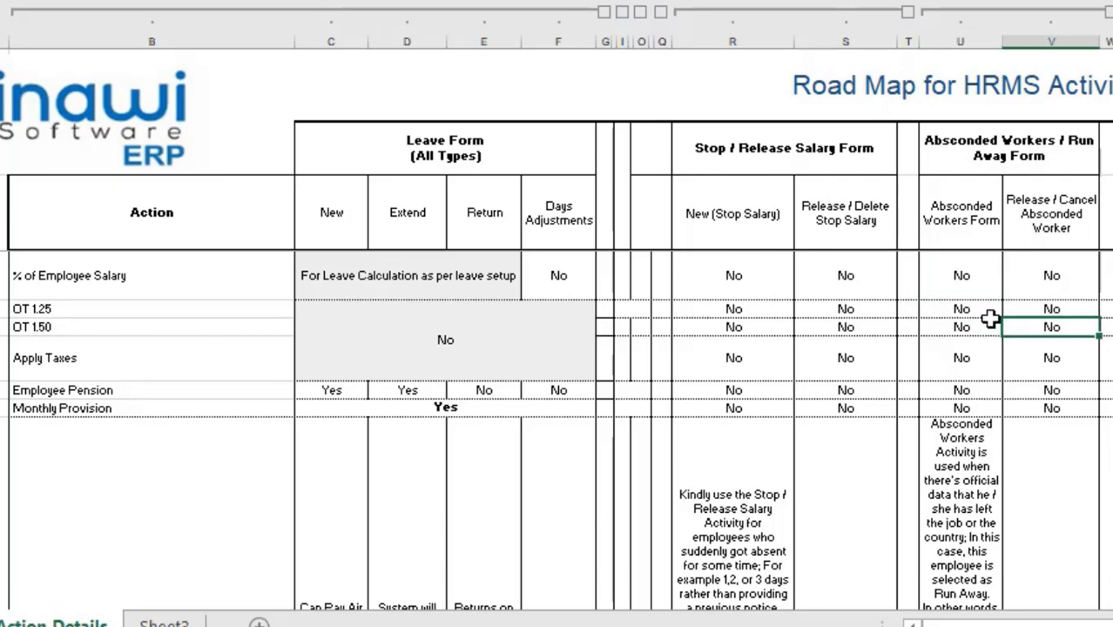
{"action": "left_click", "coordinate": [939, 329]}
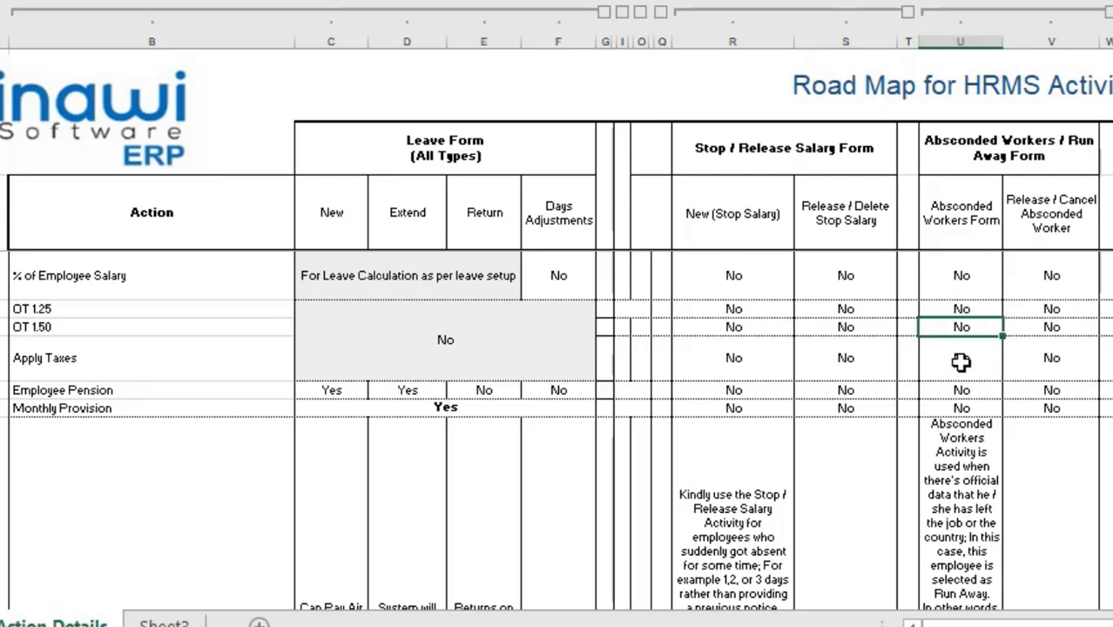
Step: Check the Apply Taxes, Employee Pension and Monthly Provision rows for the Absconded Workers Form
{"action": "left_click", "coordinate": [961, 362]}
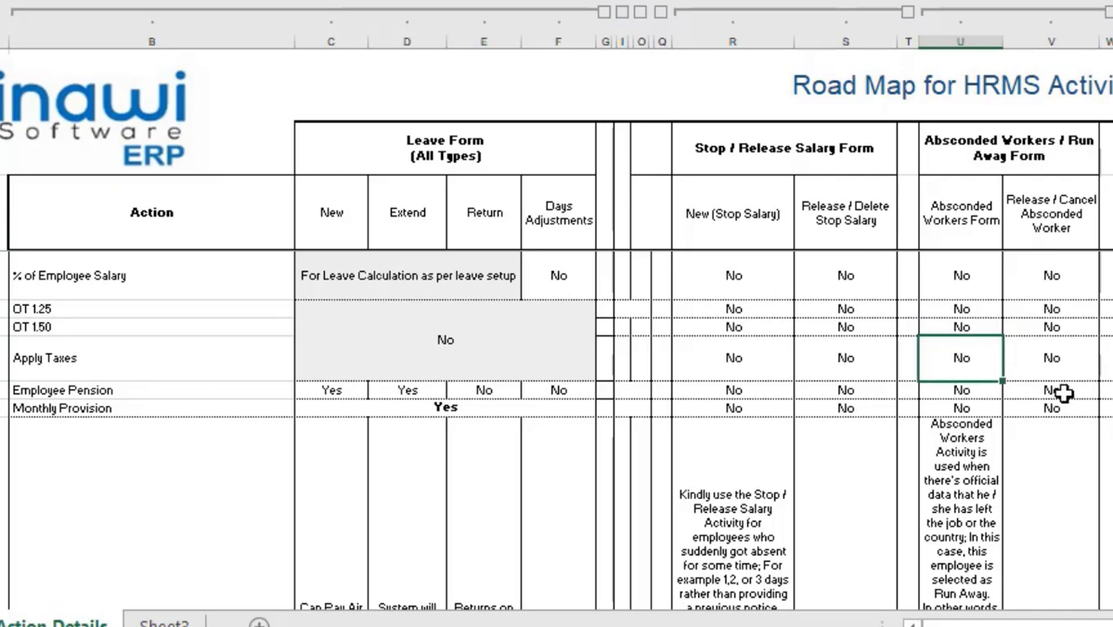
{"action": "left_click", "coordinate": [956, 392]}
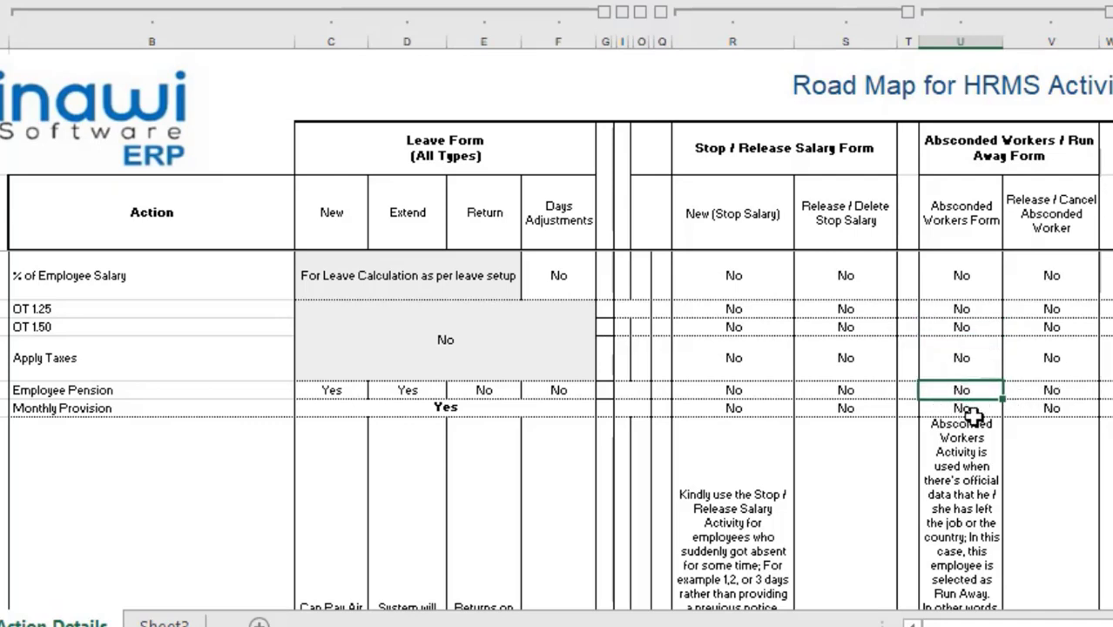
{"action": "left_click", "coordinate": [971, 409]}
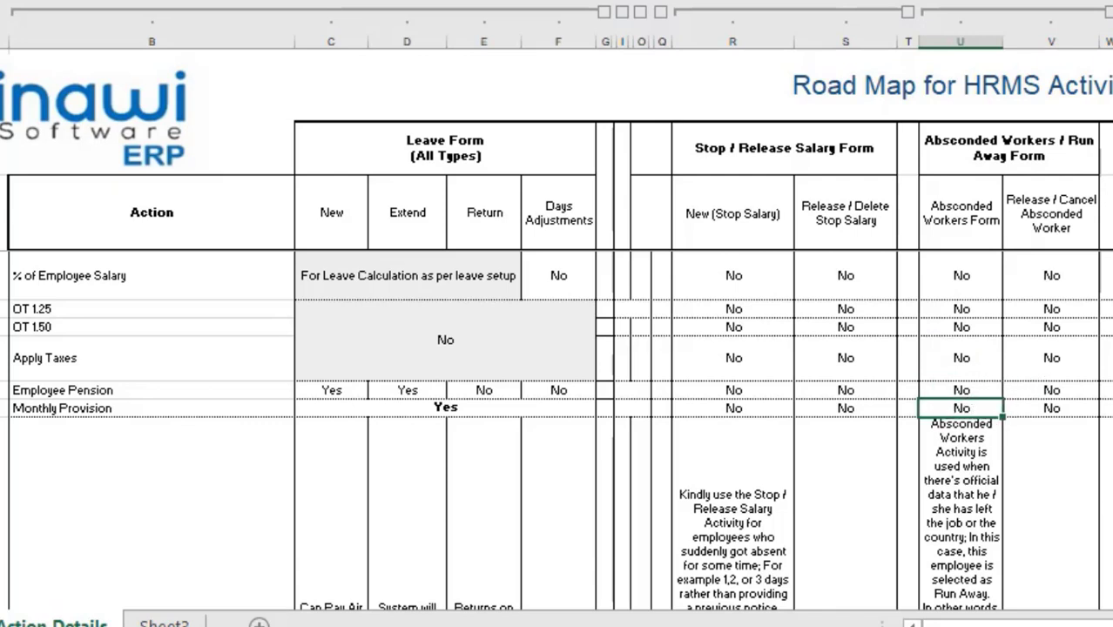
Step: Read the Absconded Workers Form memo explaining when to use the activity and how it differs from Stop Salary
{"action": "scroll", "coordinate": [555, 431], "scroll_direction": "down", "scroll_amount": 3}
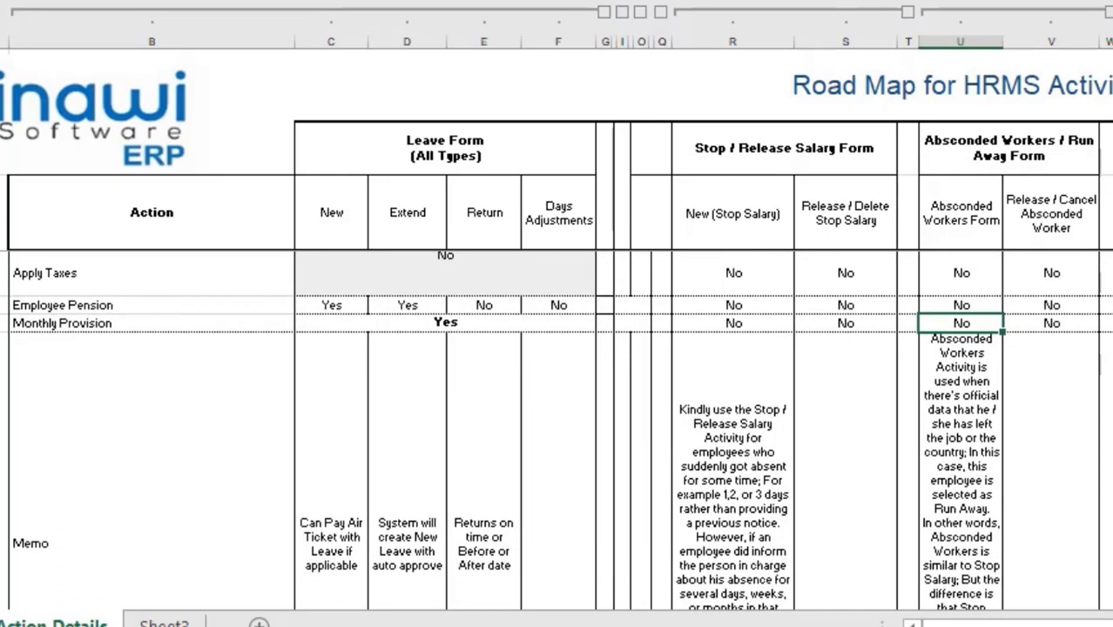
{"action": "scroll", "coordinate": [555, 431], "scroll_direction": "down", "scroll_amount": 1}
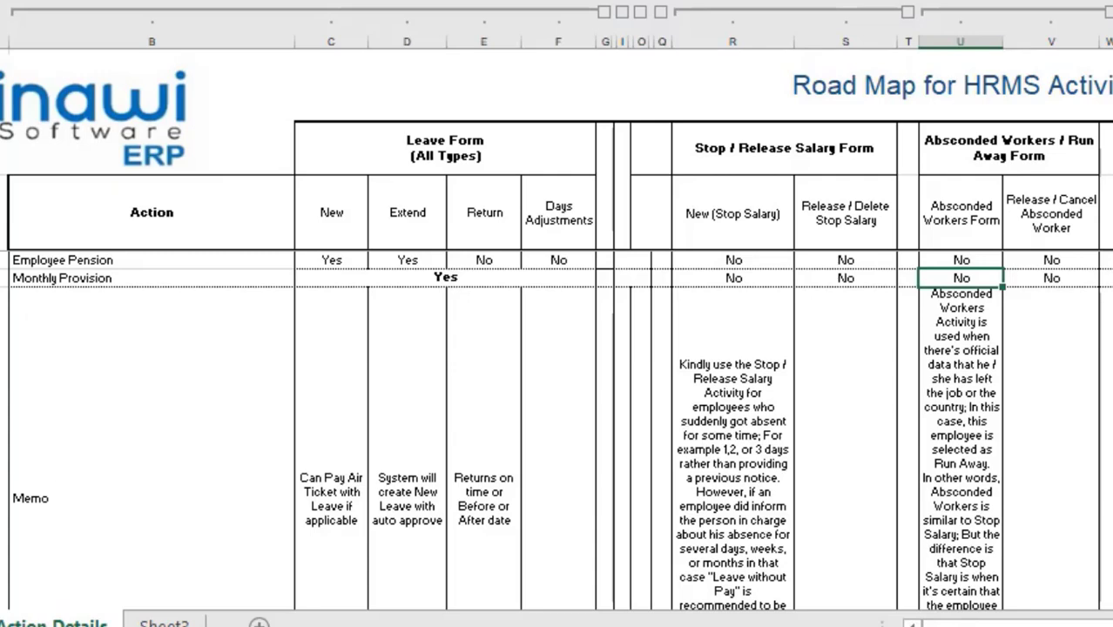
{"action": "scroll", "coordinate": [558, 436], "scroll_direction": "down", "scroll_amount": 1}
{"action": "scroll", "coordinate": [556, 431], "scroll_direction": "down", "scroll_amount": 3}
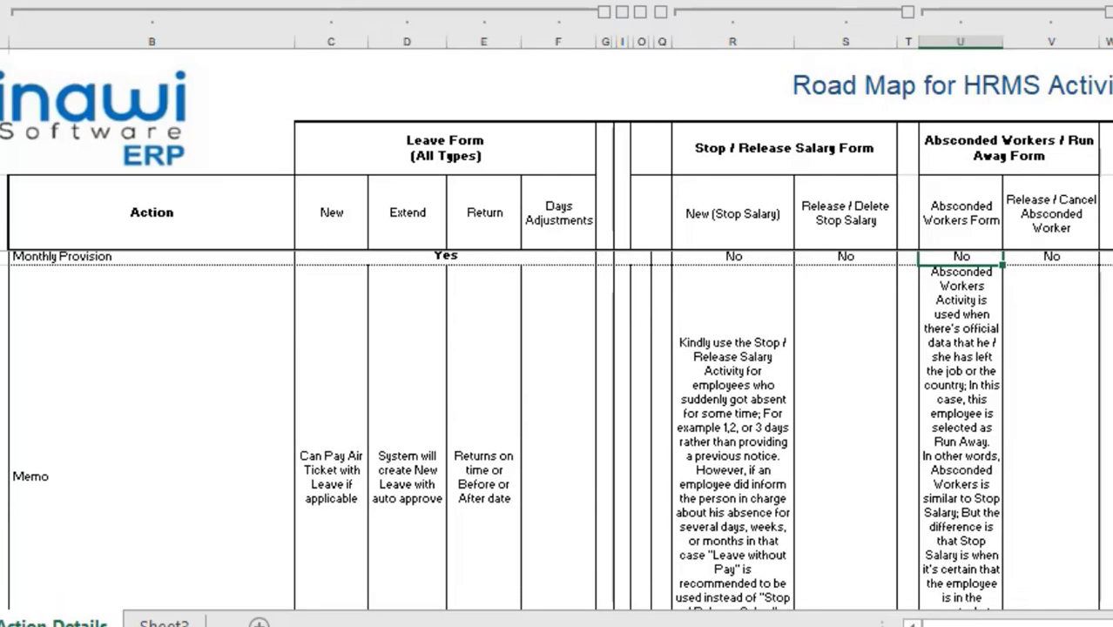
{"action": "scroll", "coordinate": [556, 431], "scroll_direction": "down", "scroll_amount": 2}
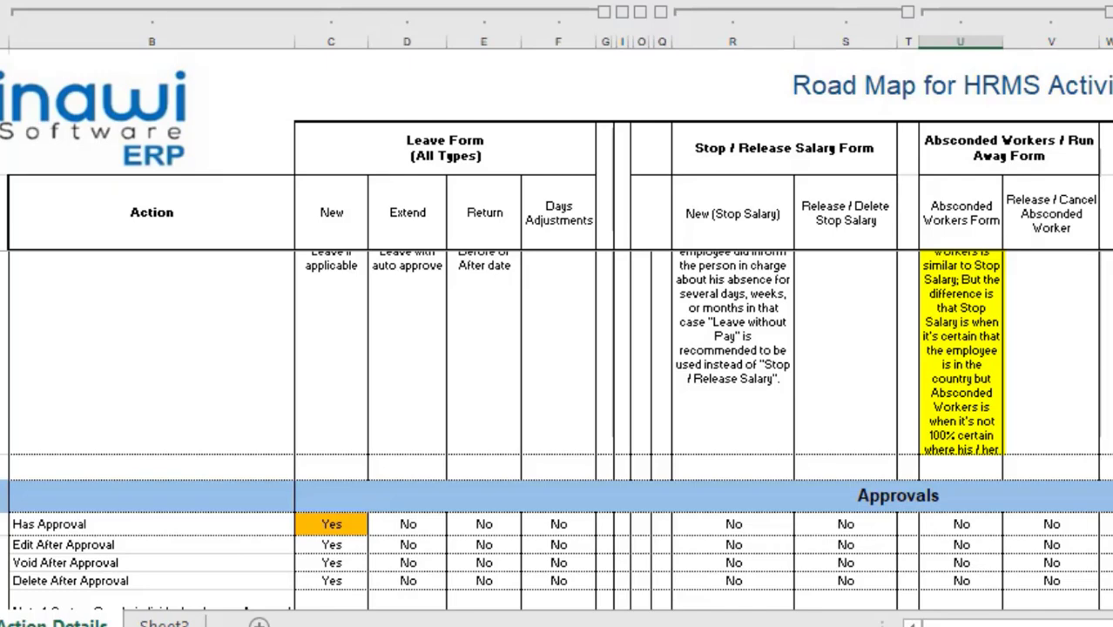
Step: Review the Has Approval, Edit After Approval and Void After Approval rows in the Approvals section for the Absconded Workers / Run Away Form
{"action": "scroll", "coordinate": [557, 418], "scroll_direction": "down", "scroll_amount": 3}
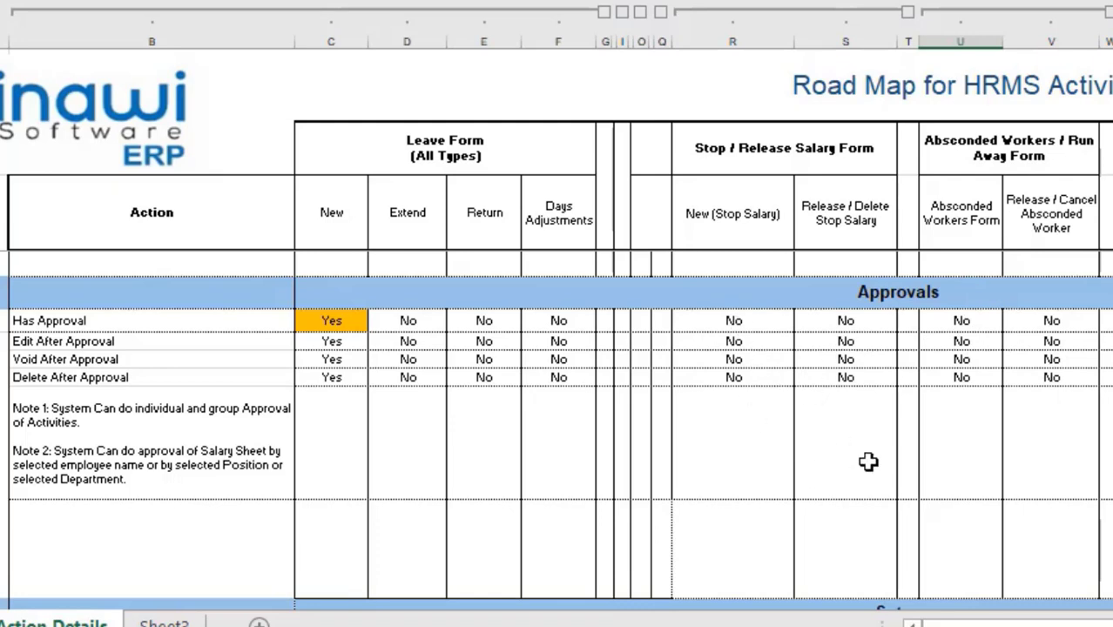
{"action": "left_click", "coordinate": [964, 322]}
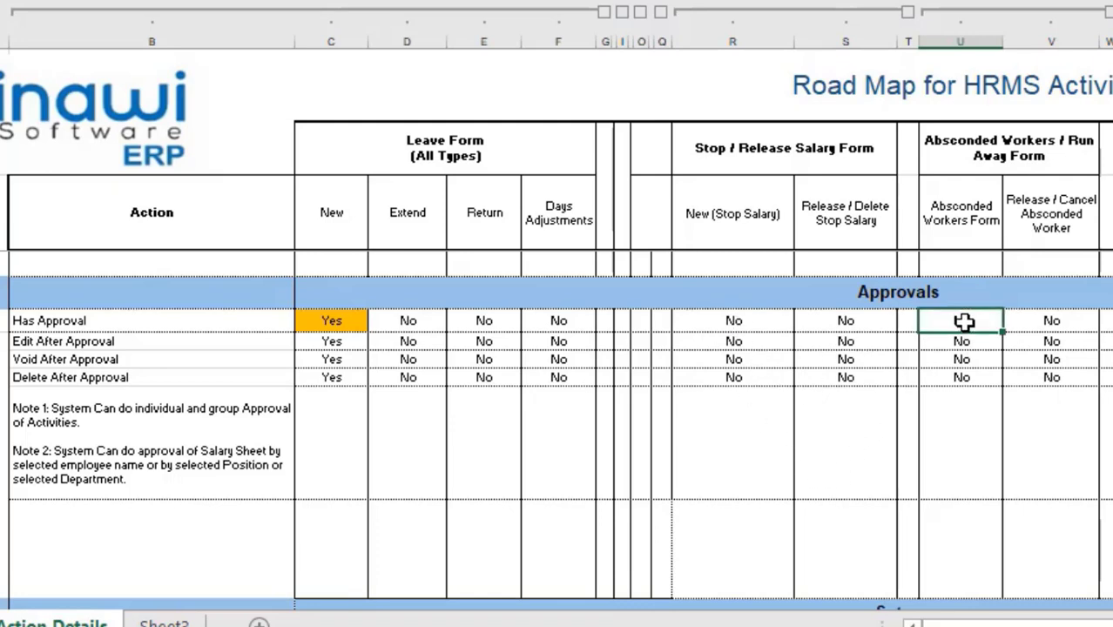
{"action": "left_click", "coordinate": [1049, 321]}
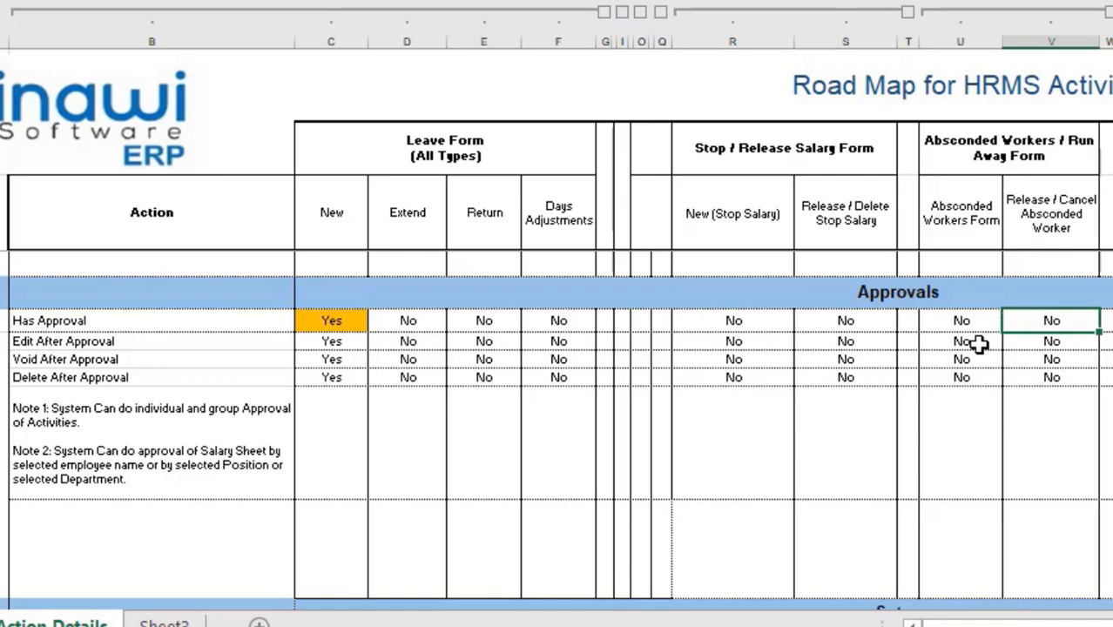
{"action": "left_click", "coordinate": [979, 344]}
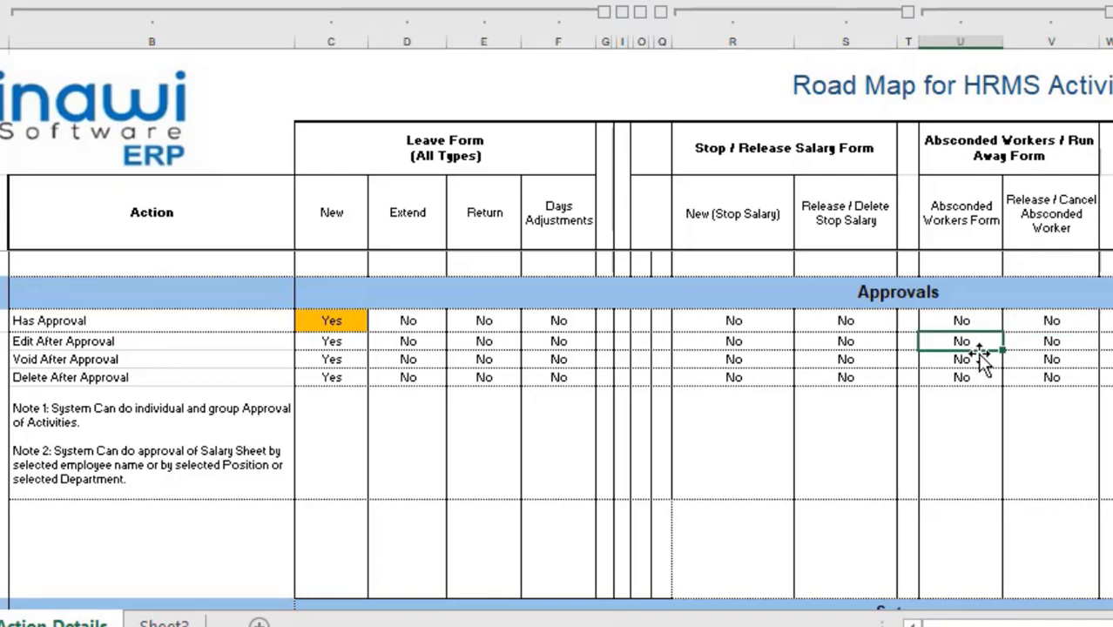
{"action": "left_click", "coordinate": [980, 361]}
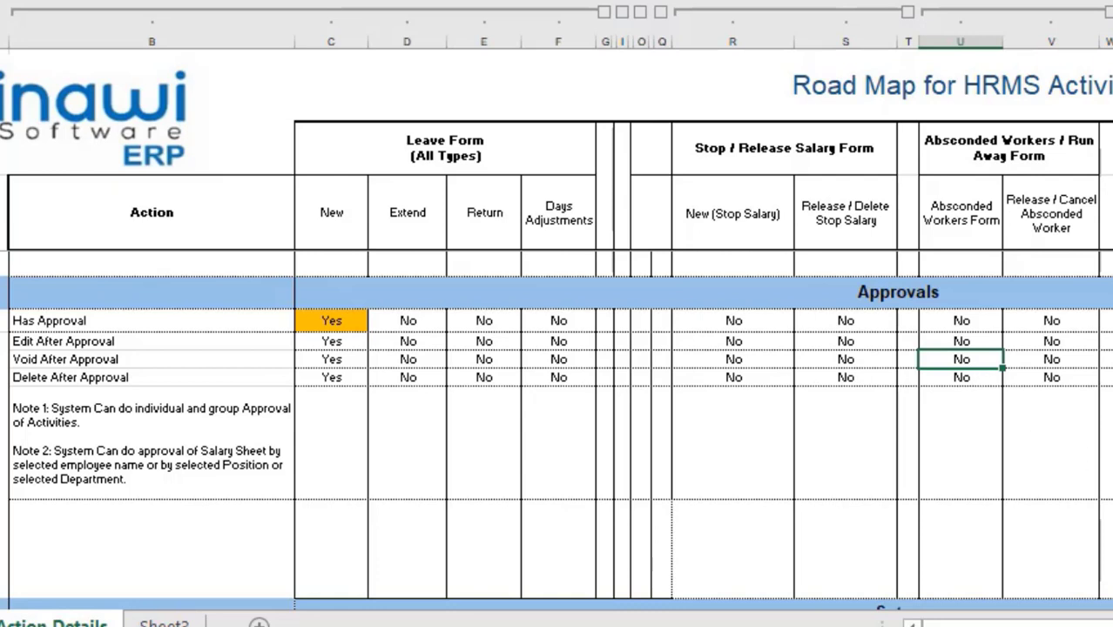
Step: Check the Setup section's form setup and Effective Date rows for the Absconded Workers Form
{"action": "scroll", "coordinate": [558, 431], "scroll_direction": "down", "scroll_amount": 2}
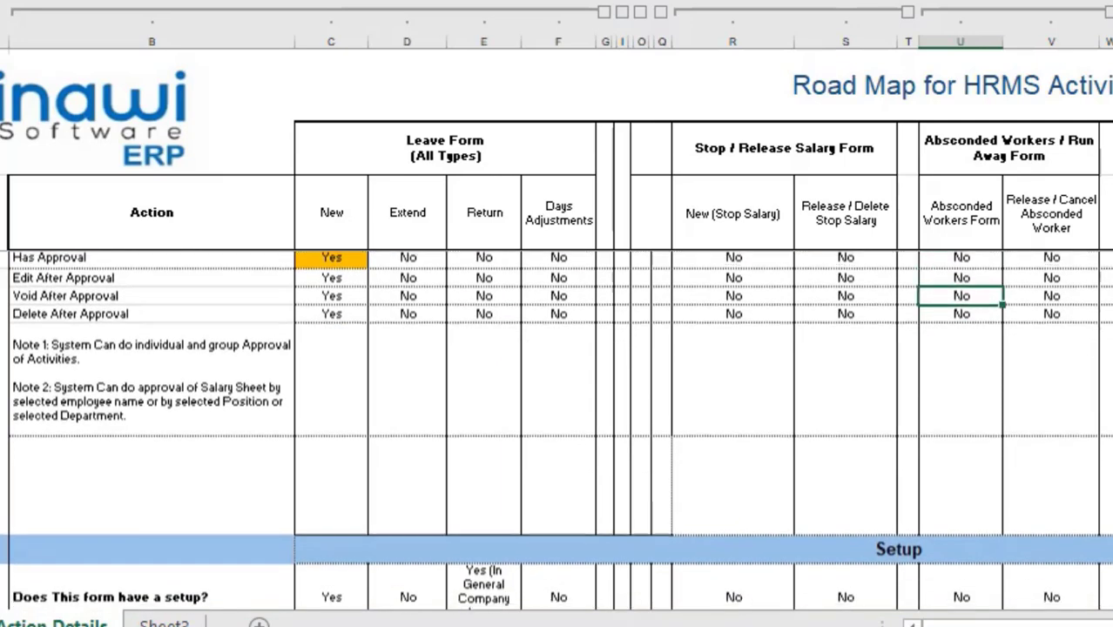
{"action": "scroll", "coordinate": [557, 431], "scroll_direction": "down", "scroll_amount": 1}
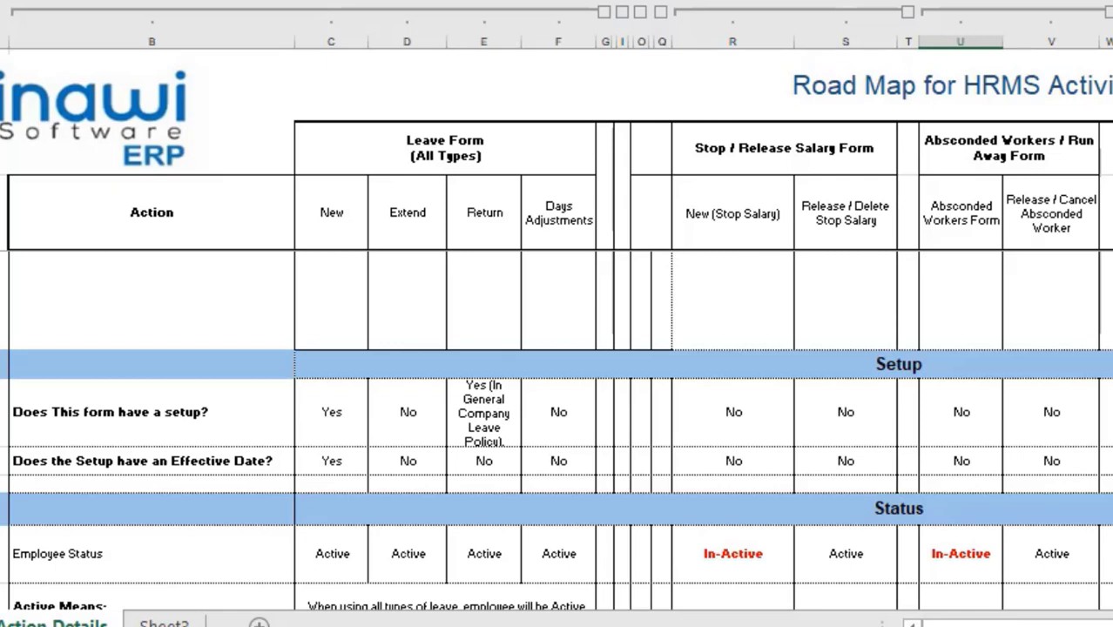
{"action": "left_click", "coordinate": [964, 417]}
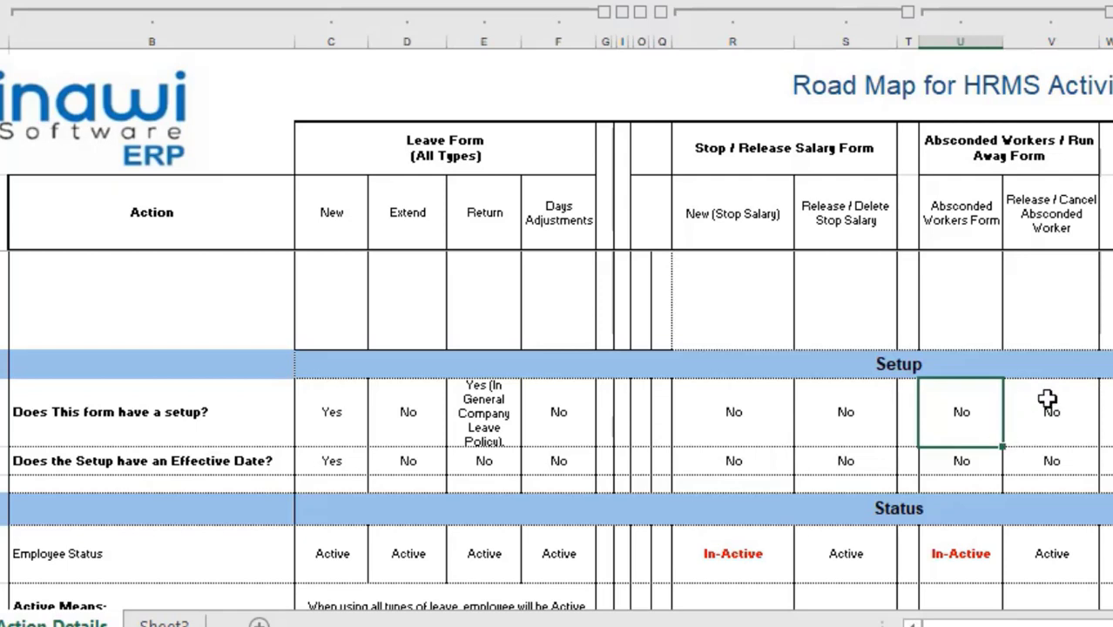
{"action": "left_click", "coordinate": [951, 462]}
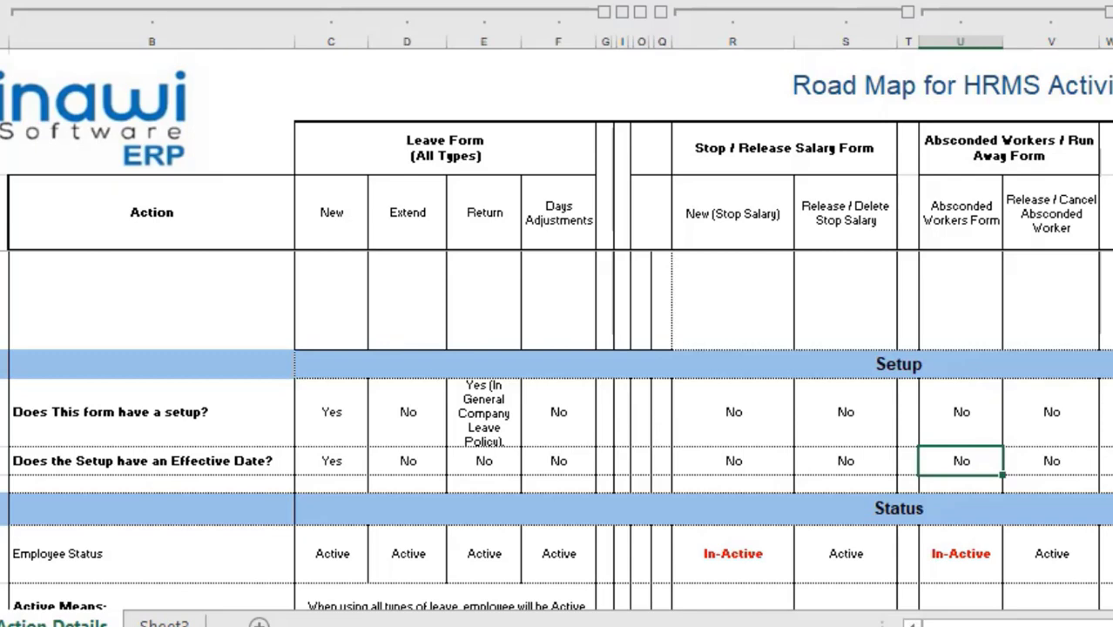
{"action": "scroll", "coordinate": [557, 431], "scroll_direction": "down", "scroll_amount": 3}
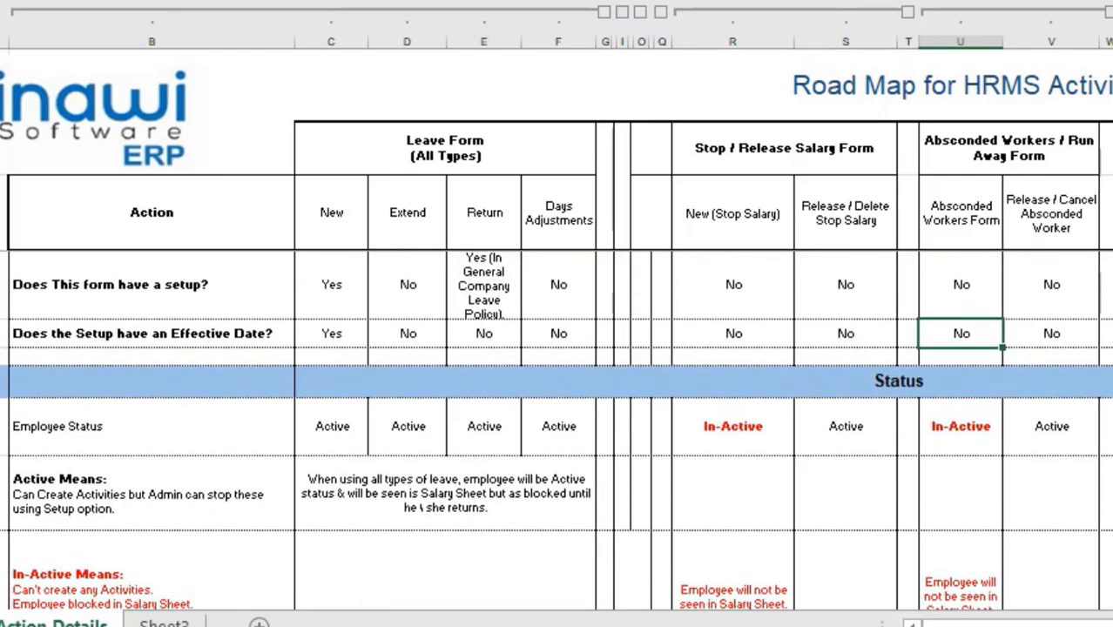